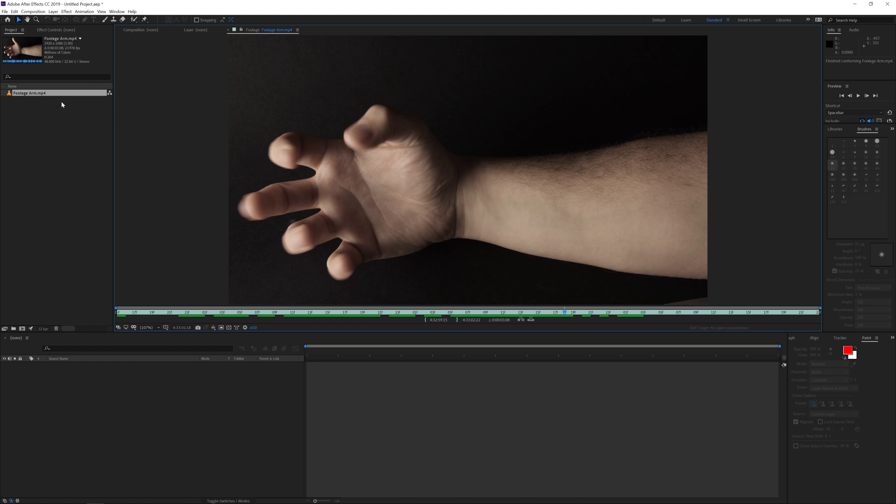
Create a composition from Footage Arm.mp4 and add a black solid named Veins to it.
click(25, 96)
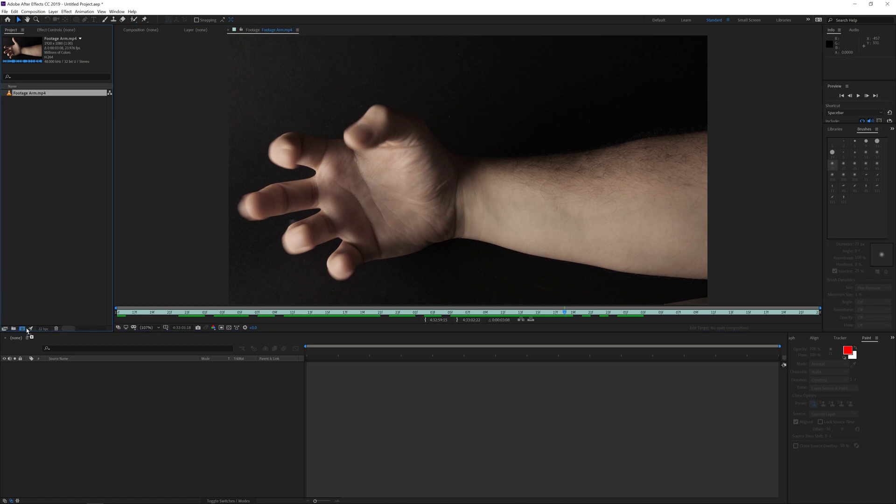
click(22, 328)
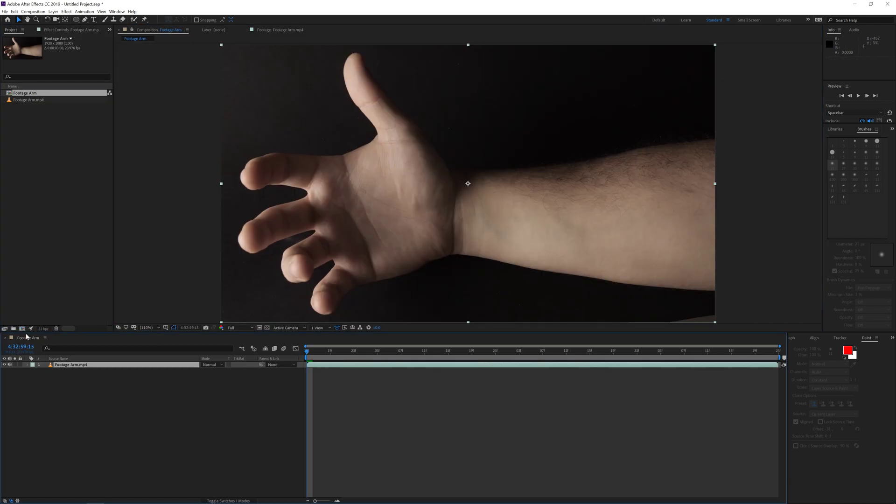
right_click(95, 385)
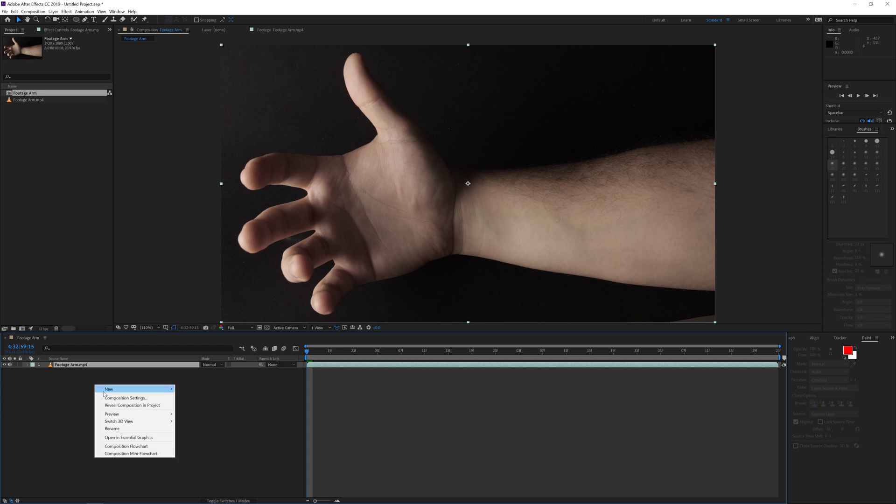
mouse_move(140, 389)
click(191, 405)
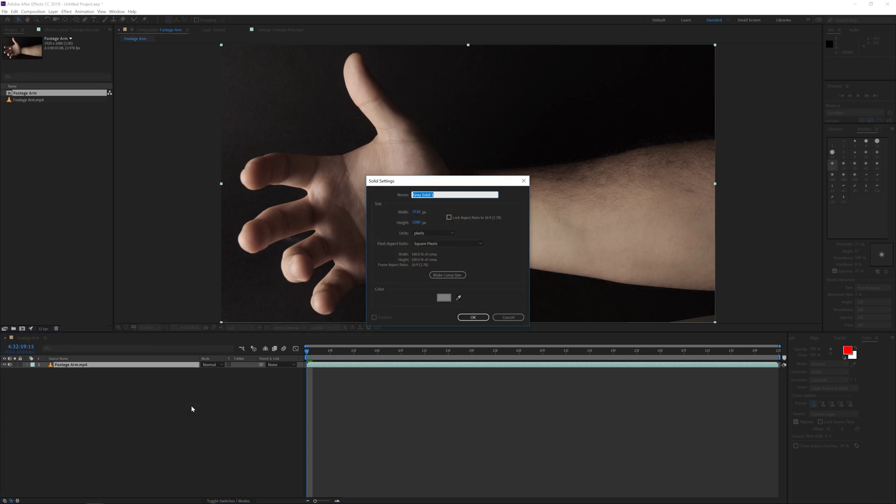
click(444, 298)
click(517, 213)
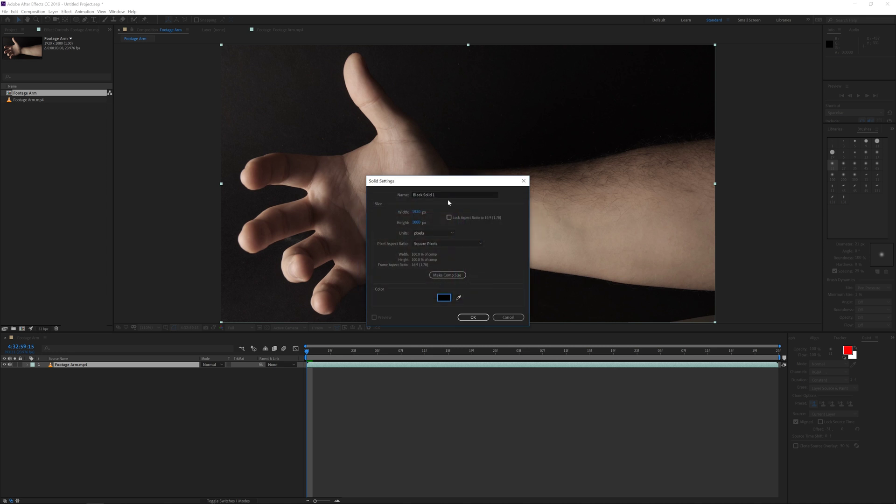
text(Veins)
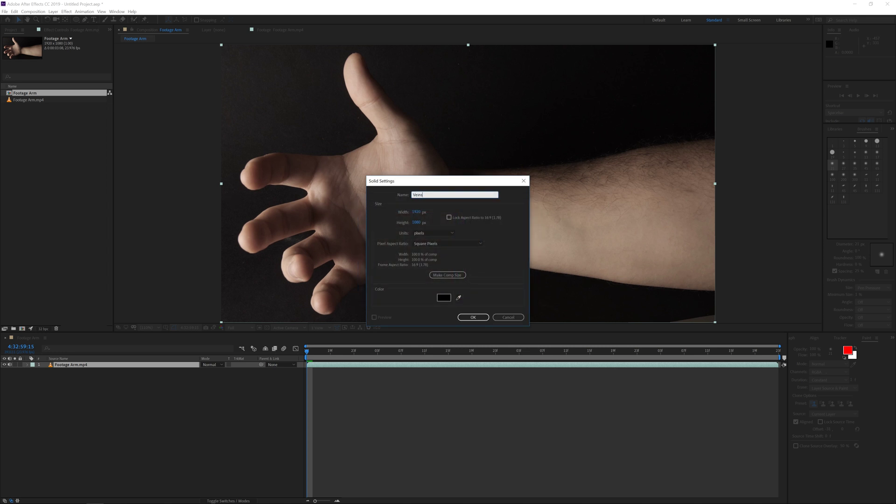
key(Return)
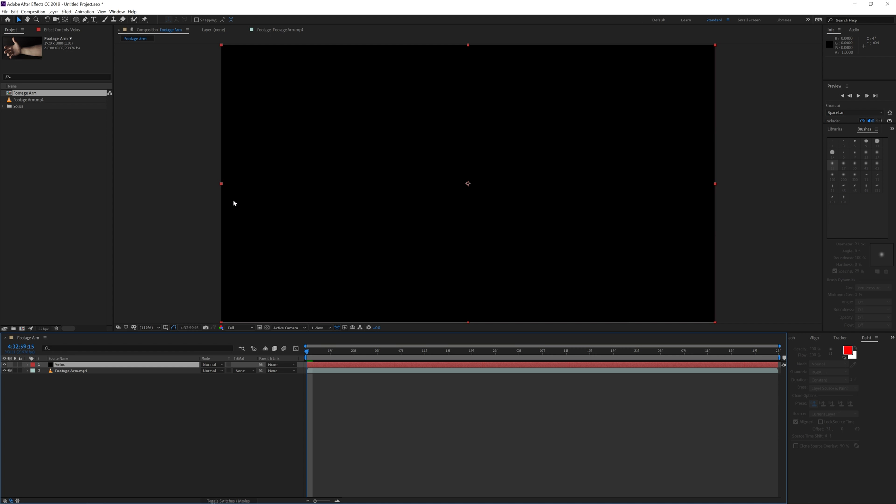
Find the Advanced Lightning effect and apply it to the Veins solid.
click(838, 130)
click(829, 130)
click(840, 137)
text(advanc)
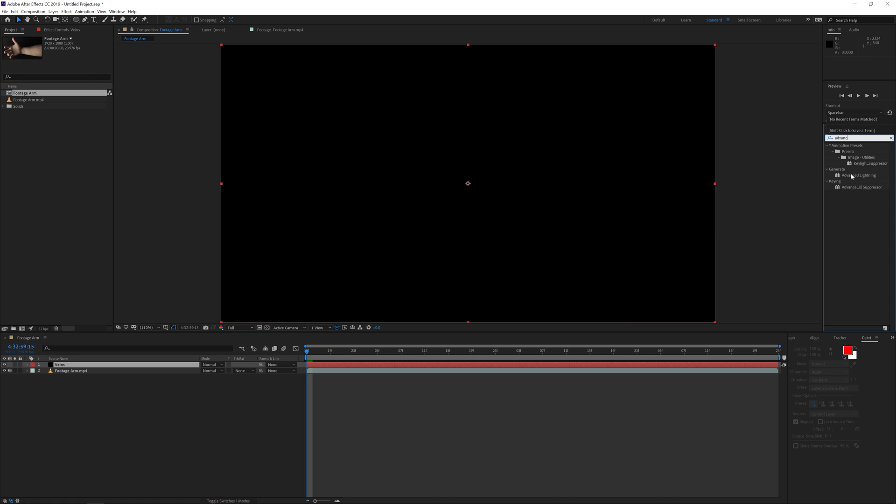
drag(850, 173, 457, 70)
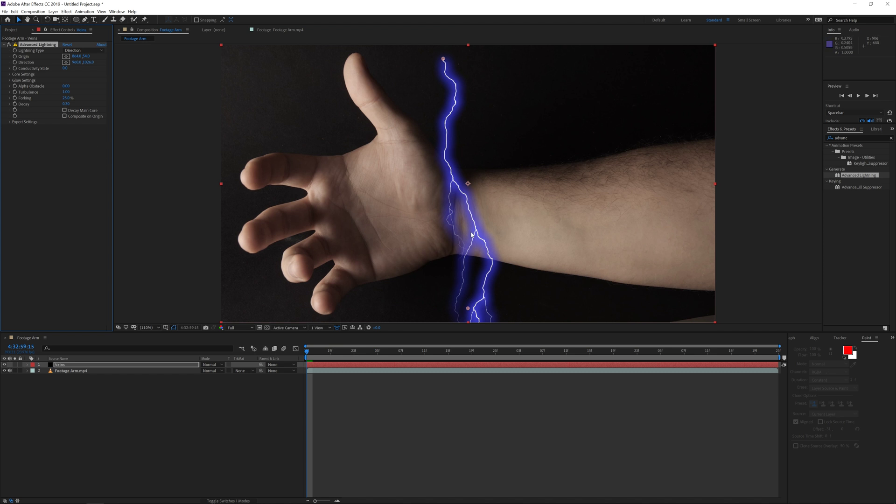
Set the lightning's Glow Opacity to 0% to remove its glow.
click(10, 80)
click(65, 91)
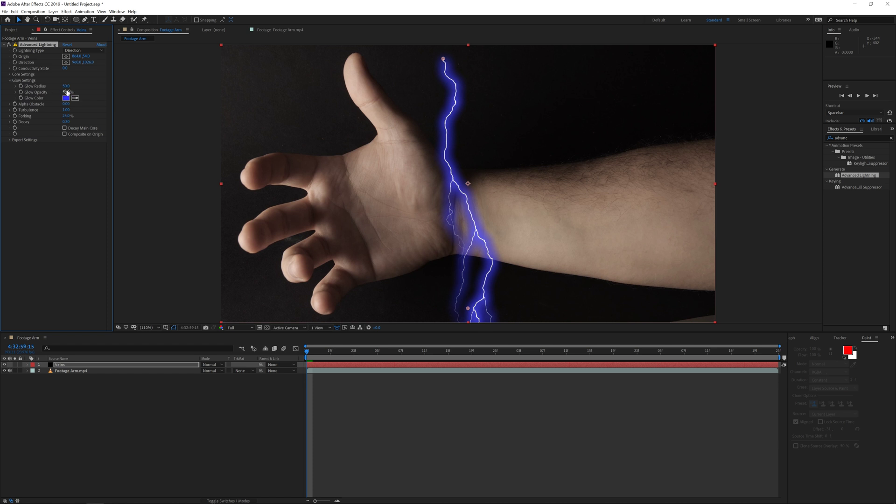
text(0)
key(Return)
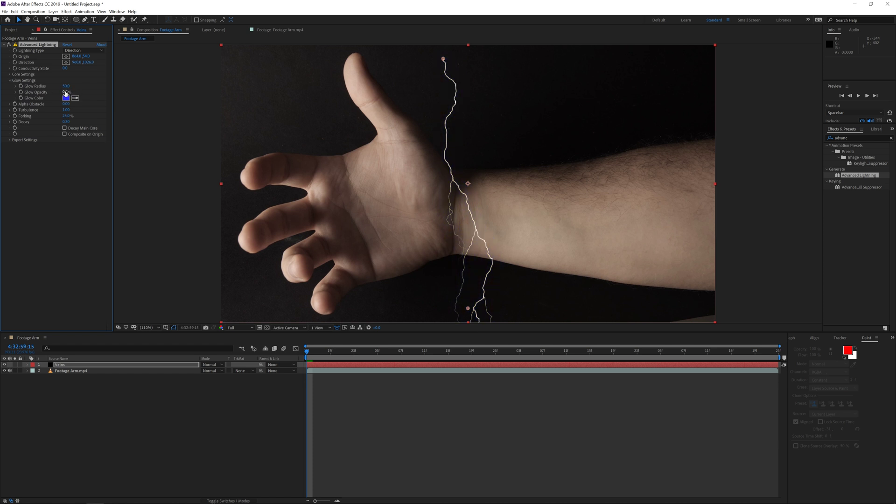
Change the lightning's Core Color to a very dark navy blue.
click(9, 74)
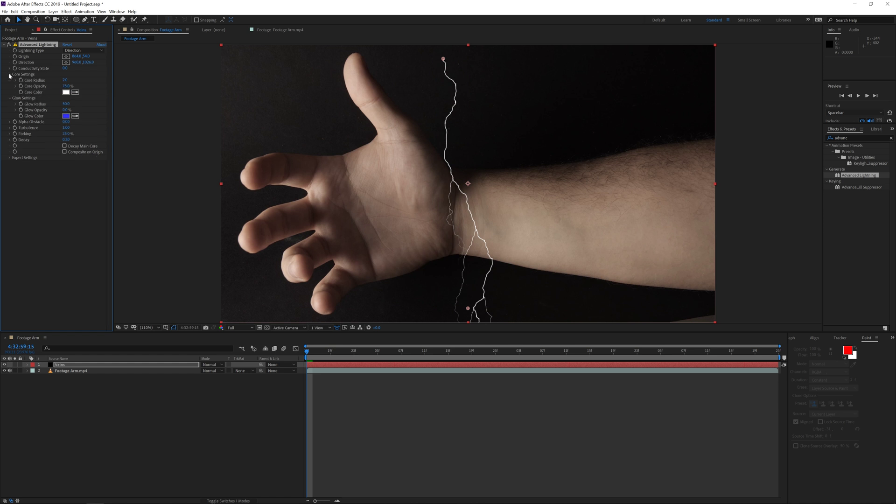
click(65, 92)
mouse_move(441, 272)
mouse_down()
mouse_move(444, 286)
mouse_move(422, 289)
mouse_up()
click(461, 250)
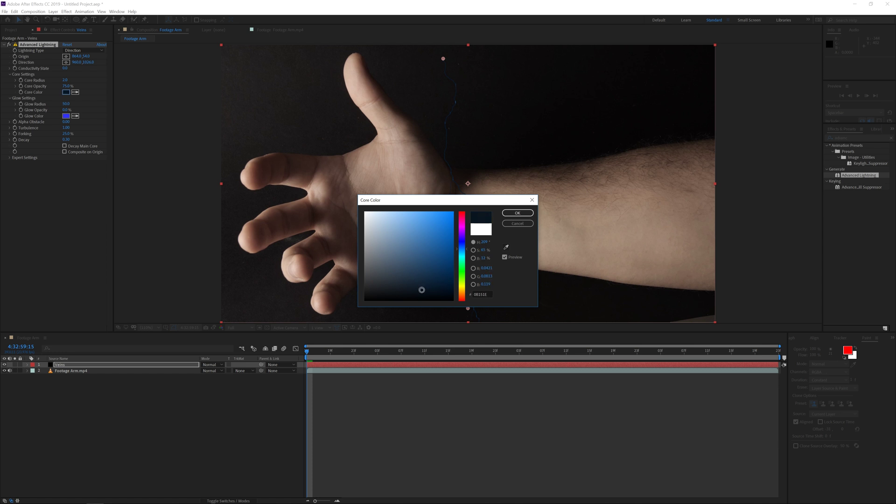
click(521, 213)
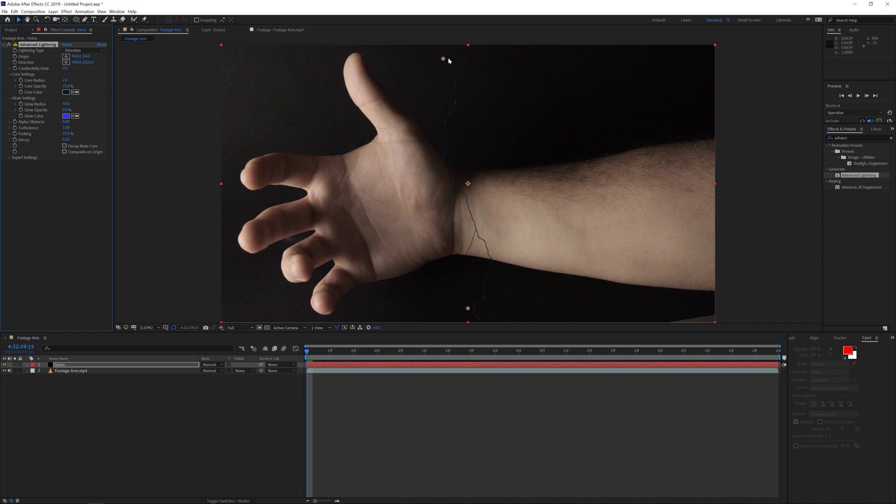
Make the lightning a Strike along the forearm, with its origin at about (2029, 683) and its end at the wrist, about (902, 690).
drag(443, 59, 742, 220)
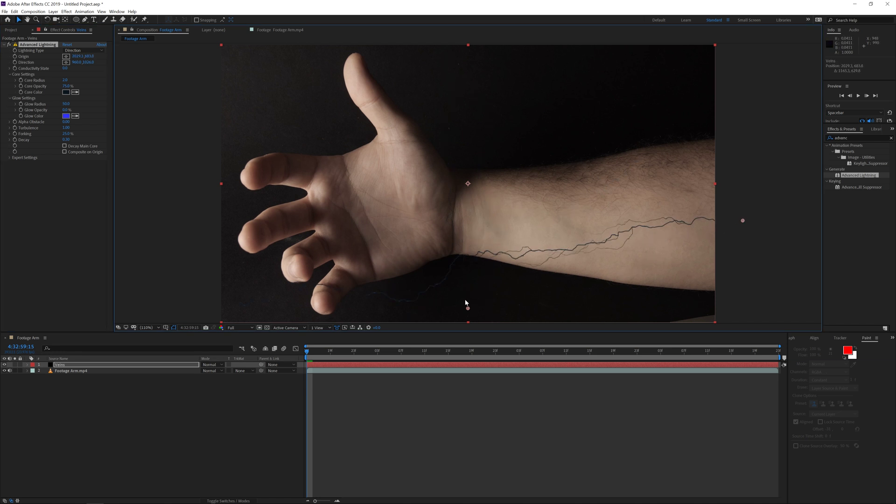
drag(468, 308, 523, 229)
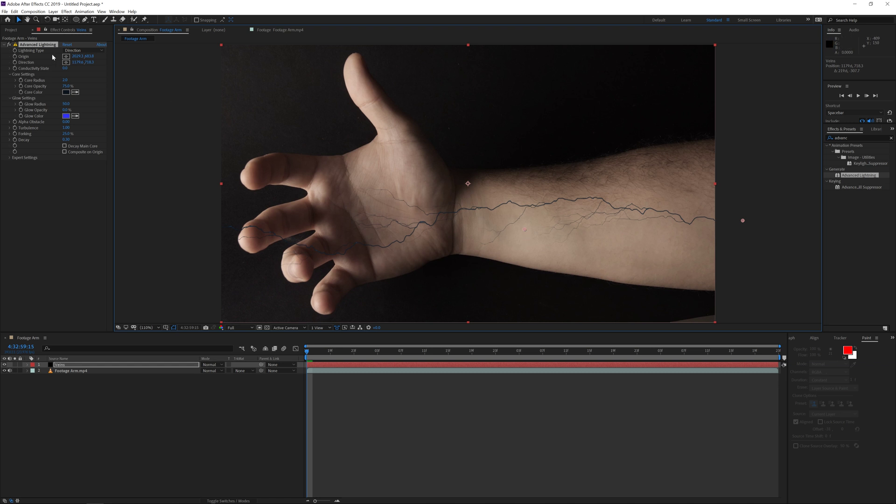
click(73, 51)
click(75, 63)
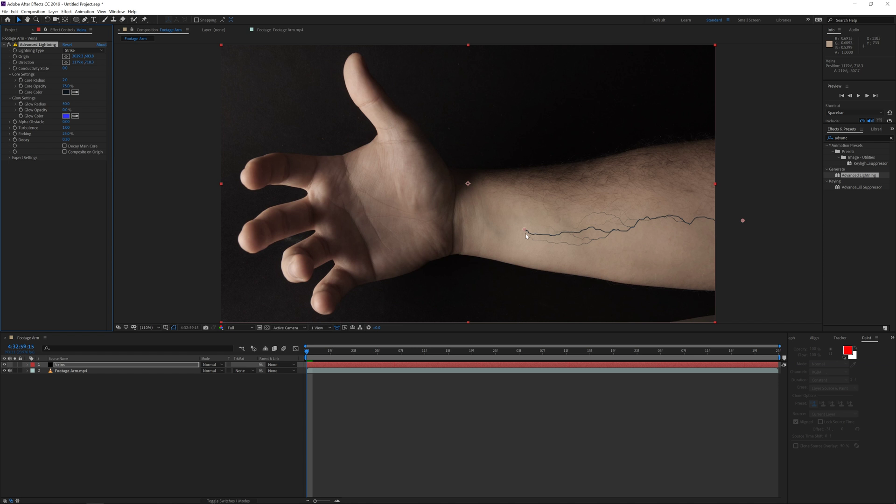
drag(524, 230, 454, 227)
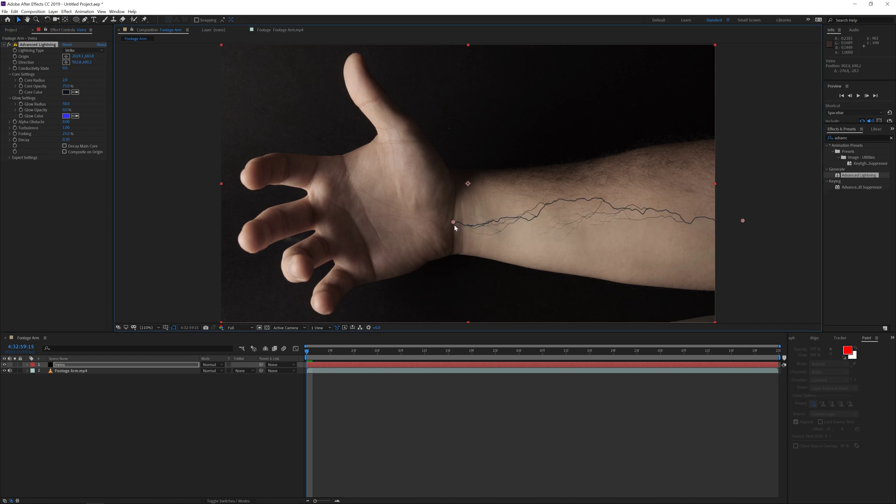
Try a Core Radius of 5 for the lightning and settle on 4.
click(65, 80)
text(5)
key(Return)
click(65, 80)
text(4)
key(Return)
text(50)
key(Return)
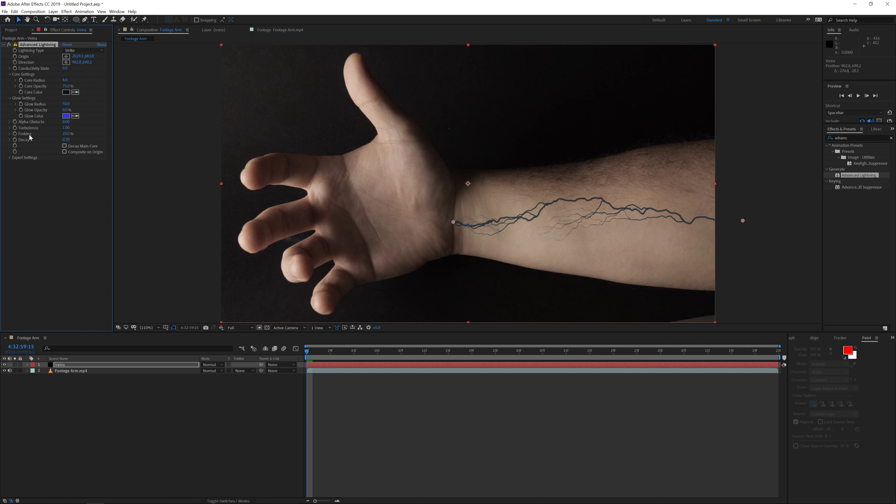
Shape the vein's branching with Forking about 63%, Decay 0.22, Core Drain about 34% and Fork Strength about 90%.
click(13, 158)
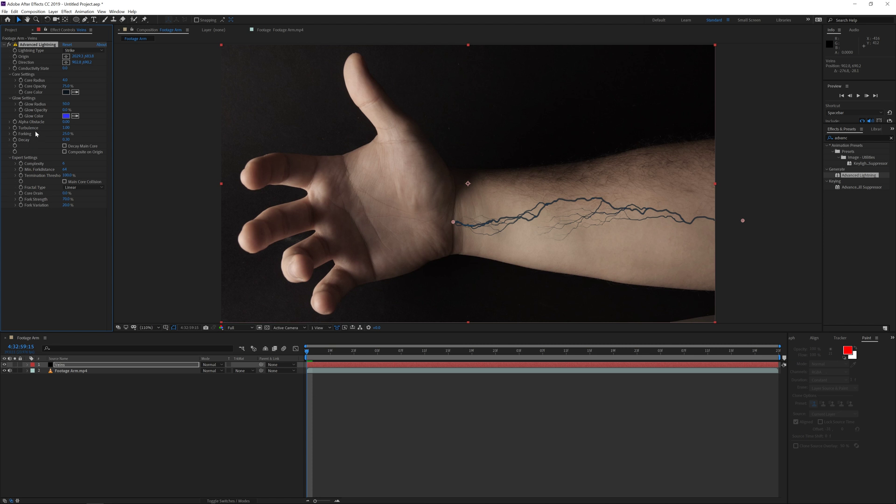
drag(66, 140, 73, 134)
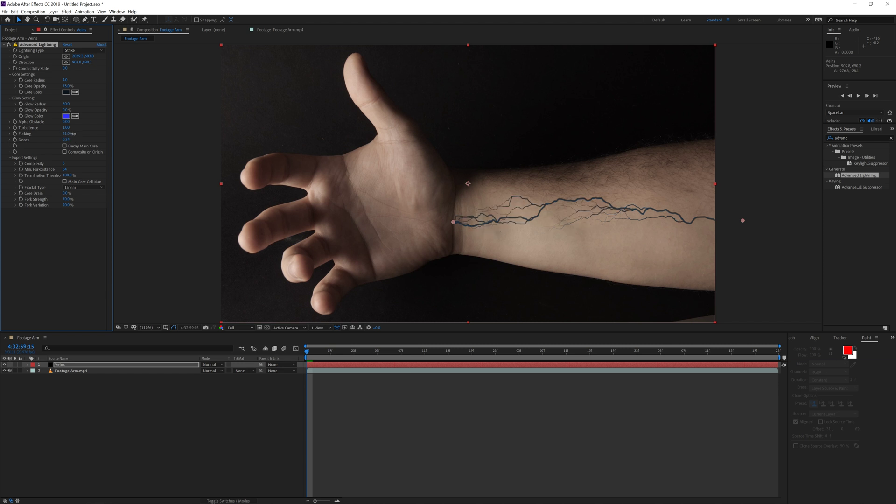
drag(66, 193, 70, 193)
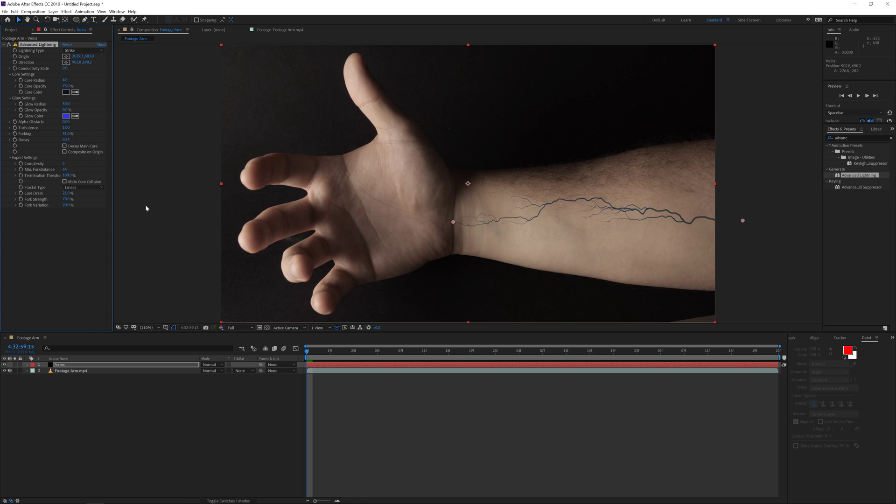
drag(65, 194, 69, 193)
click(68, 193)
drag(66, 135, 92, 143)
drag(68, 198, 105, 206)
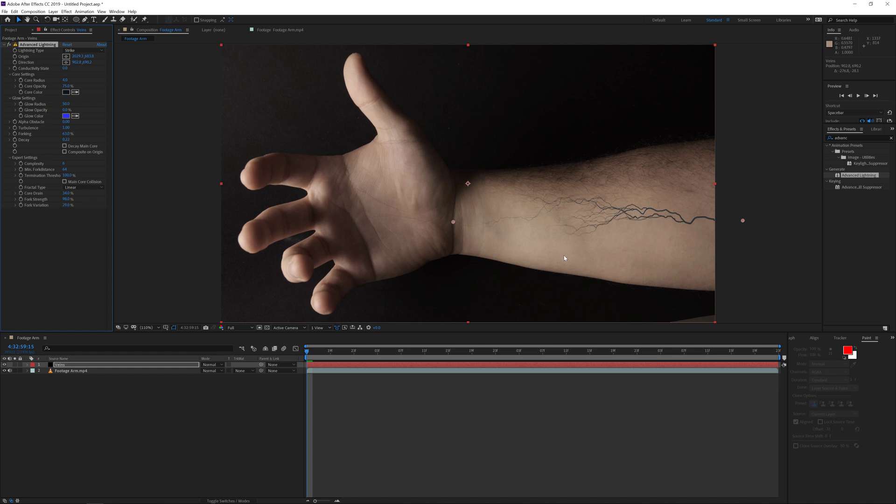
Reposition the vein's origin to about (2263, 690) and end point to about (946, 766), and set Decay to 0.34 and Fork Strength to about 71%.
drag(453, 222, 465, 242)
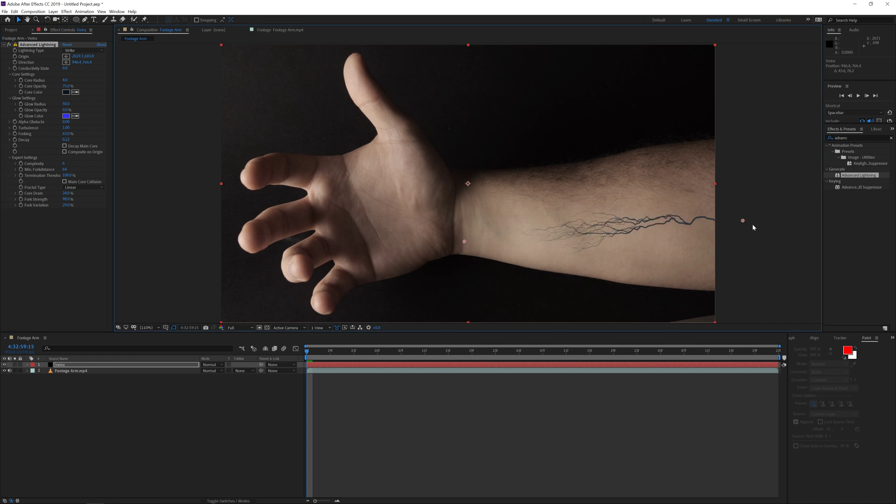
drag(744, 223, 804, 224)
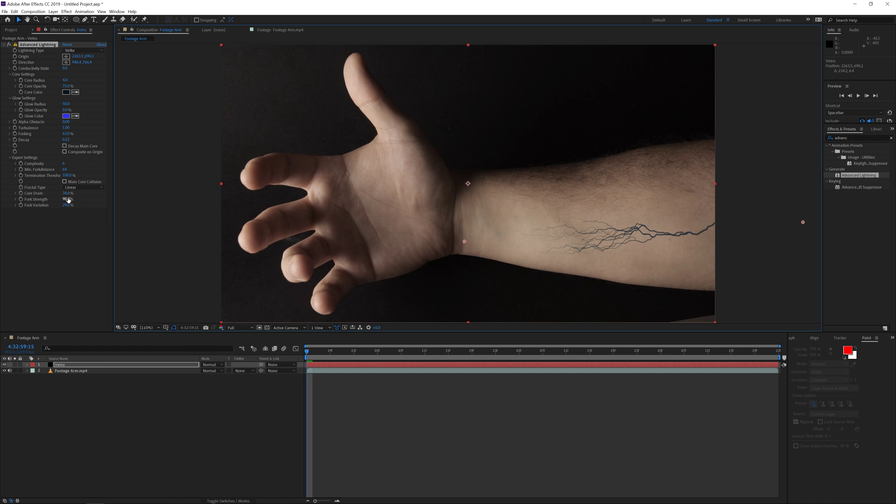
drag(65, 175, 64, 200)
drag(65, 139, 70, 140)
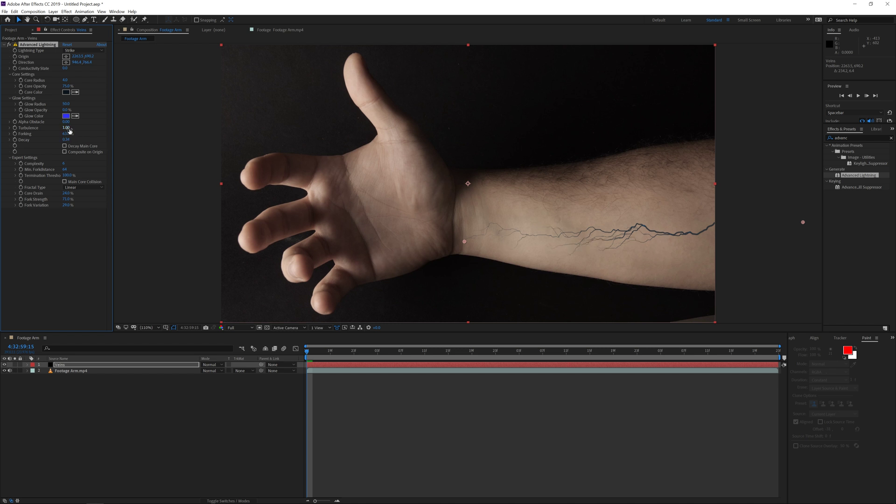
Try Complexity values of 7 and 8 on the vein and return it to 6.
click(64, 164)
text(7)
key(Return)
click(64, 164)
text(8)
key(Return)
click(63, 164)
text(6)
key(Return)
Duplicate the Veins layer and reposition the copy's lightning from about (2368, 813) to about (1305, 665) on the forearm.
click(75, 365)
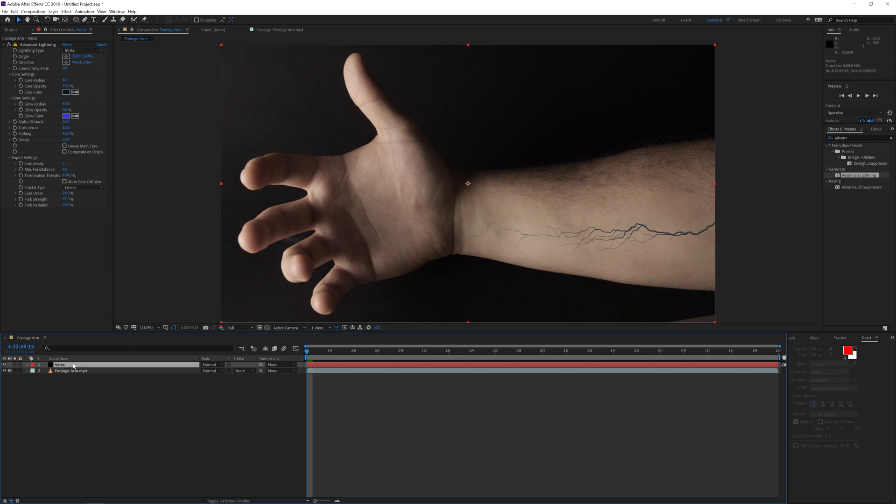
key(ctrl+d)
click(66, 56)
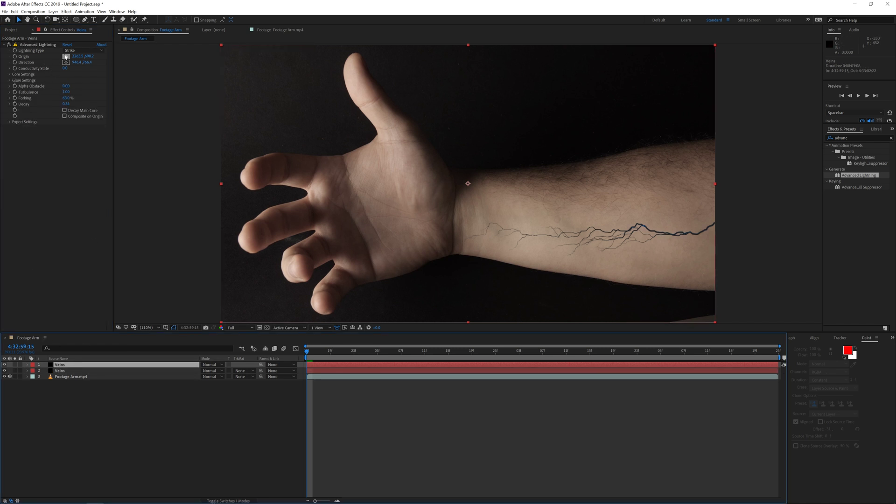
click(532, 210)
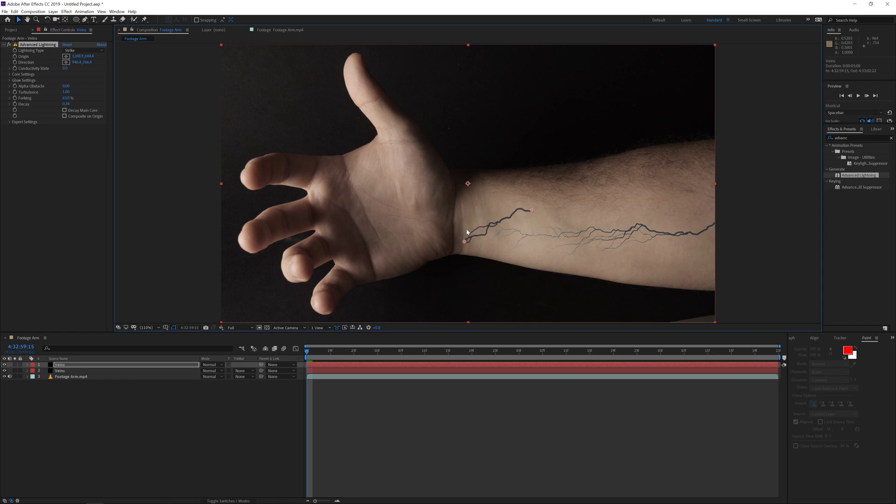
drag(533, 210, 816, 193)
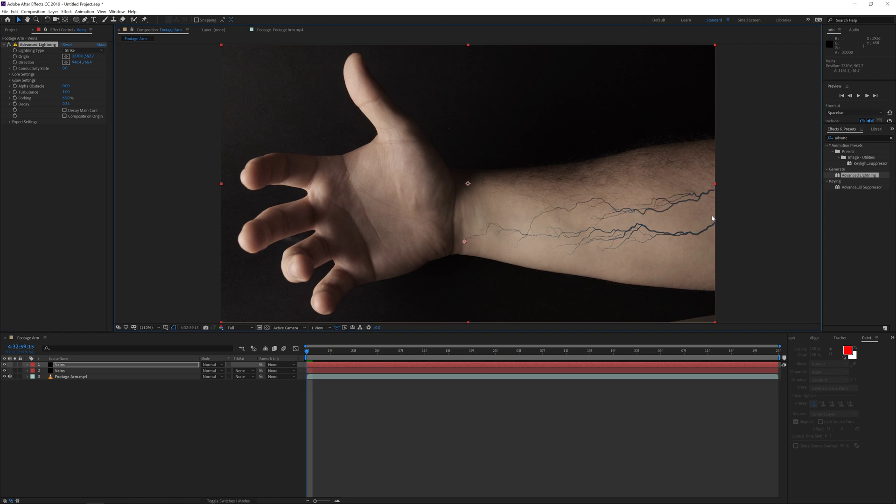
drag(464, 242, 558, 217)
key(comma)
drag(796, 190, 797, 248)
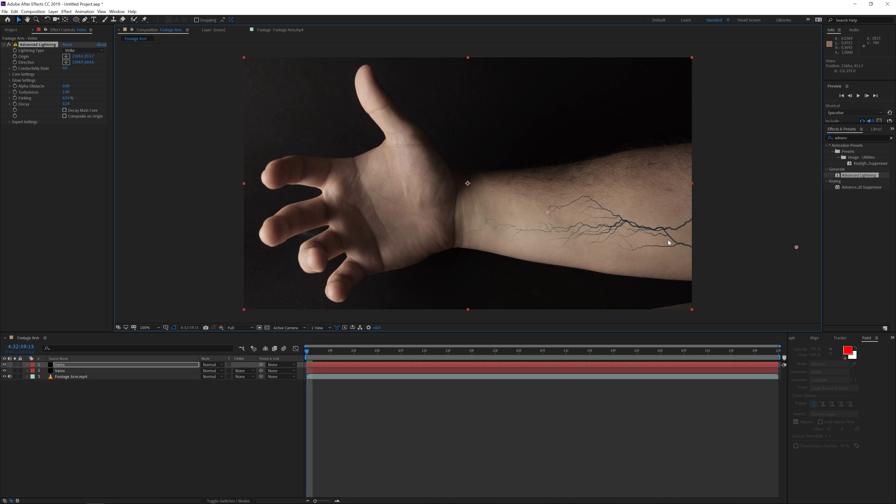
Duplicate the top Veins layer and run this third vein from about (2414, 792) to near the wrist at about (989, 672).
click(360, 366)
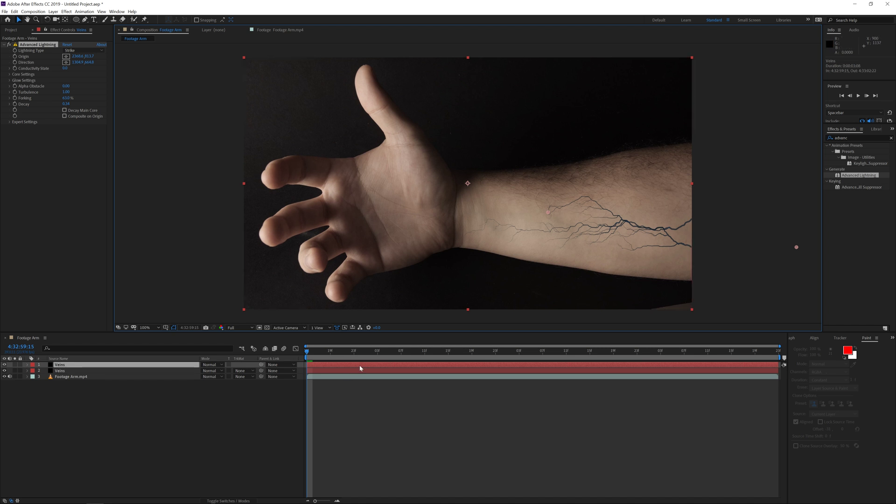
key(ctrl+d)
click(83, 90)
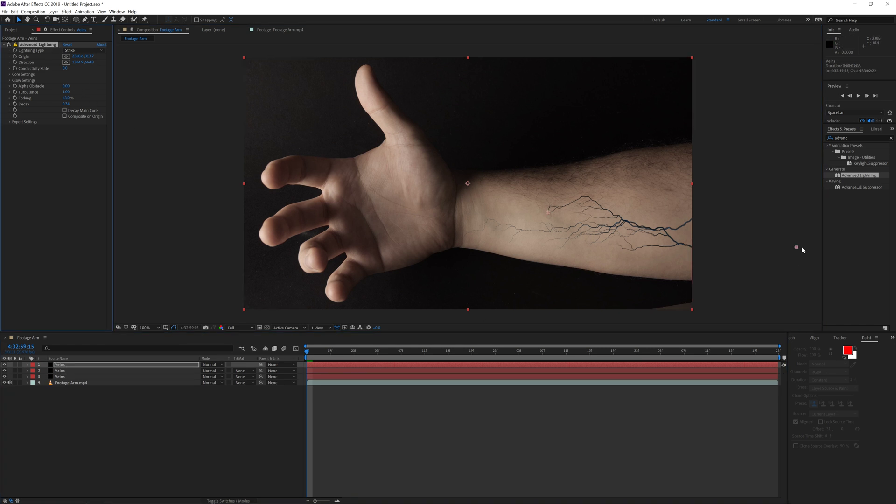
drag(796, 248, 791, 196)
drag(548, 213, 474, 214)
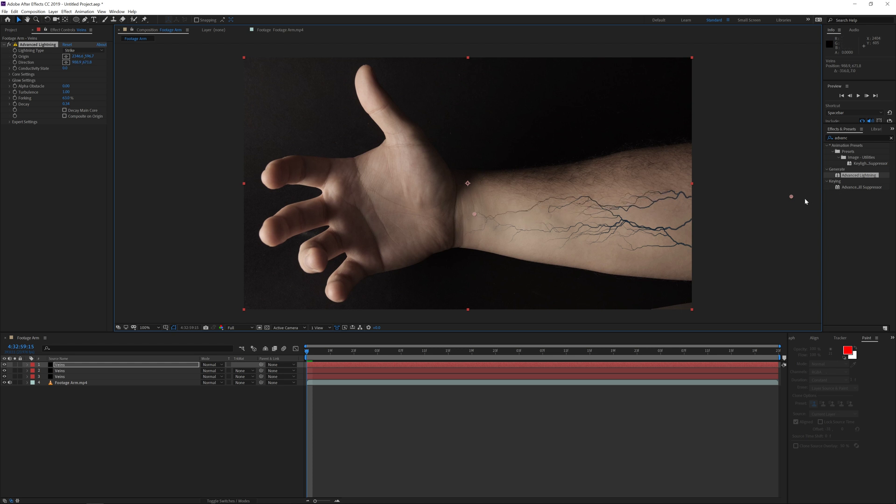
drag(791, 201, 808, 245)
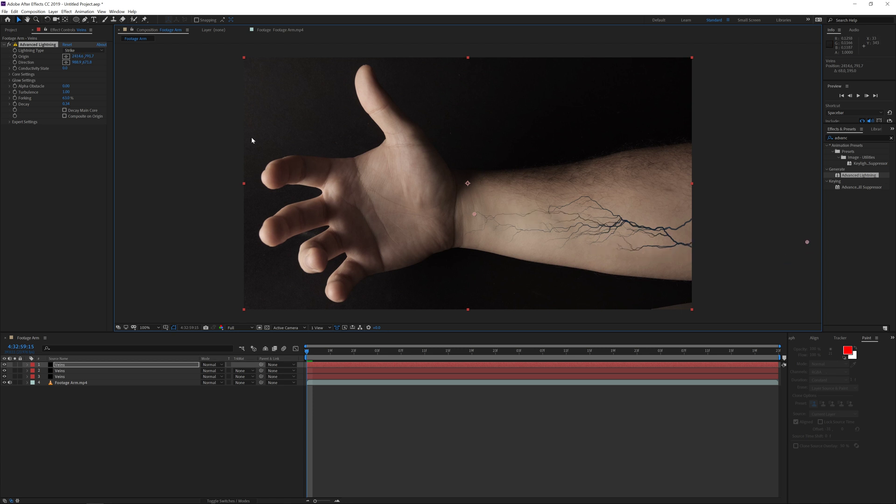
Set the top vein's Conductivity State to 5.0.
drag(66, 68, 77, 71)
drag(78, 72, 93, 76)
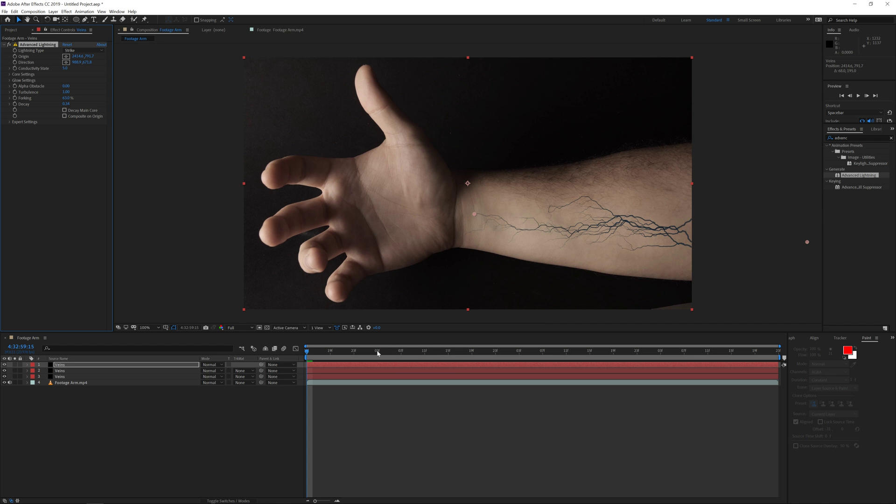
click(69, 368)
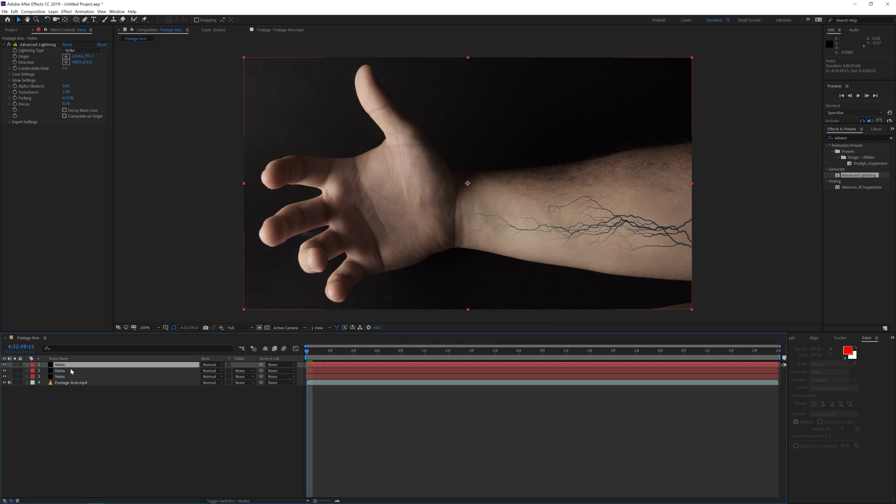
Start keyframing the top vein's Core Drain with a keyframe at 4:33:01:14.
click(12, 124)
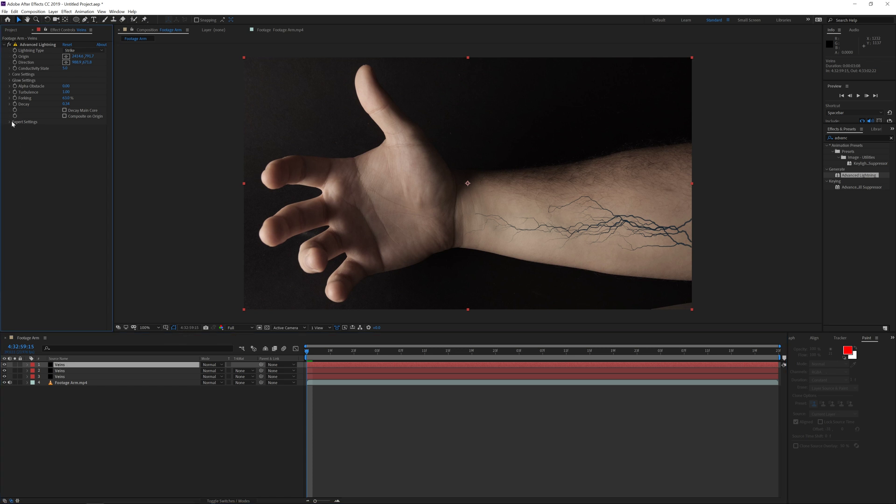
click(9, 121)
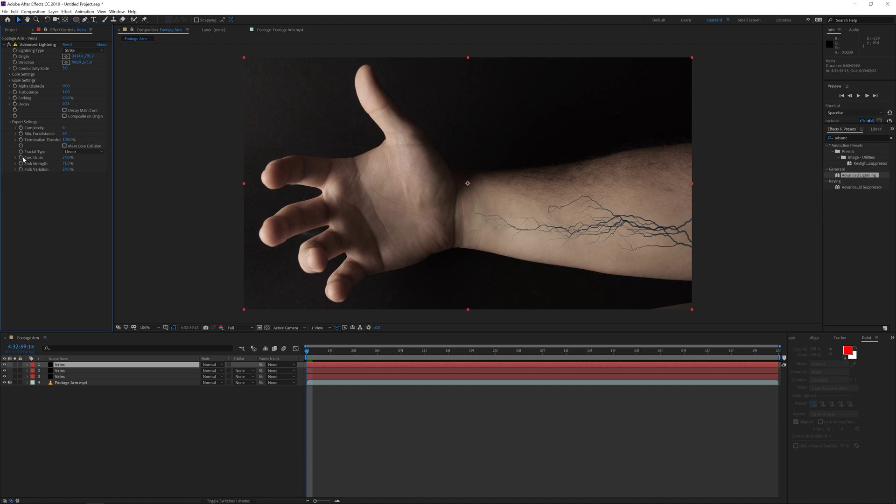
drag(536, 354, 584, 357)
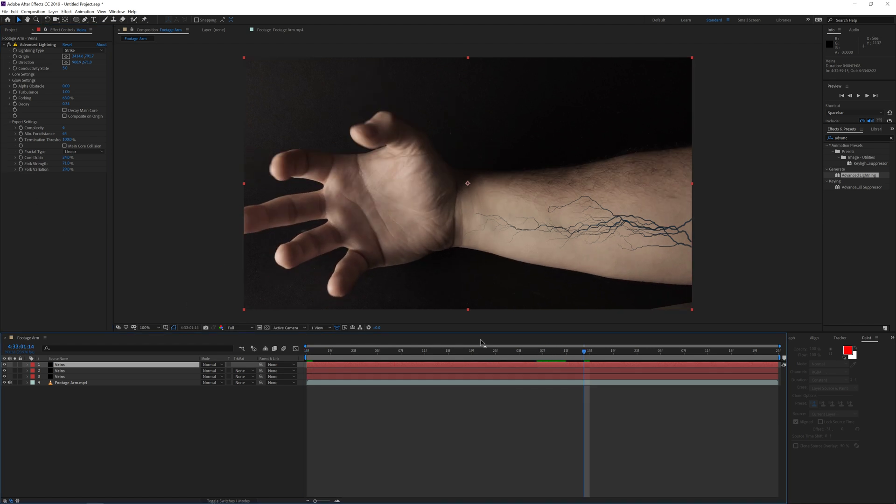
click(21, 158)
Try a Core Drain of 0% at 4:32:59:15, set it to 100% there instead, and preview the animation.
drag(557, 356, 305, 358)
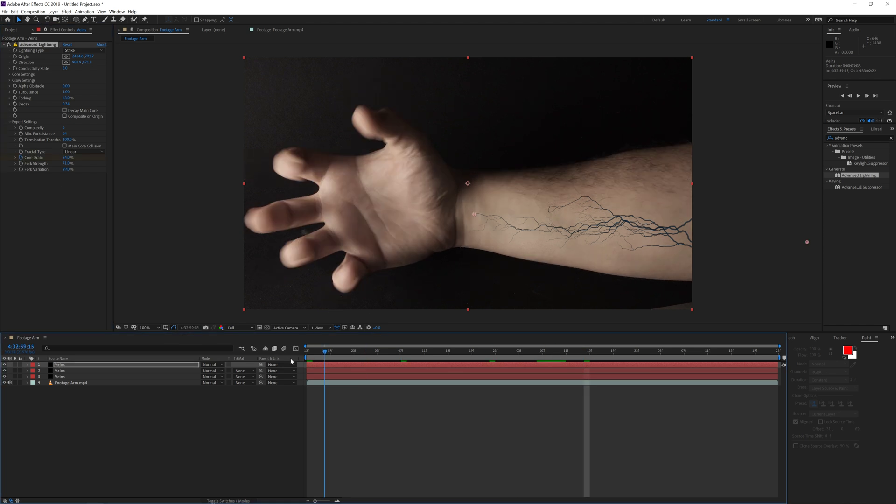
click(66, 157)
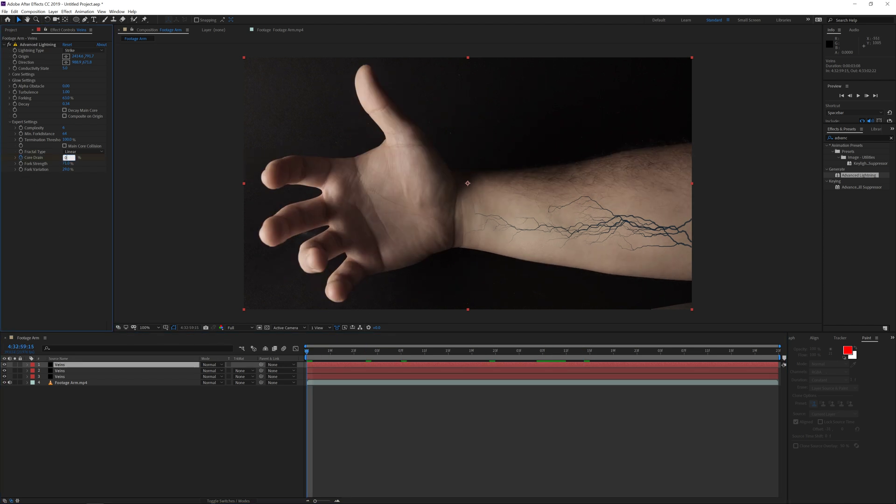
text(0)
key(Return)
click(68, 159)
text(100)
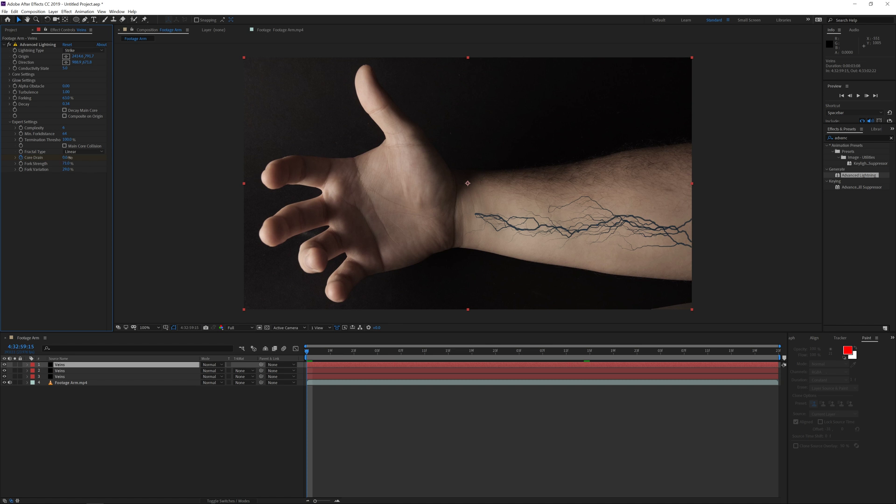
key(Return)
key(space)
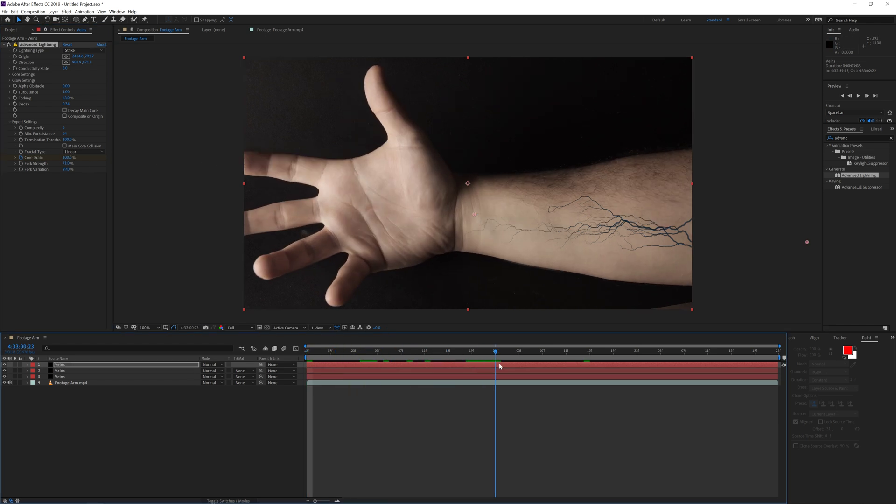
Solo the top Veins layer over the transparency grid and add a Decay keyframe at 4:33:01:14.
click(15, 365)
click(267, 328)
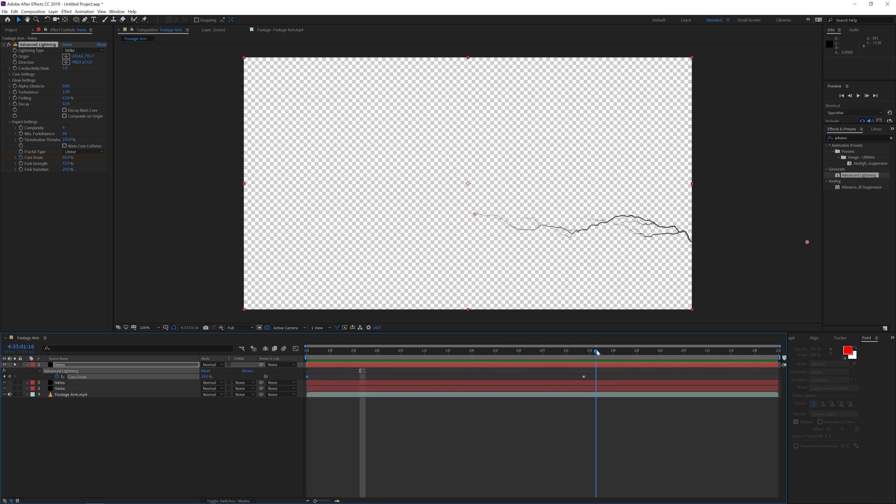
drag(596, 351, 583, 366)
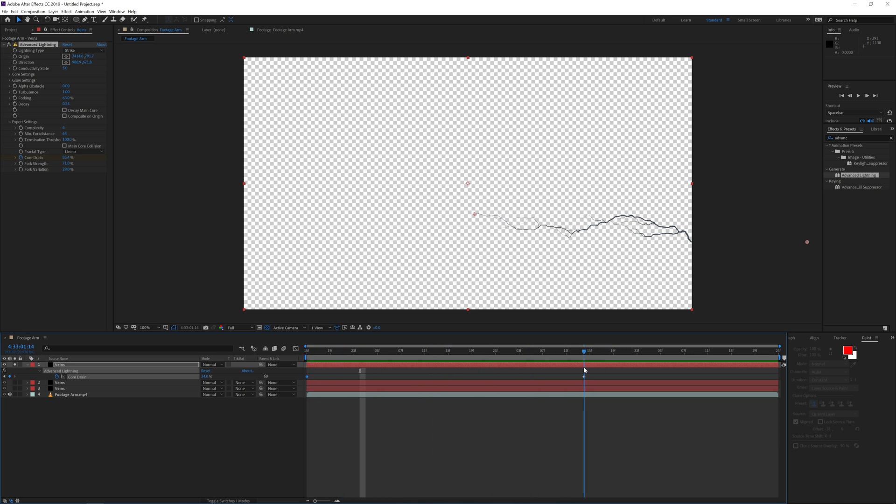
click(15, 104)
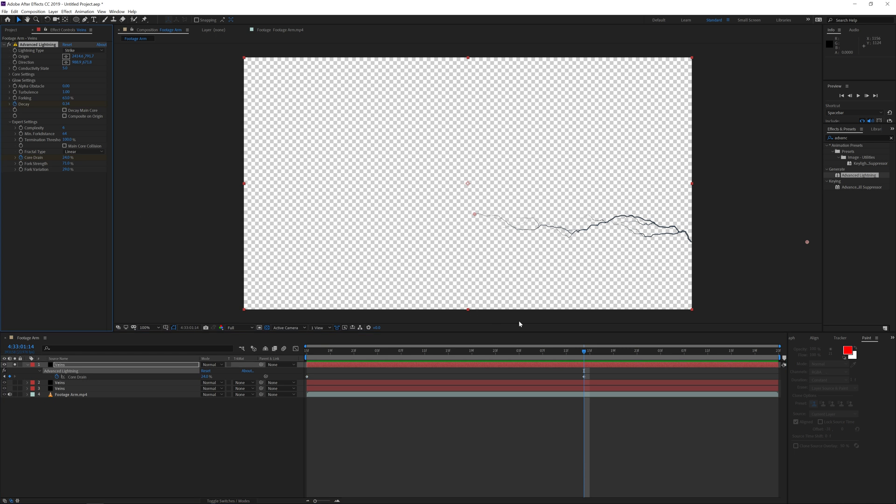
Keyframe the top vein's Decay at about 6.31 at the clip's start and 0.20 at 4:33:01:14.
drag(584, 357, 294, 357)
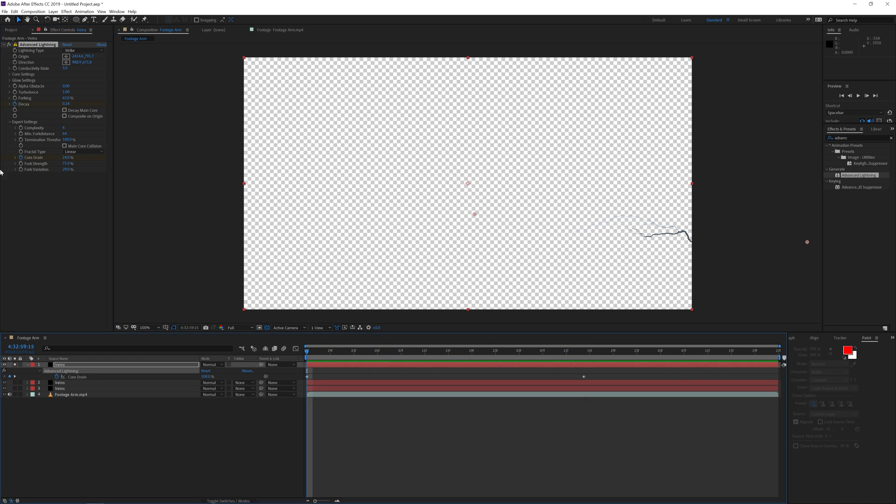
drag(65, 104, 164, 113)
key(k)
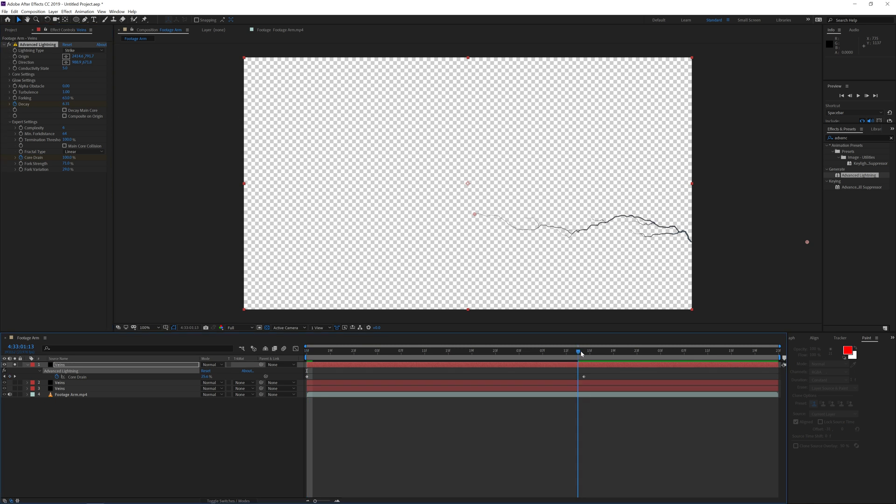
drag(65, 103, 59, 101)
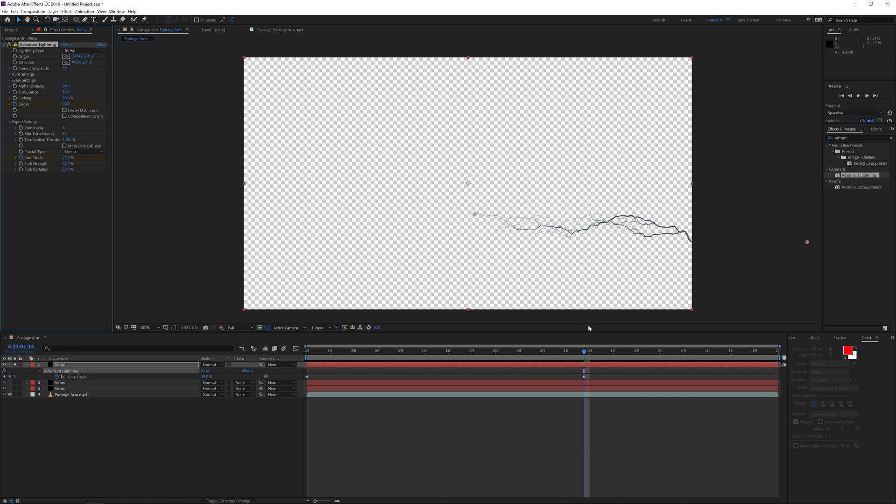
Copy the top vein's Decay and Core Drain keyframes to the other two Veins layers and preview all layers together without solo.
drag(583, 352, 308, 380)
key(u)
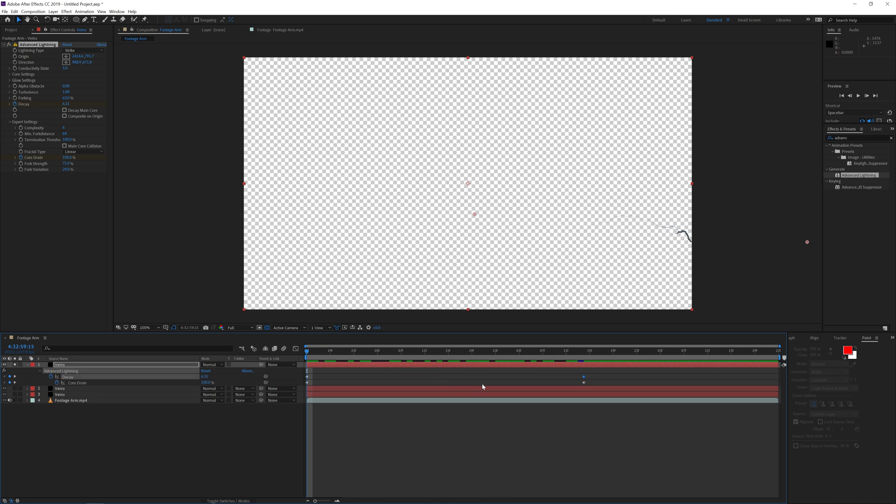
drag(602, 377, 299, 386)
key(ctrl+c)
click(316, 389)
click(69, 395)
key(ctrl+v)
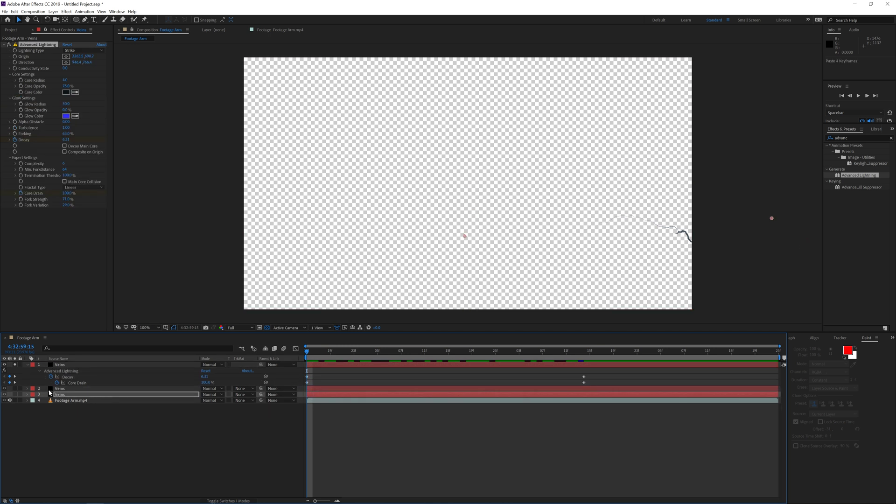
click(14, 365)
key(space)
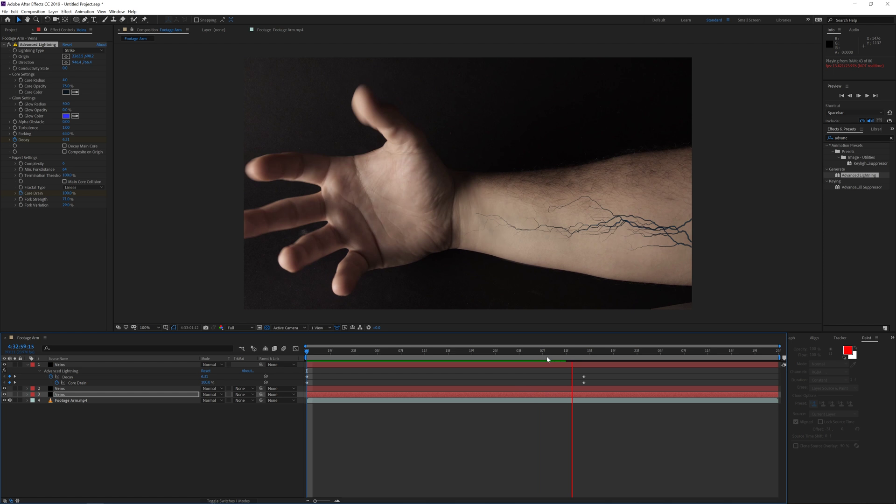
Set Decay to 0.30 at 4:33:01:14 on each of the three Veins layers.
drag(490, 353, 582, 362)
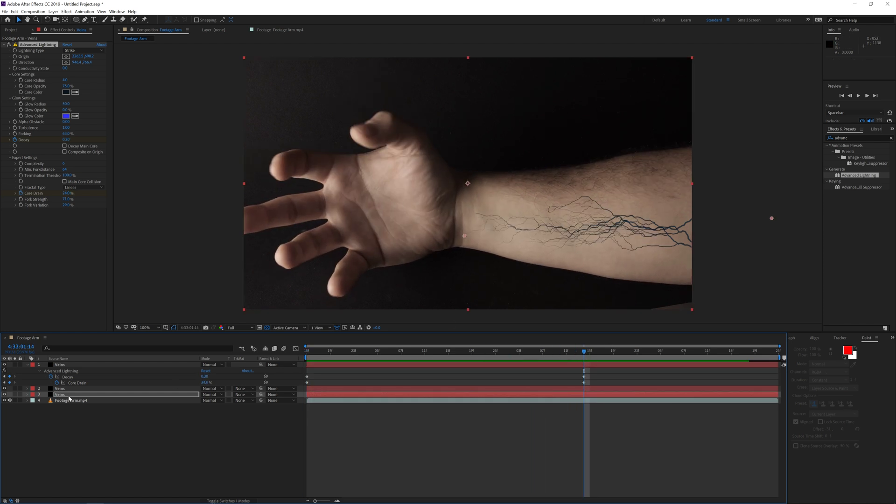
click(65, 139)
click(65, 140)
key(Return)
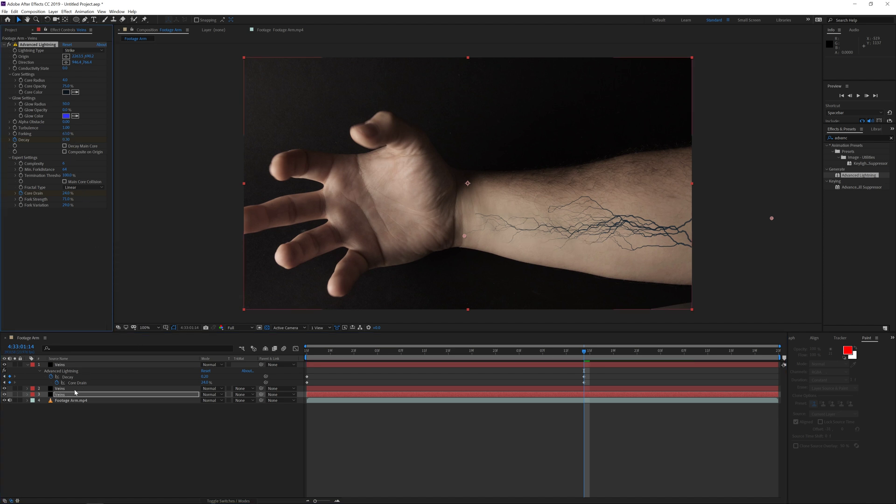
key(ctrl+Up)
click(66, 104)
text(.3)
key(Return)
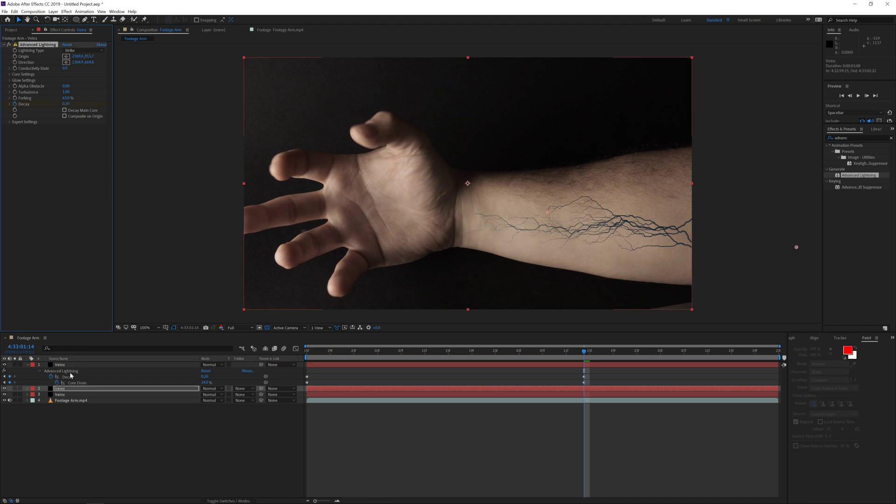
click(70, 375)
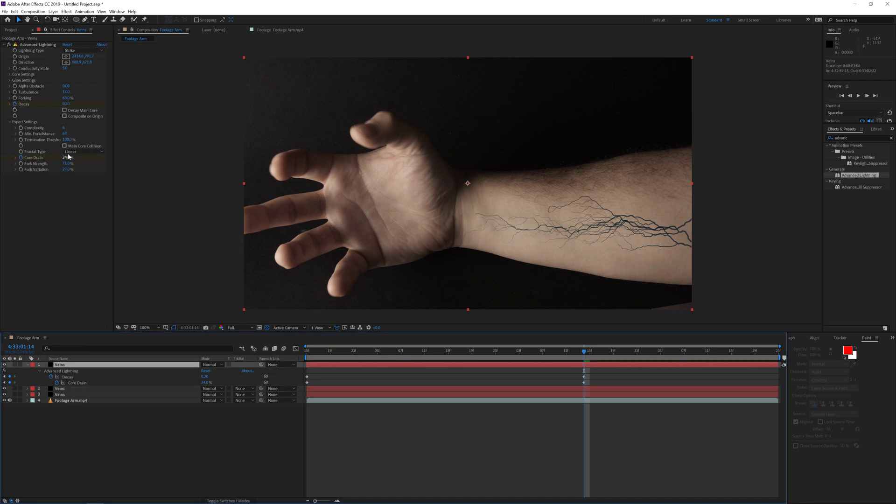
click(66, 103)
text(.3)
key(Return)
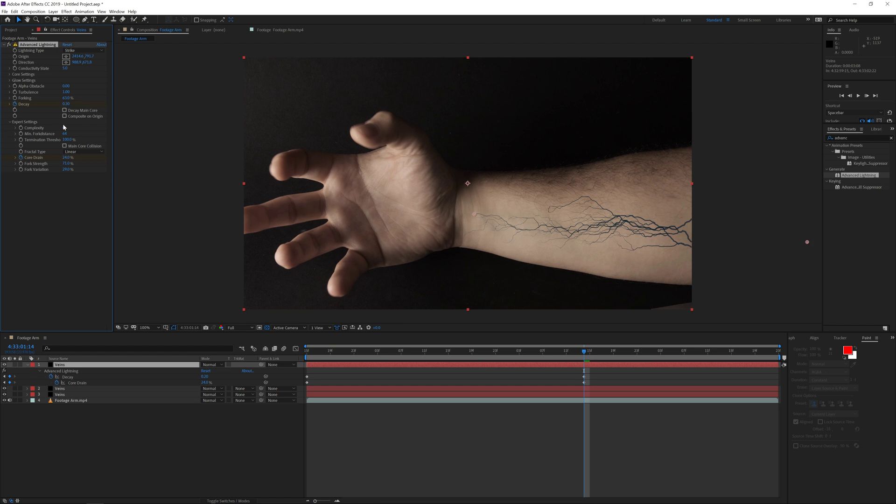
Raise the bottom Veins layer's Decay to 0.35 at 4:33:01:14 and preview the growth.
click(66, 394)
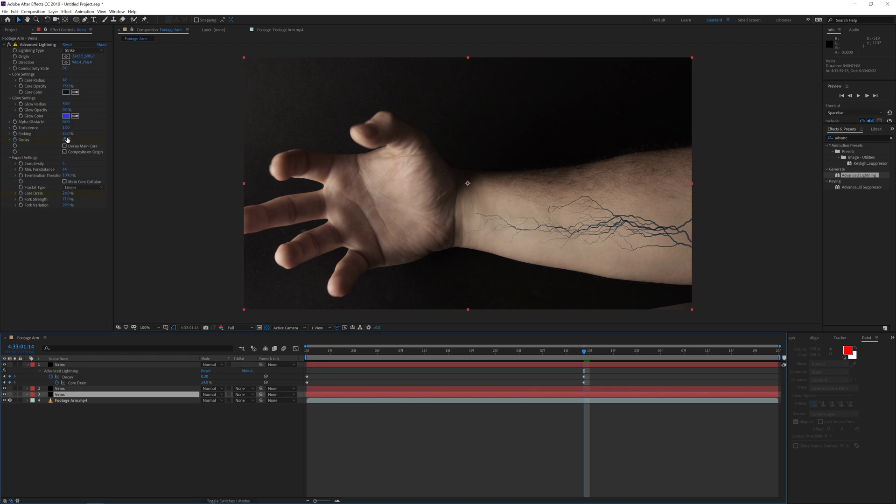
click(66, 139)
text(.35)
key(Return)
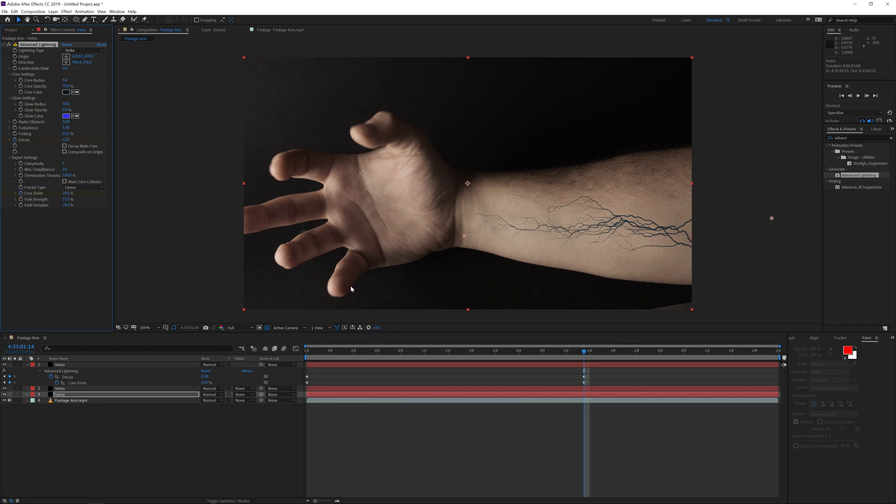
key(space)
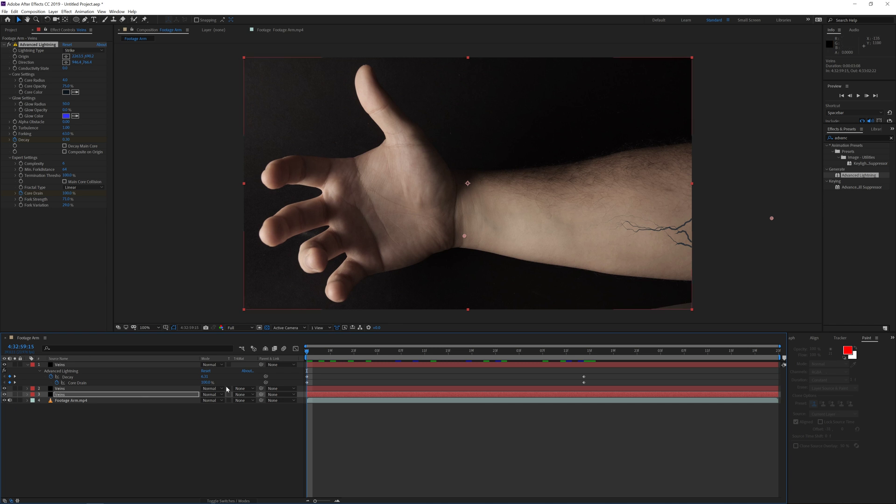
Apply the Mocha AE CC effect to Footage Arm.mp4 and launch Mocha.
click(337, 402)
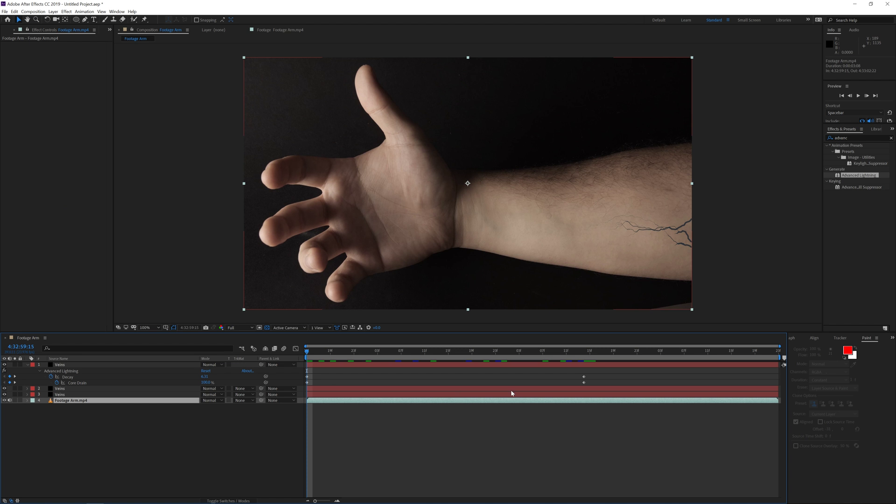
click(858, 138)
text(mocha ae)
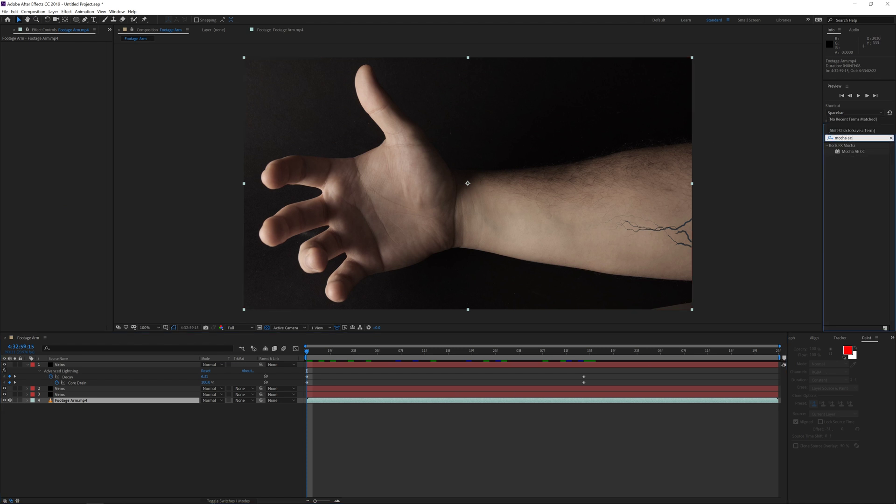
drag(859, 152, 551, 402)
click(31, 64)
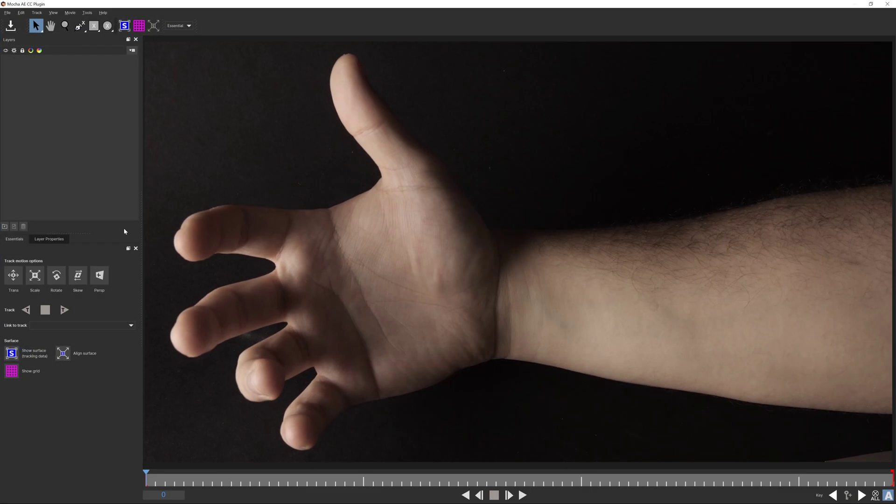
Draw a closed six-point X-Spline around the hairy upper part of the forearm.
click(80, 27)
click(626, 248)
click(707, 232)
click(629, 278)
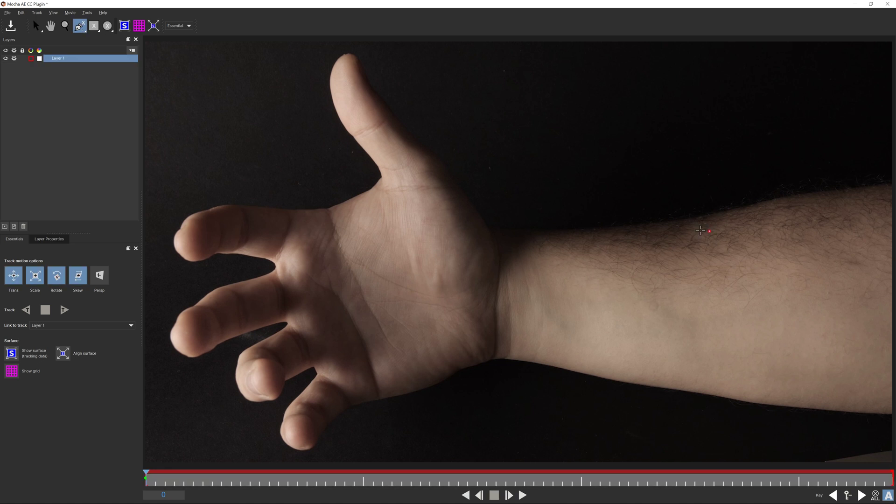
right_click(628, 279)
click(668, 295)
click(850, 255)
click(823, 211)
right_click(823, 210)
Track the forearm shape forward with perspective motion included, and close Mocha with the changes saved.
click(99, 275)
click(63, 311)
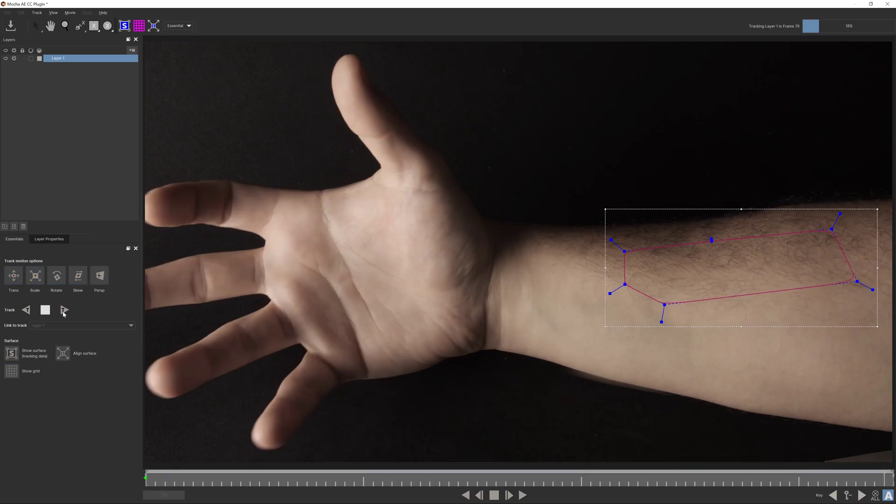
click(886, 4)
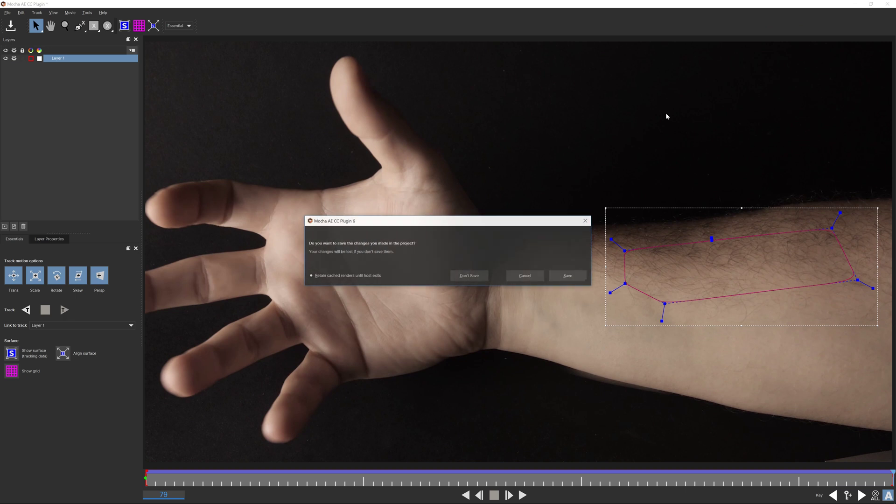
click(572, 274)
Add a null object above the footage and name it Track Arm.
right_click(85, 430)
mouse_move(117, 434)
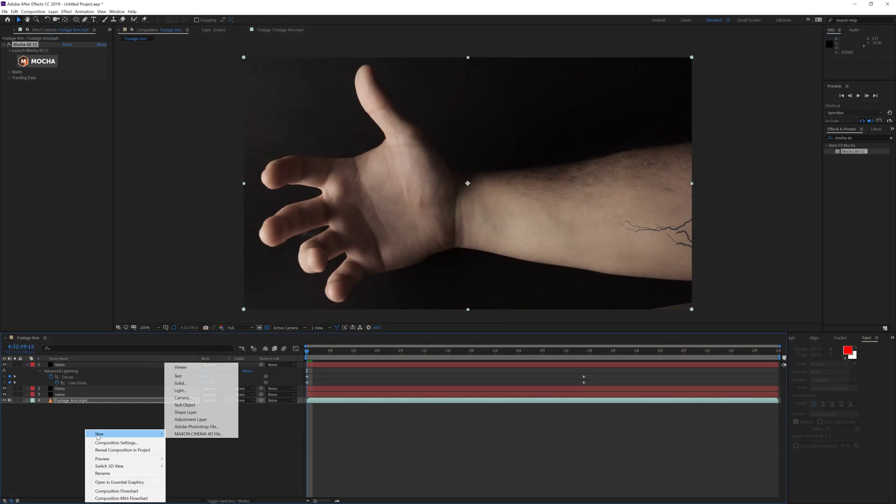
click(195, 405)
key(Return)
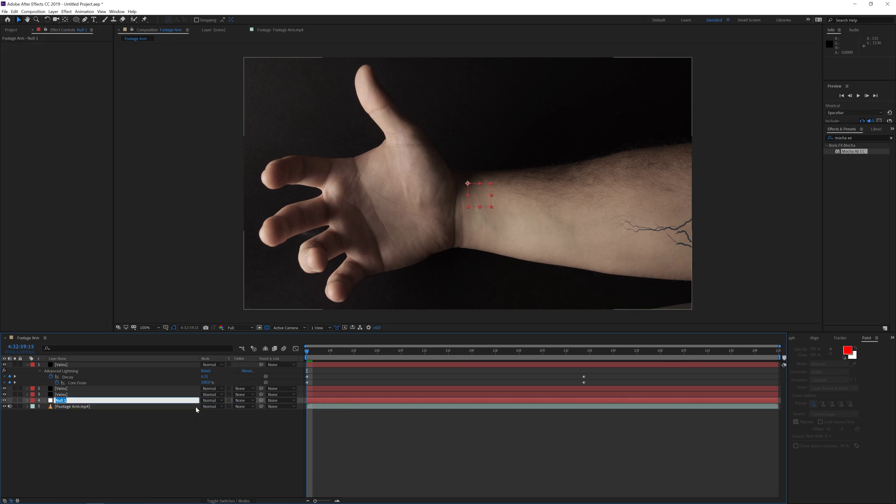
text(Track Arm)
key(Return)
Create track data from Layer 1 in the Mocha AE CC effect on Footage Arm.mp4.
click(99, 408)
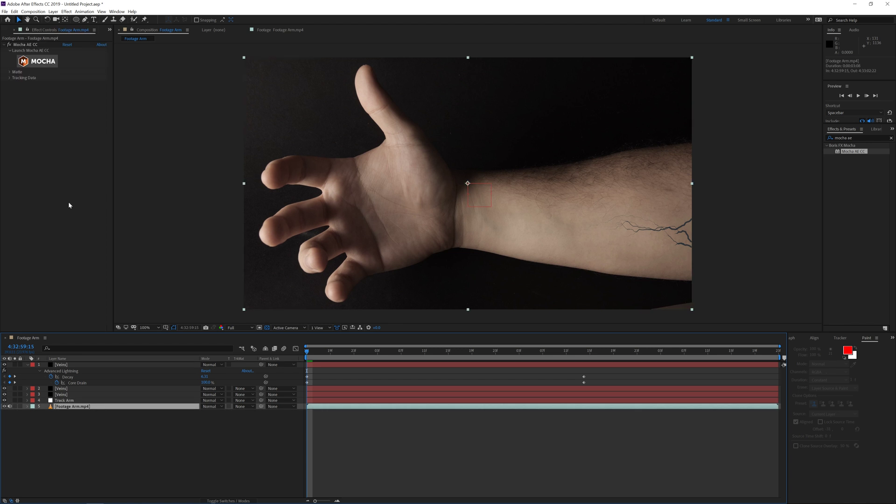
click(10, 79)
click(77, 84)
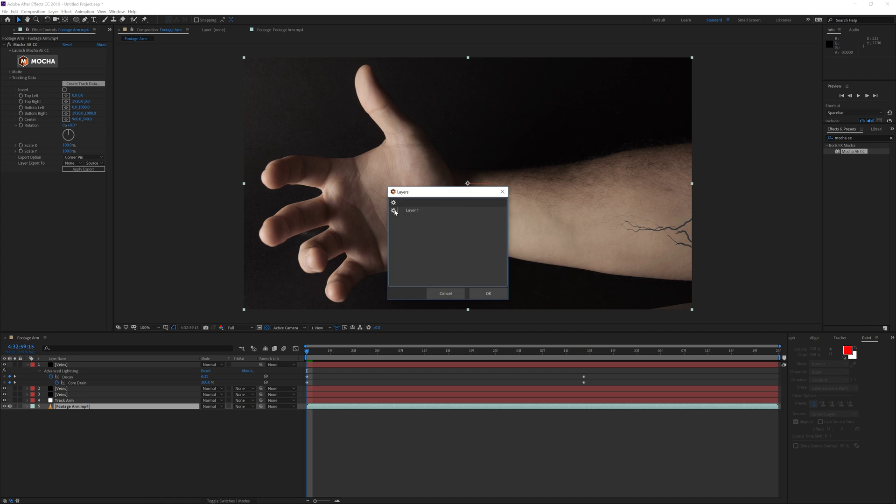
click(414, 212)
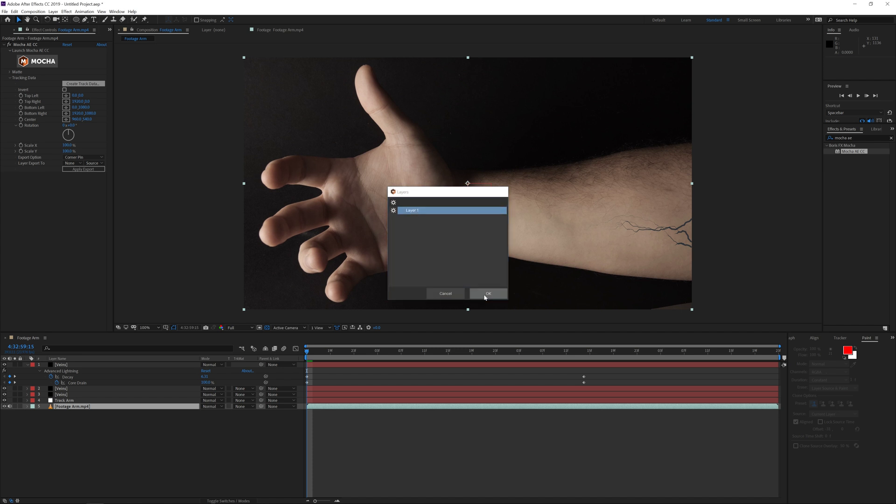
click(485, 294)
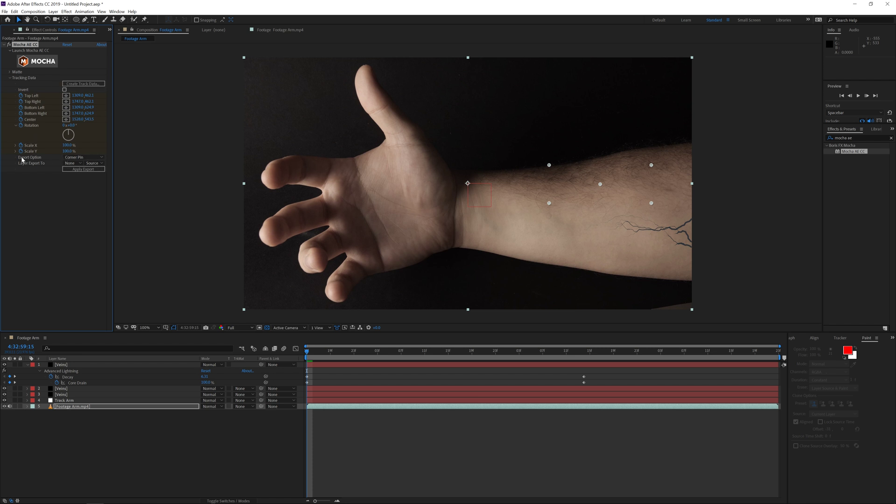
Export the Mocha tracking data as Transform to the Track Arm null and apply the export.
click(75, 157)
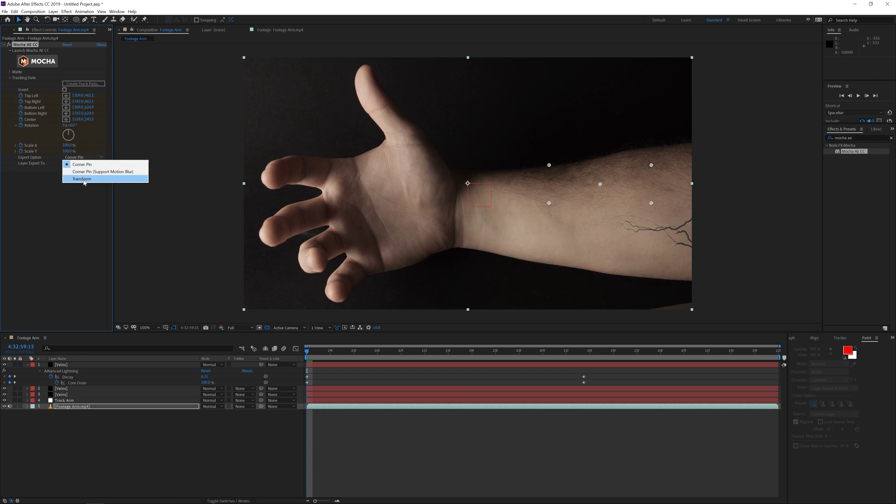
click(83, 179)
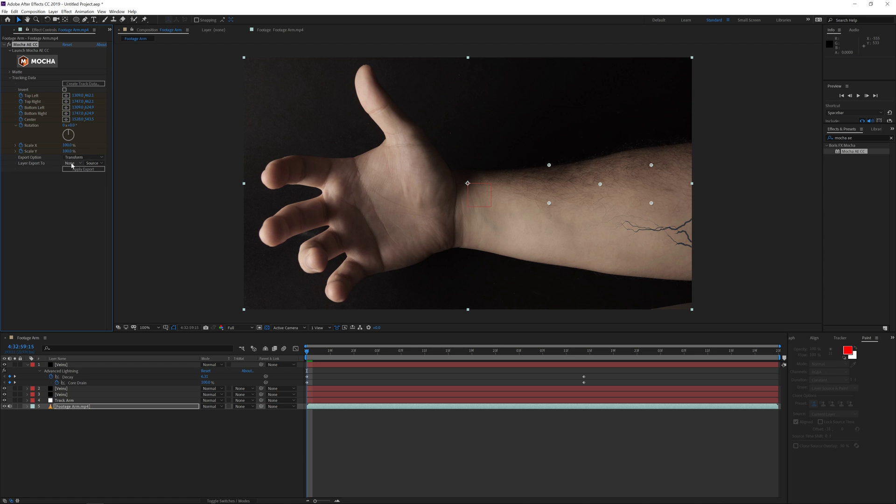
click(73, 163)
click(102, 201)
click(97, 170)
click(63, 401)
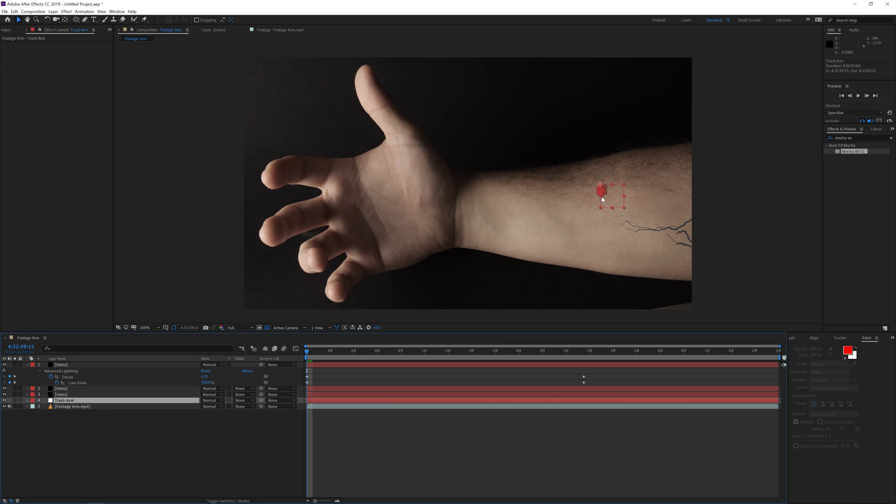
Pre-compose the three Veins layers as Veins and parent the resulting layer to the Track Arm null.
click(66, 395)
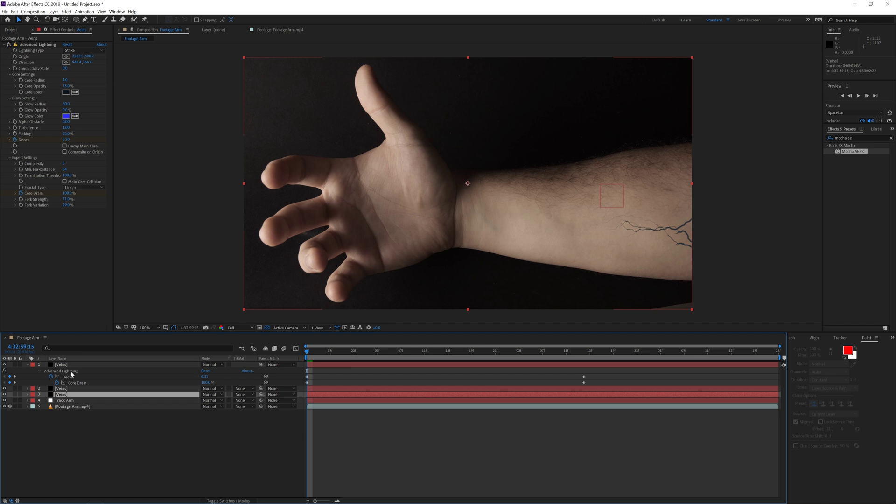
shift+click(60, 364)
click(53, 11)
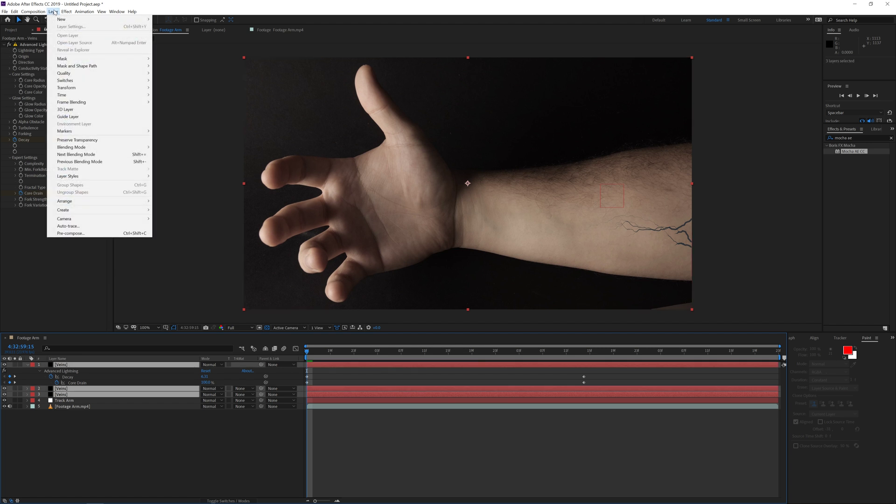
click(77, 233)
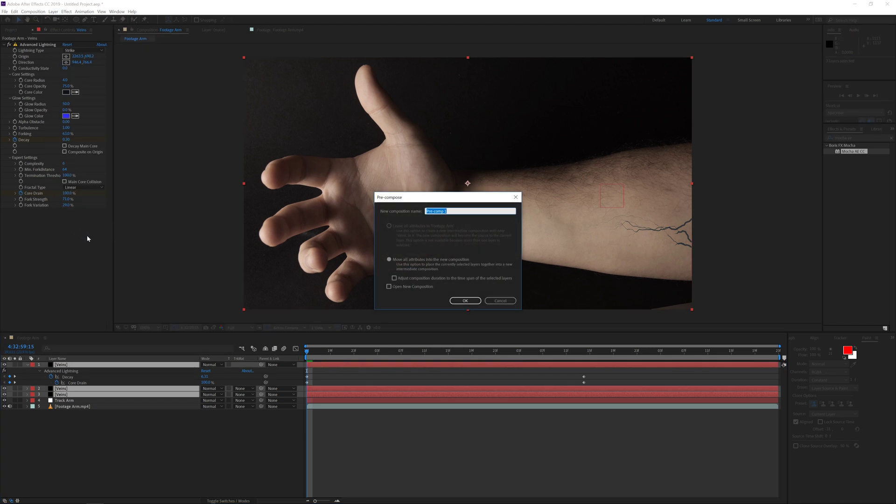
text(Veins)
click(462, 299)
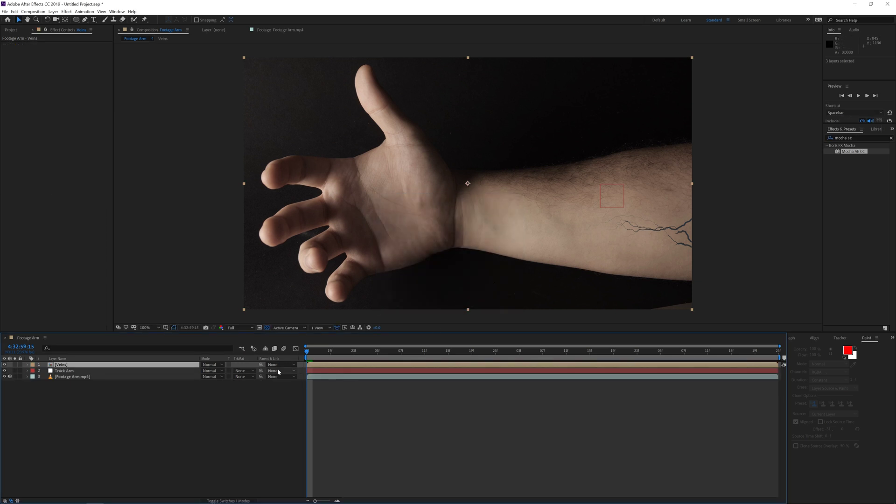
drag(261, 365, 131, 371)
At 4:33:01:08, draw a large elliptical mask on the Veins layer that encloses the forearm veins from the wrist to beyond the frame edge.
drag(308, 351, 550, 373)
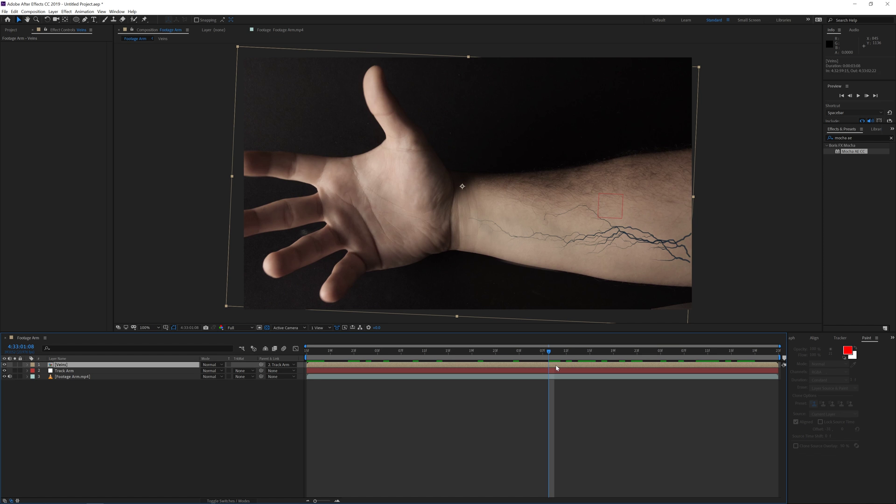
click(75, 20)
key(comma)
key(comma)
key(comma)
key(comma)
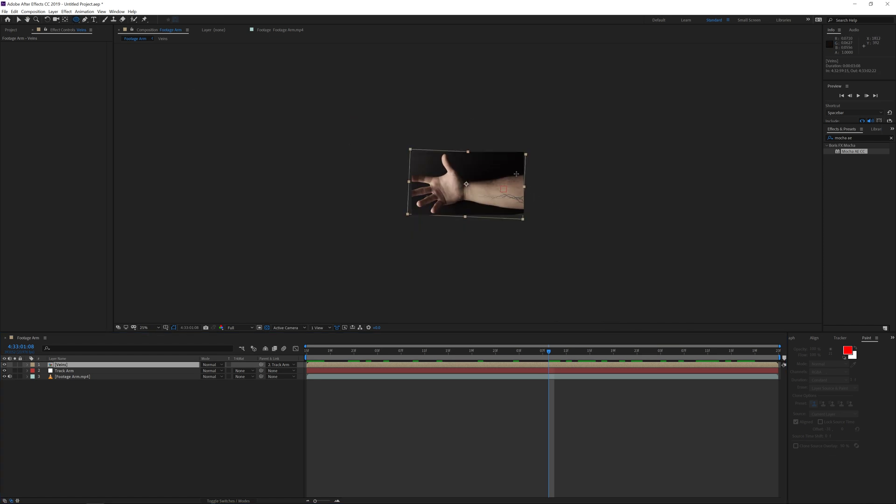
drag(457, 137, 600, 264)
key(v)
click(456, 196)
drag(457, 196, 471, 214)
key(period)
key(ctrl+z)
key(m)
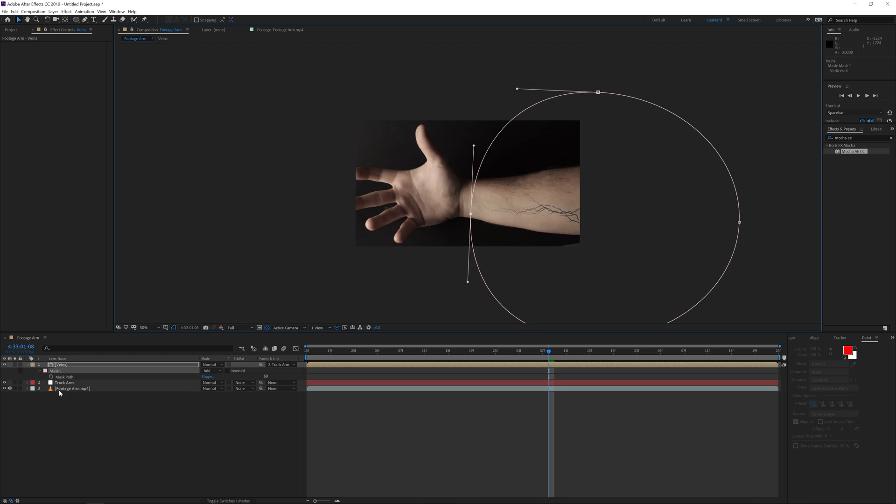
Keyframe the mask expansion from a strongly negative value at the first frame to 0 pixels at 4:33:01:08.
click(40, 371)
click(40, 371)
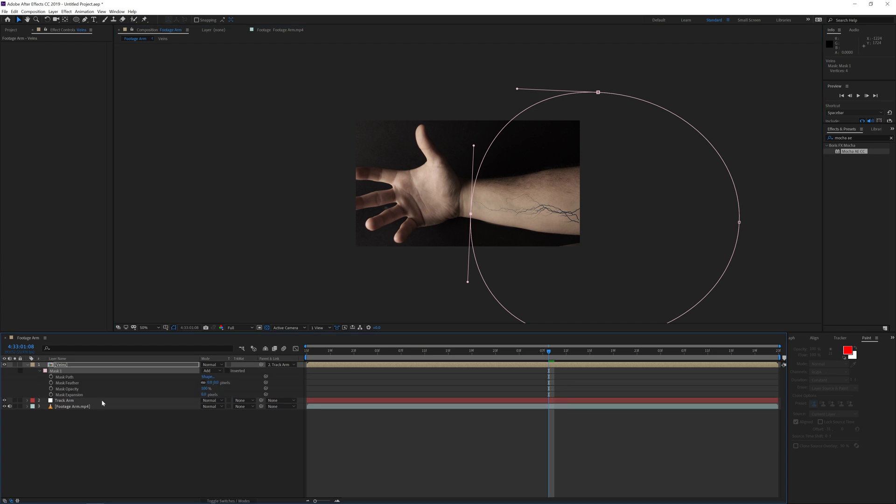
click(51, 394)
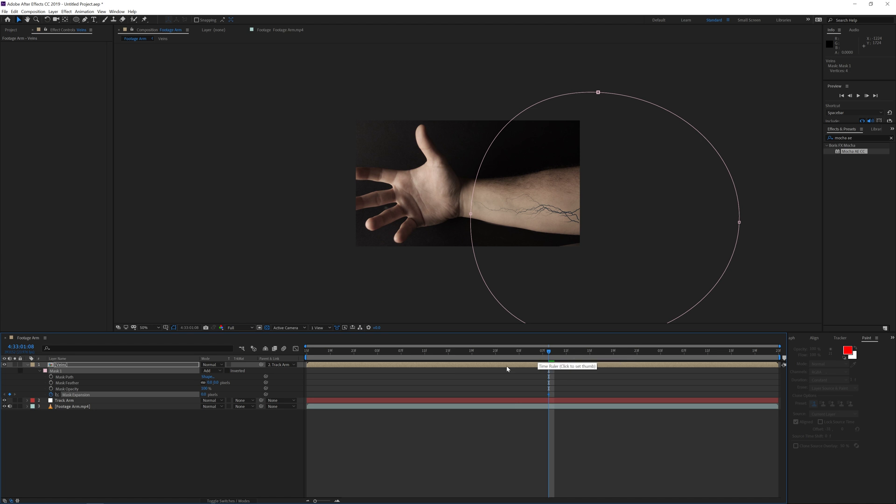
drag(548, 353, 306, 354)
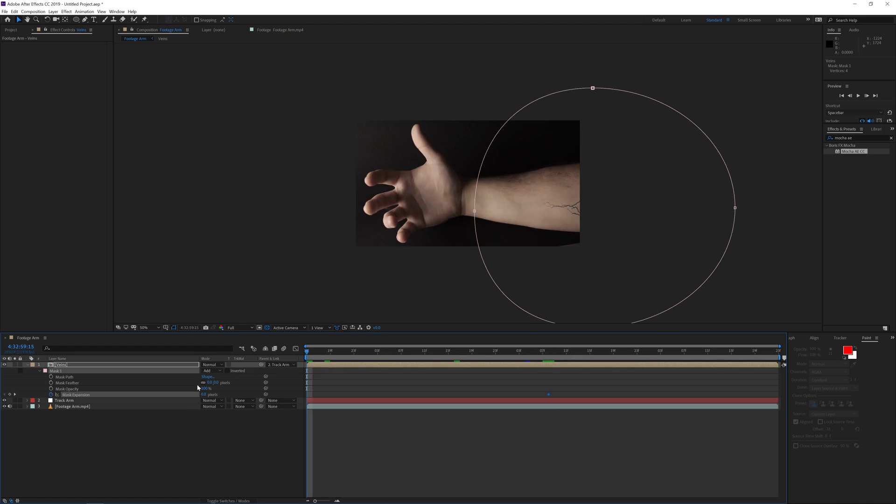
drag(204, 395, 197, 395)
drag(158, 402, 134, 404)
drag(207, 394, 187, 394)
drag(132, 400, 82, 403)
Soften the Veins mask with a wide feather and check the reveal up to 4:33:01:08.
drag(313, 356, 360, 356)
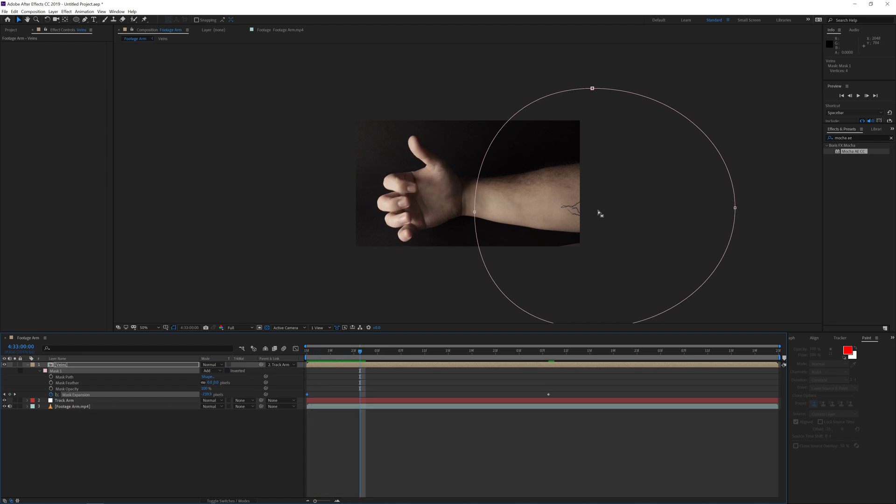
key(period)
drag(209, 382, 263, 379)
drag(346, 355, 550, 371)
Apply the CC Vector Blur effect to the Veins layer.
click(553, 366)
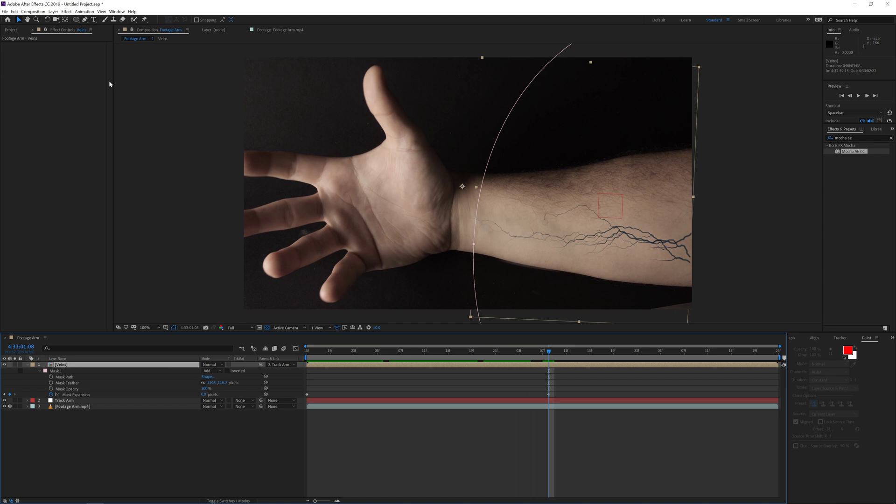
click(66, 12)
mouse_move(91, 58)
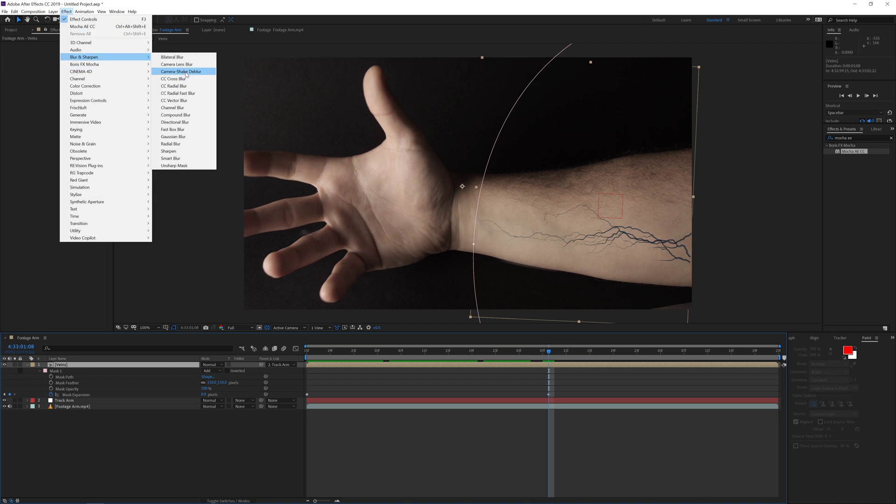
click(184, 101)
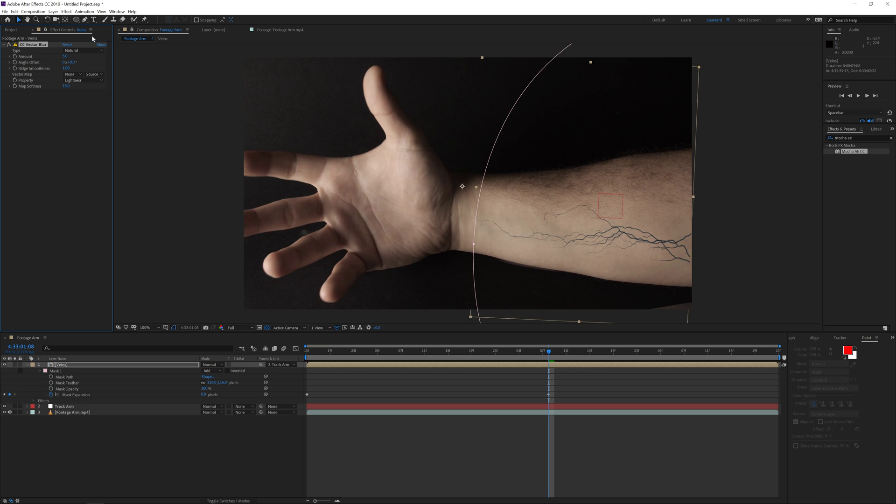
Add a Gaussian Blur effect to the Veins layer with a blurriness of 3.
click(67, 11)
mouse_move(86, 58)
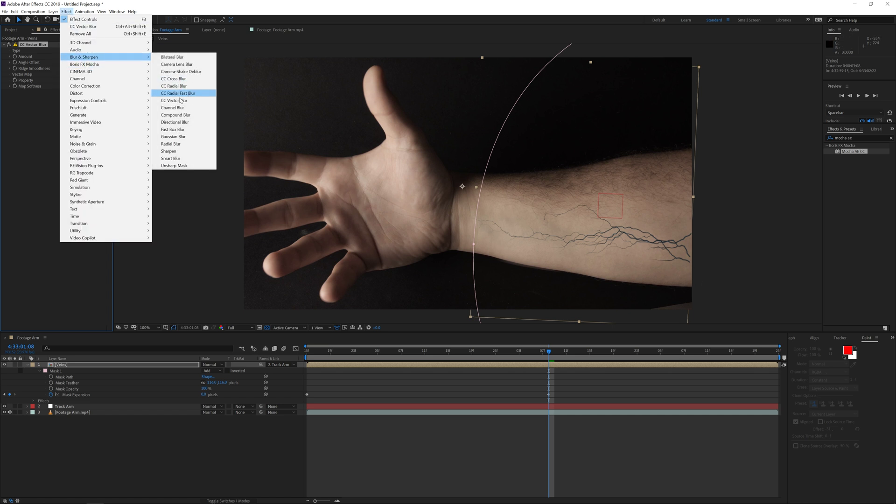
click(177, 136)
click(66, 97)
key(Return)
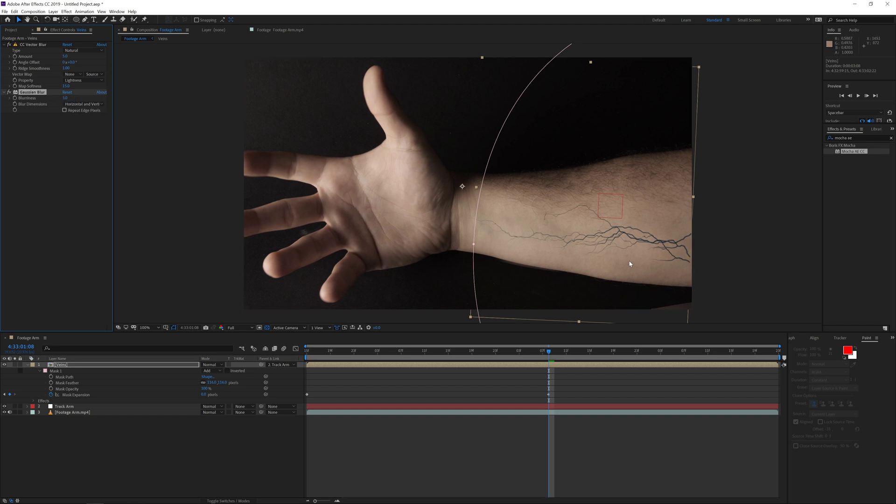
Set the opacity of the Veins layer to 75%.
click(163, 365)
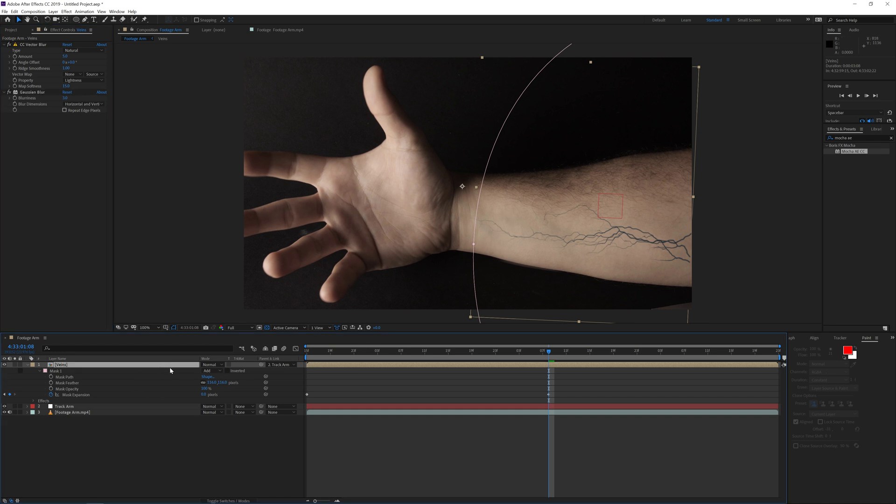
key(t)
click(204, 370)
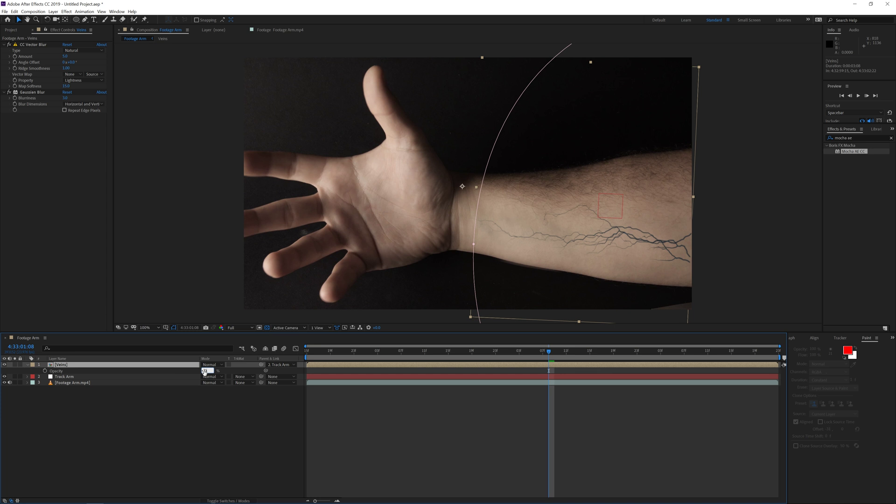
key(Return)
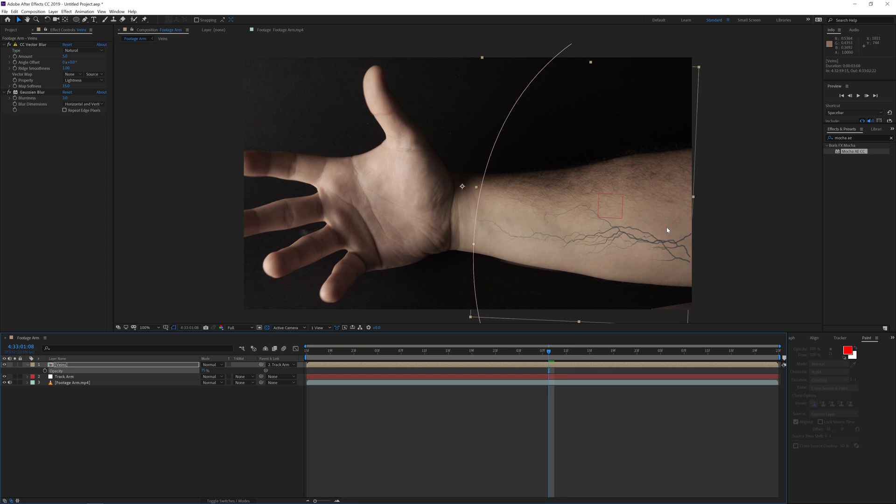
Duplicate the Veins layer, increasing the upper copy's Gaussian Blur to above 20 and raising the lower layer's opacity.
click(460, 368)
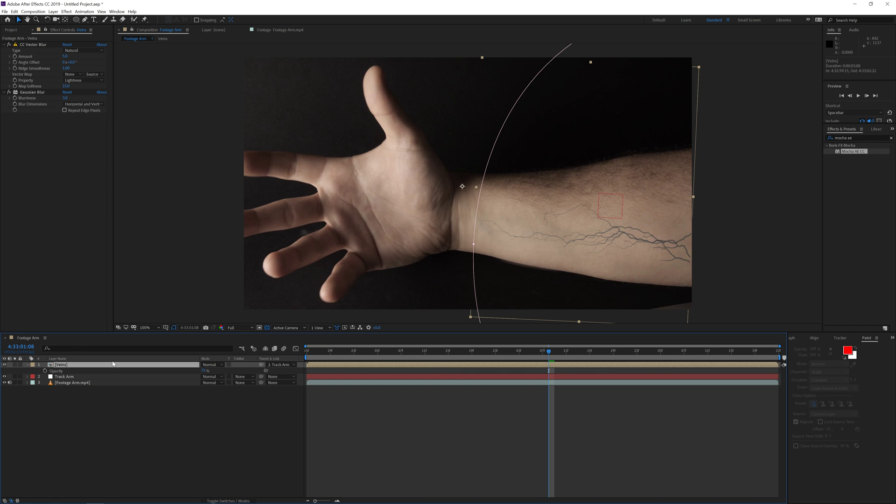
key(ctrl+d)
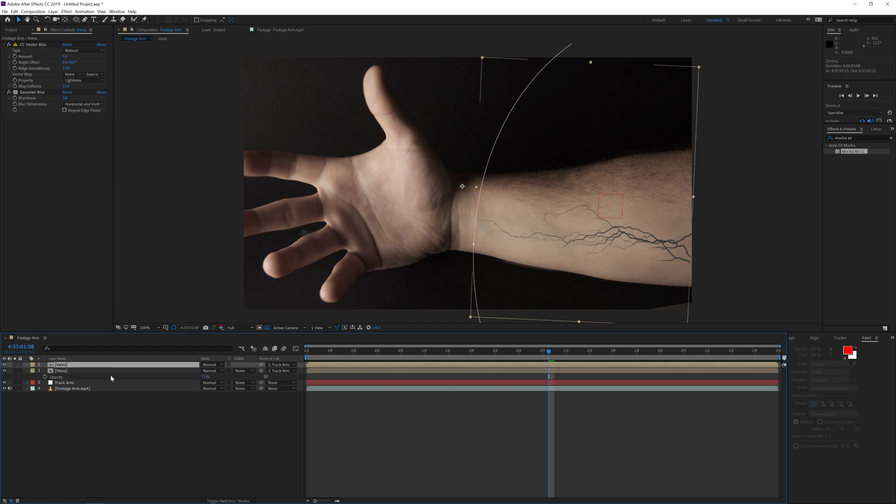
drag(64, 98, 56, 98)
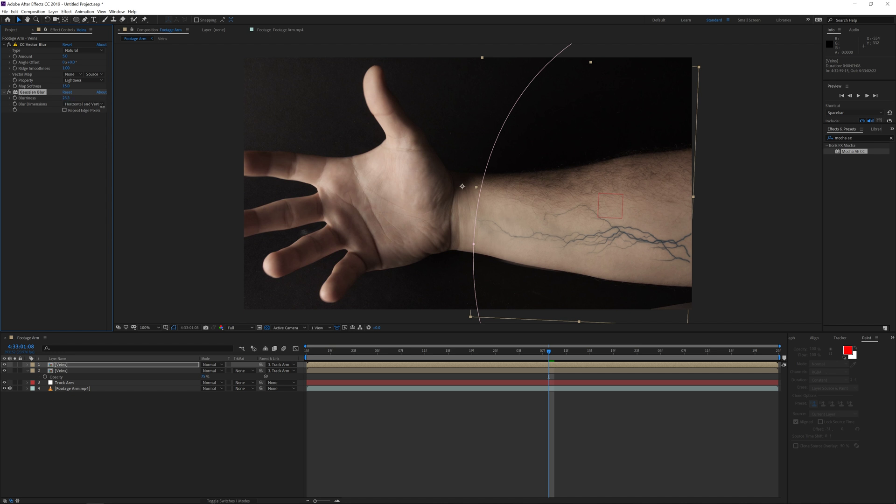
click(184, 371)
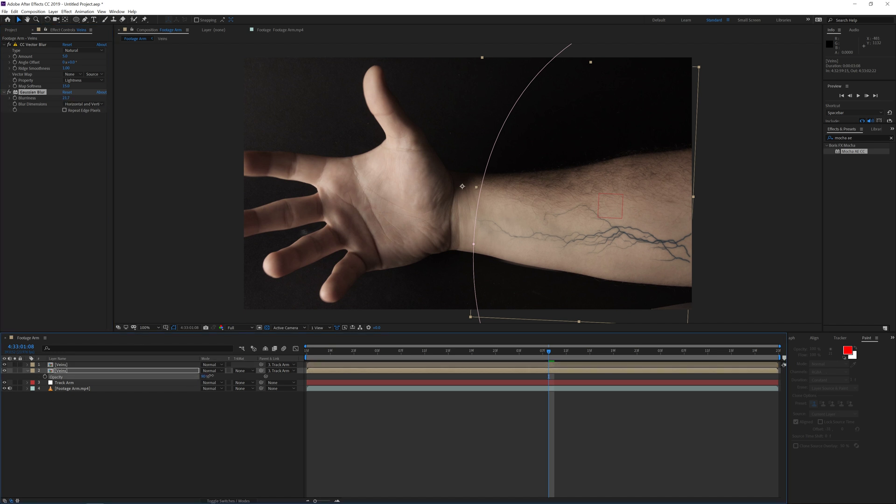
key(ctrl+d)
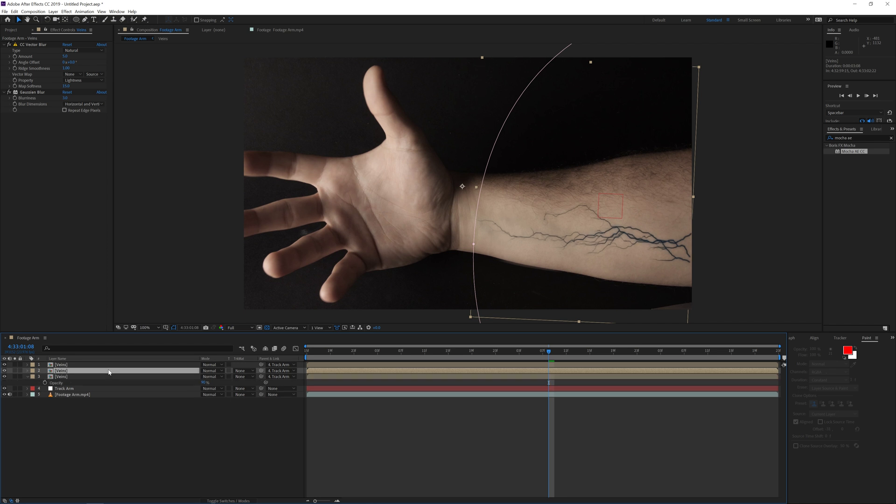
click(66, 98)
key(Delete)
Duplicate the topmost Veins layer twice, raising the Gaussian Blur blurriness to about 36 on the first copy and about 120 on the second.
click(68, 365)
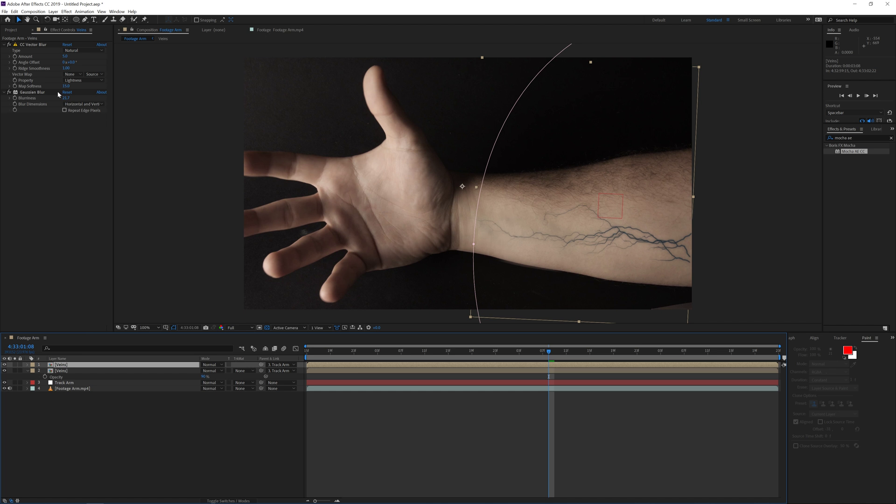
key(ctrl+d)
drag(66, 98, 92, 97)
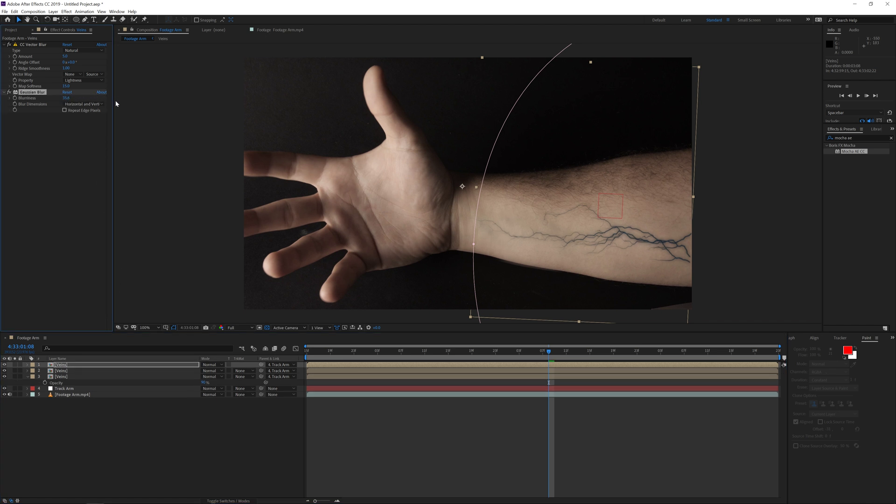
click(513, 367)
key(ctrl+d)
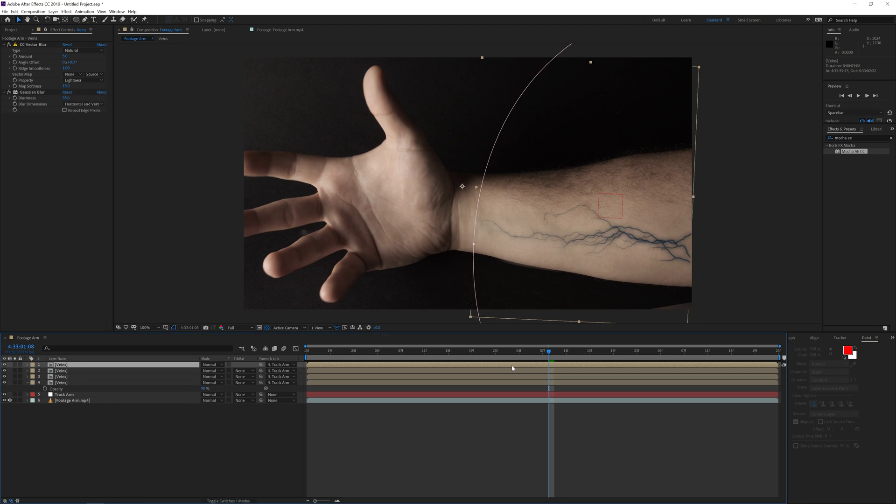
drag(71, 100, 123, 100)
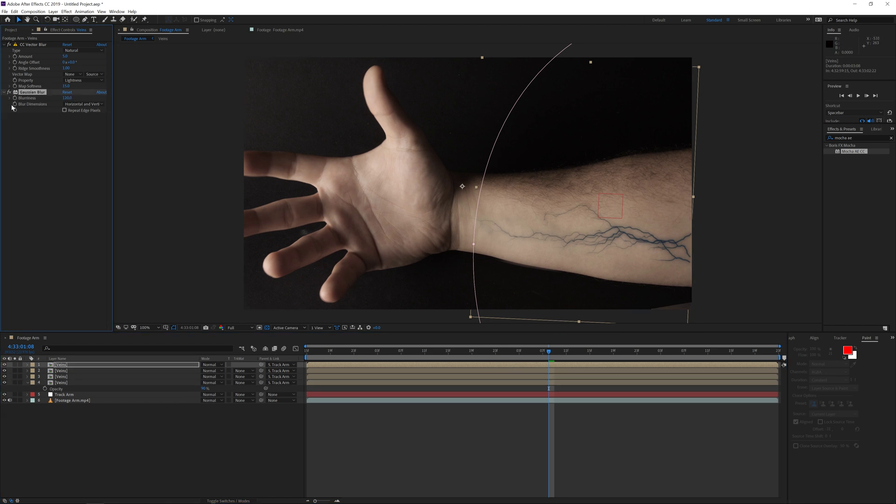
Raise the topmost Veins layer's Gaussian Blur blurriness to about 126 and compare the arm with the upper three Veins layers hidden and shown.
drag(68, 98, 88, 100)
scroll(639, 271, up, 1)
drag(651, 280, 480, 206)
key(v)
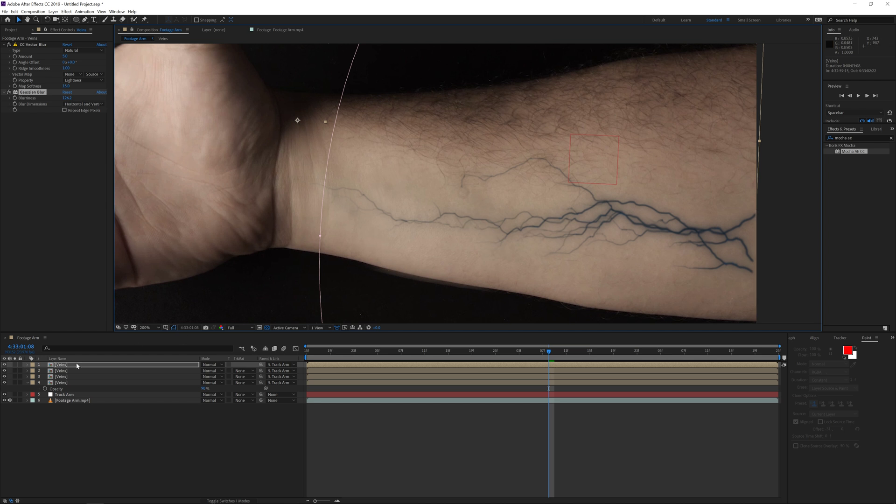
shift+click(68, 377)
click(4, 376)
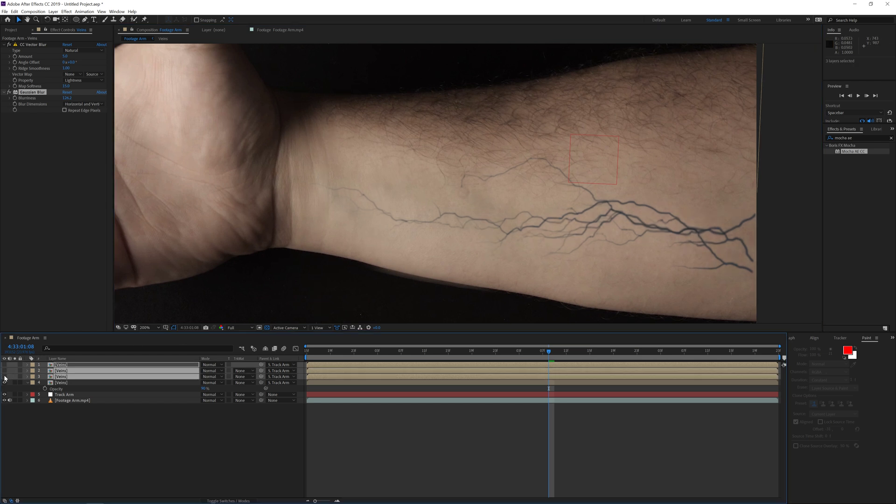
drag(5, 378, 4, 362)
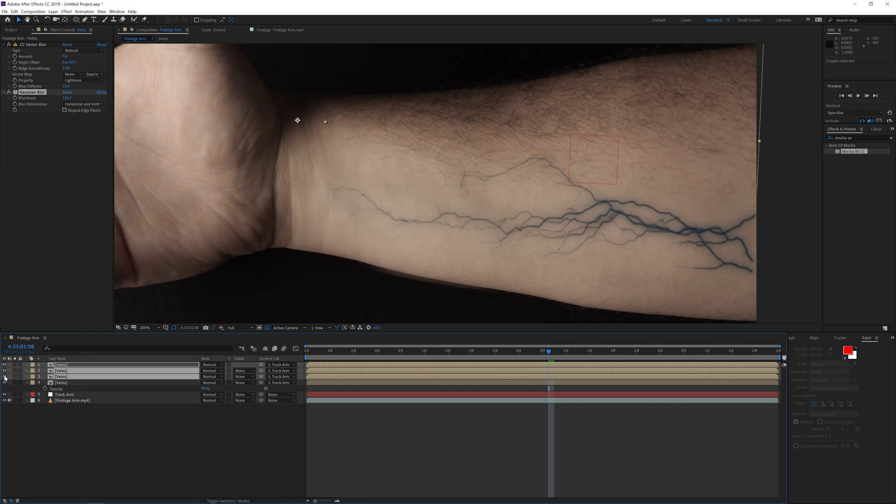
click(65, 418)
Set the topmost Veins layer's Gaussian Blur blurriness to 250.
click(93, 364)
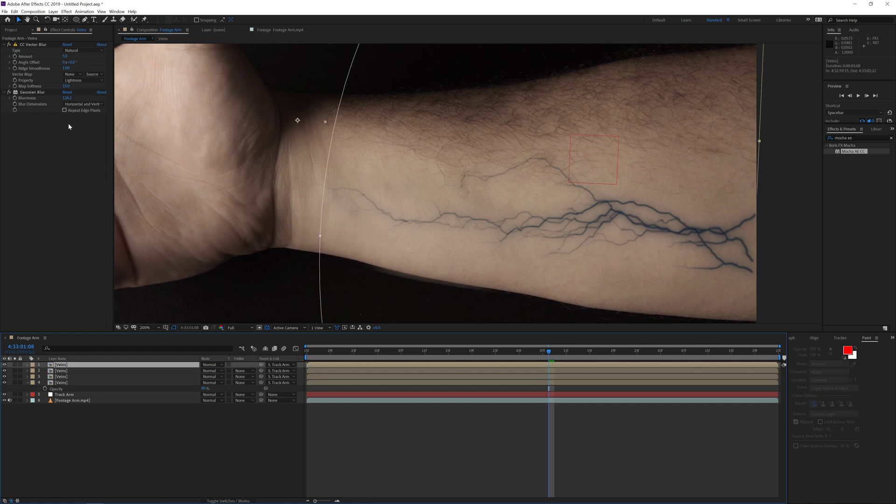
click(66, 98)
text(250)
key(Return)
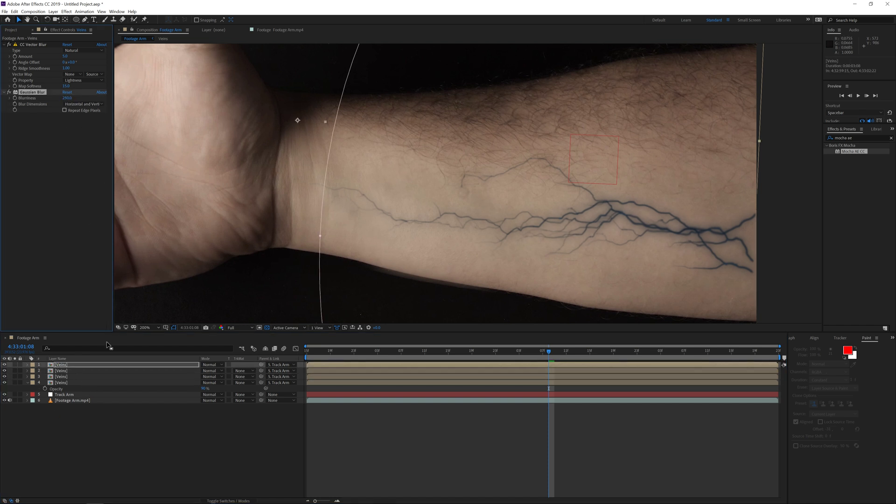
Set the Gaussian Blur blurriness to 50 on the second Veins layer and 35 on the third.
key(ctrl+Down)
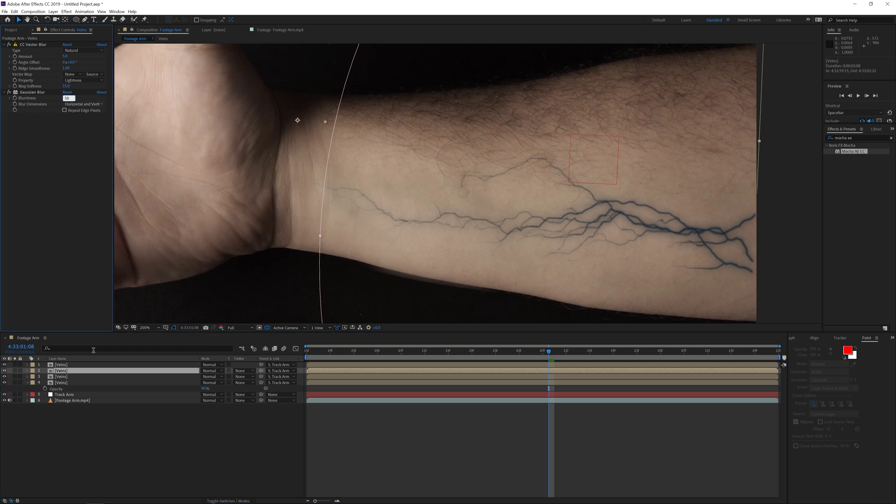
click(73, 376)
click(66, 98)
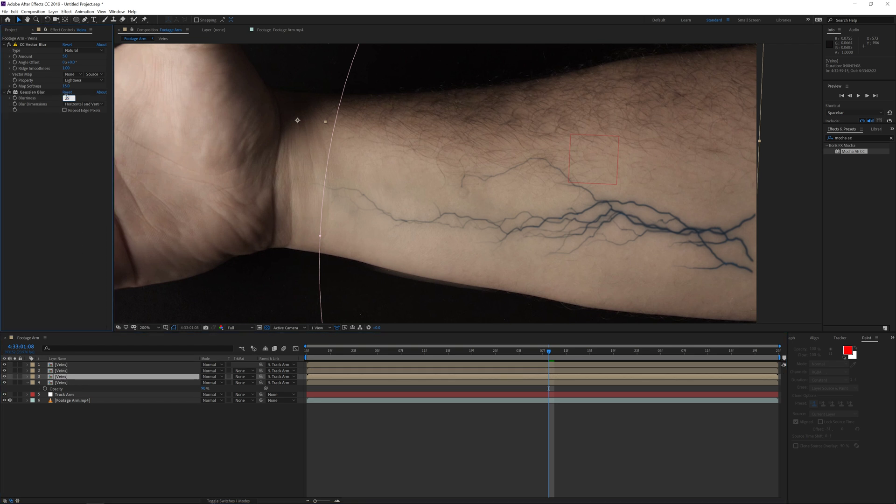
text(35)
key(Return)
click(228, 437)
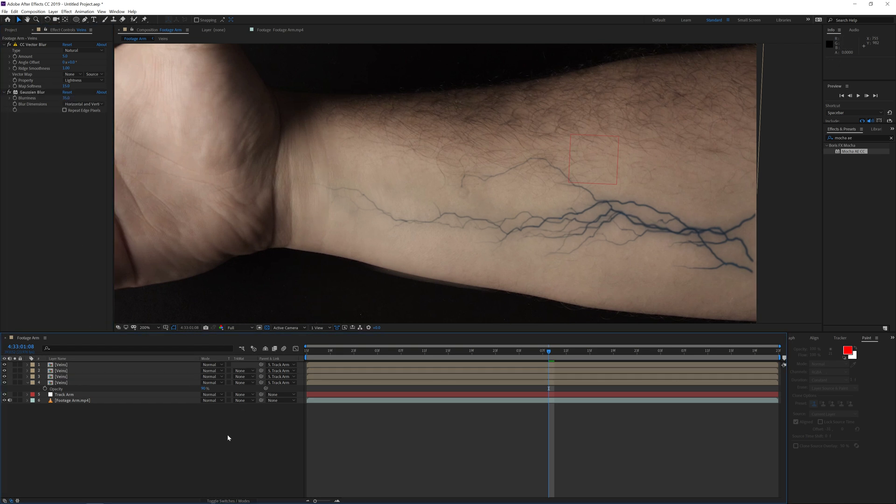
Compare the arm with the three blurred Veins copies hidden and shown, and preview the vein animation.
click(77, 377)
shift+click(69, 364)
click(4, 364)
click(4, 364)
click(5, 364)
click(4, 365)
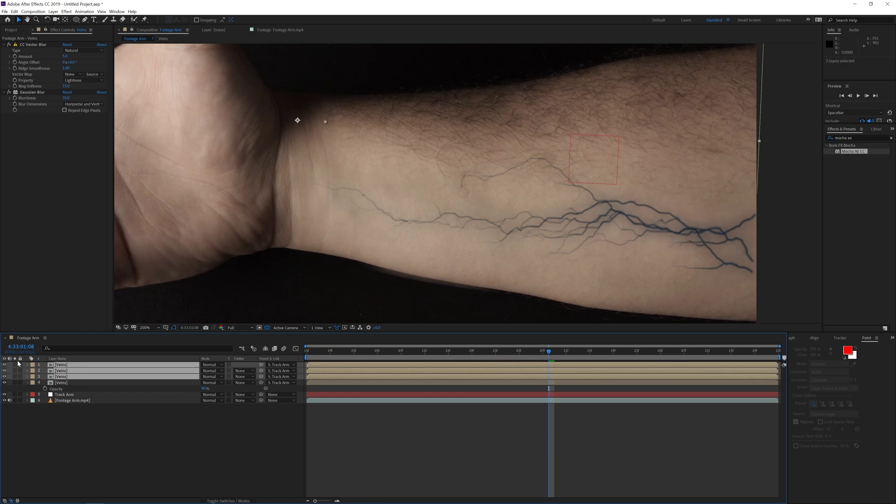
key(comma)
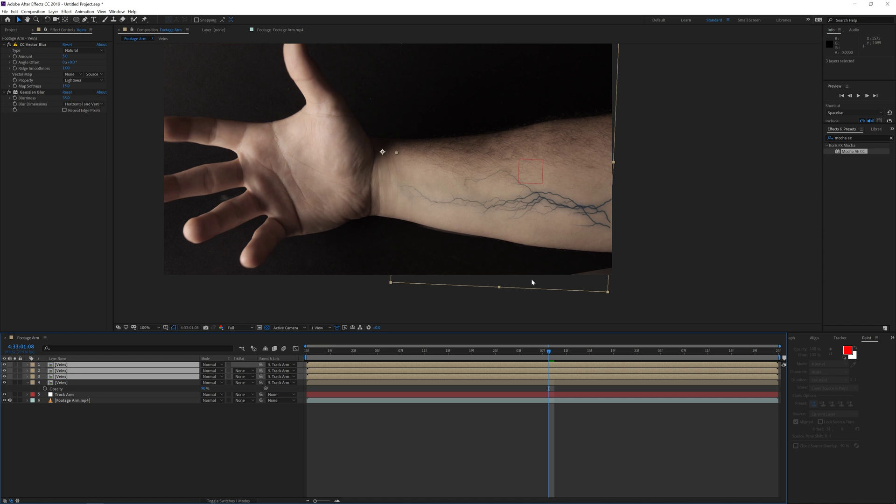
key(space)
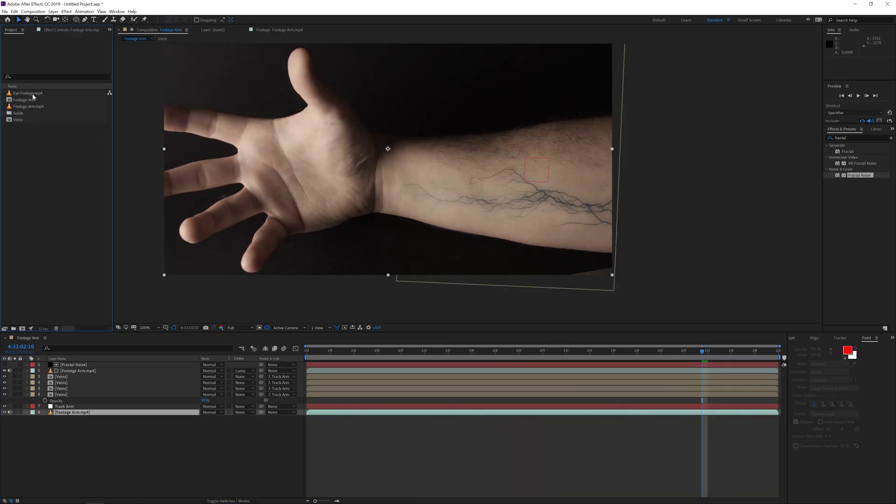
Create a composition from Eye Footage.mp4 and move its work area start to 4:33:17:13.
drag(32, 95, 22, 328)
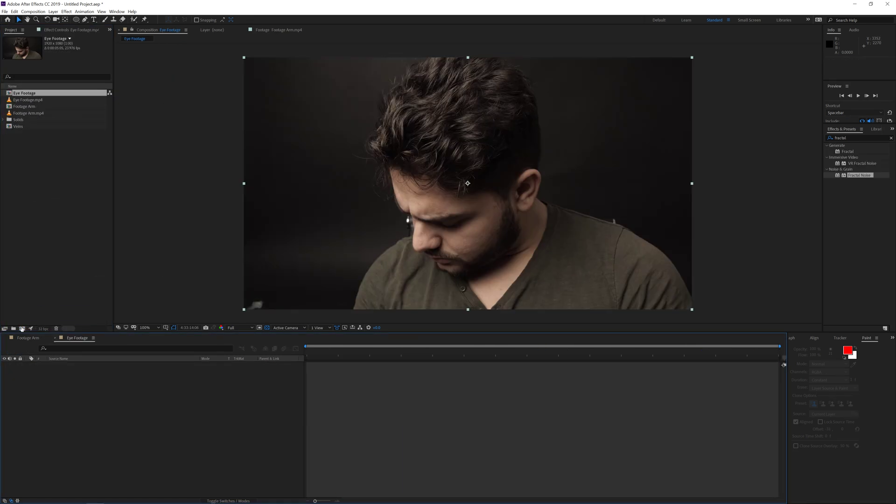
click(517, 351)
drag(525, 353, 728, 353)
key(b)
Duplicate the Eye Footage.mp4 layer and add a Tint effect to the upper copy.
scroll(471, 176, up, 1)
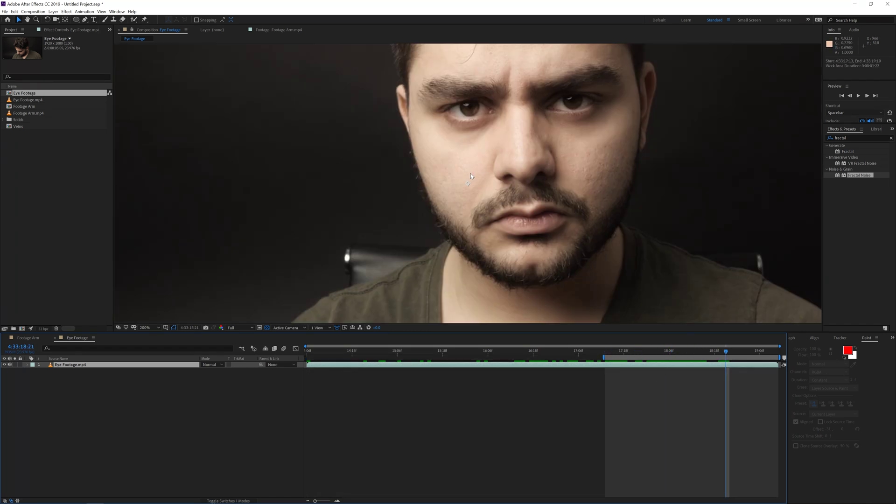
scroll(472, 130, up, 2)
key(h)
drag(472, 131, 406, 208)
key(v)
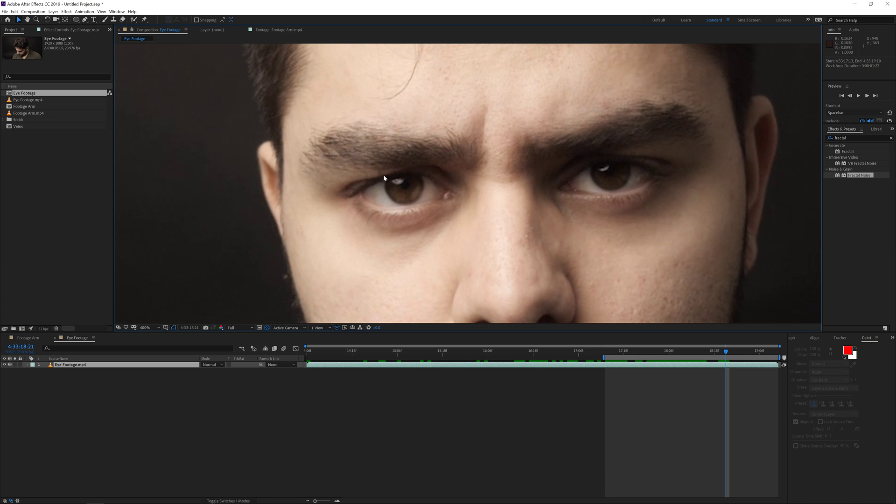
click(404, 364)
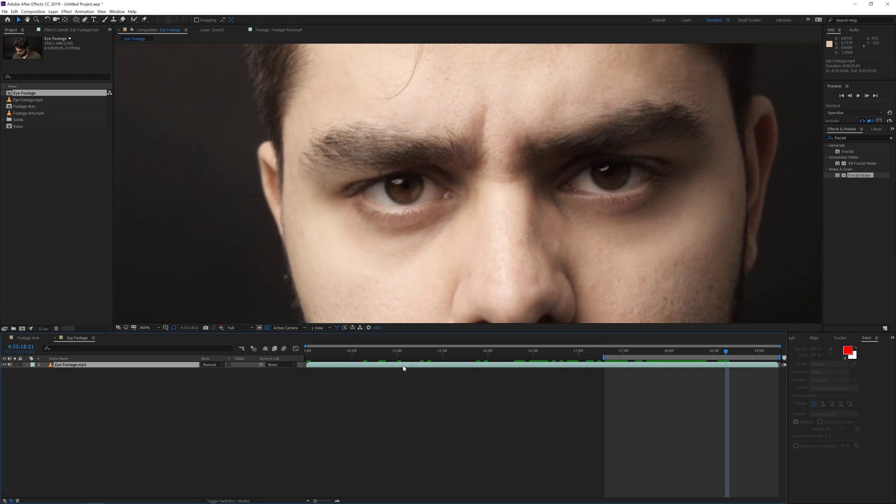
key(ctrl+d)
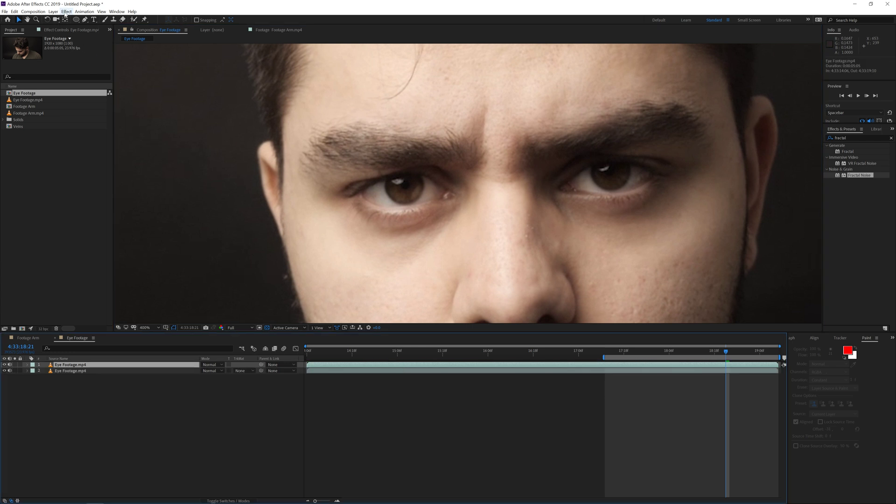
click(66, 11)
mouse_move(93, 86)
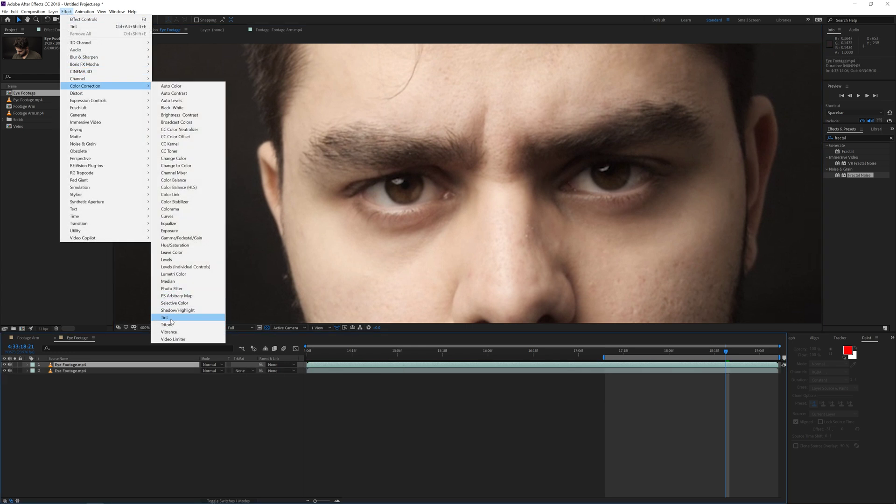
click(165, 318)
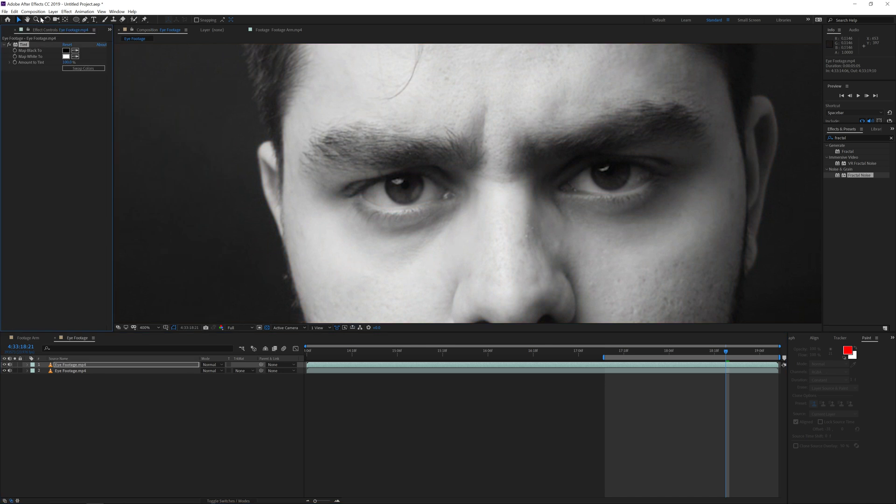
Add a Levels effect to the tinted copy, with Input Black at about 0.2 and Input White at about 0.54, for harsh contrast.
click(67, 11)
mouse_move(94, 89)
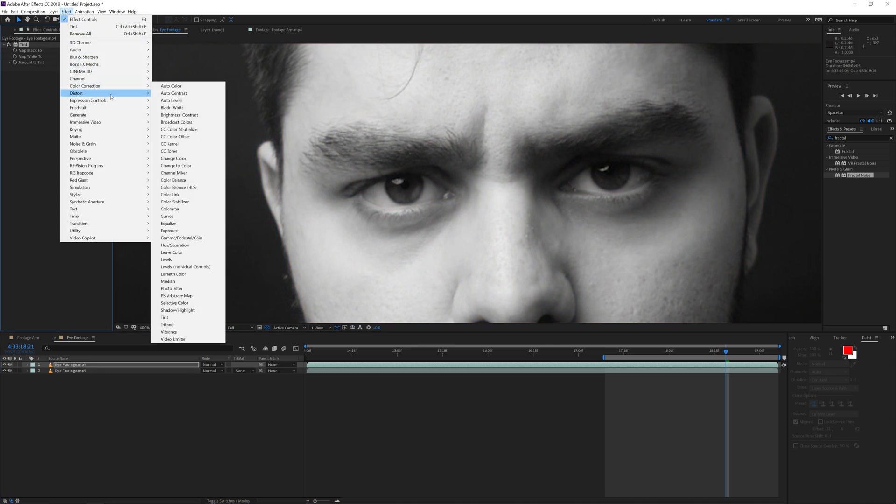
click(166, 260)
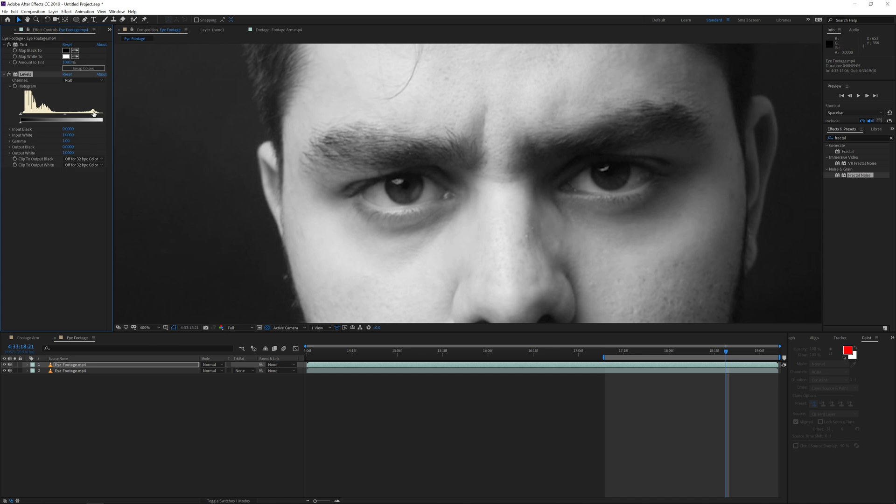
drag(108, 117, 39, 120)
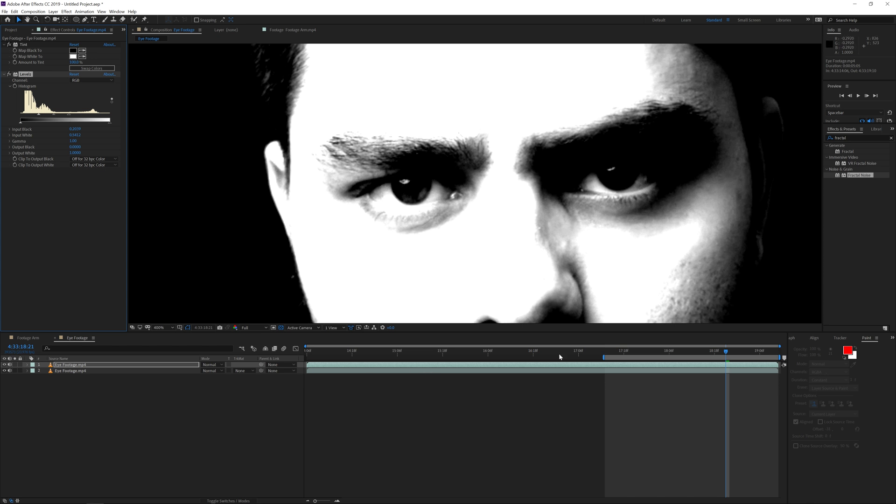
Start the work area at 4:33:18:00 and preview the high-contrast eye footage.
mouse_move(643, 353)
mouse_down()
mouse_move(632, 354)
mouse_move(654, 352)
mouse_move(647, 353)
mouse_up()
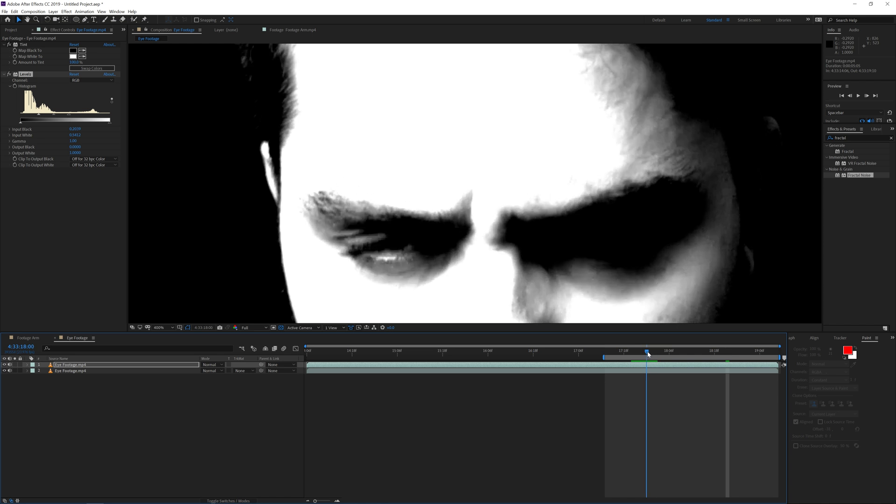
key(b)
key(space)
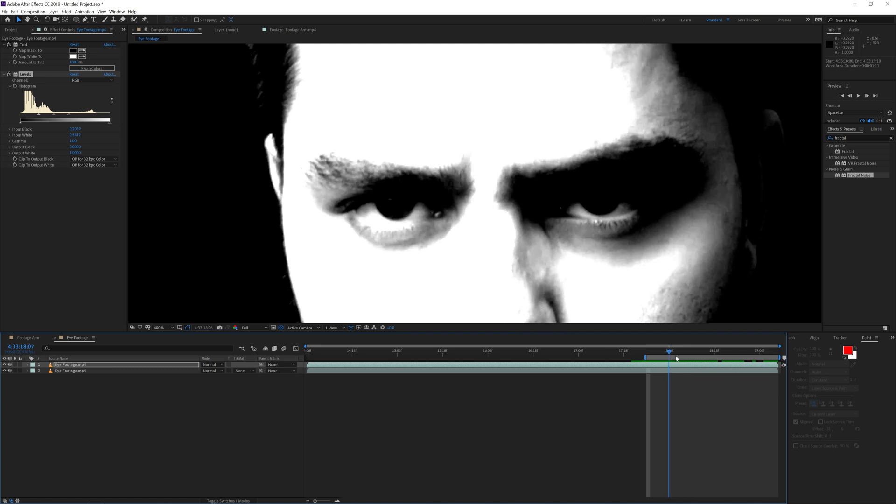
key(space)
Apply the Mocha AE CC effect to the upper Eye Footage.mp4 layer and launch Mocha.
click(690, 366)
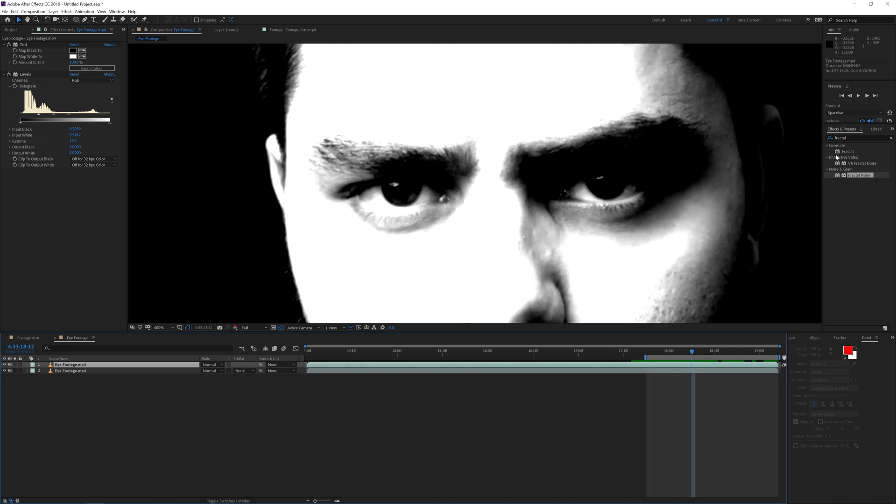
click(854, 137)
text(mocha)
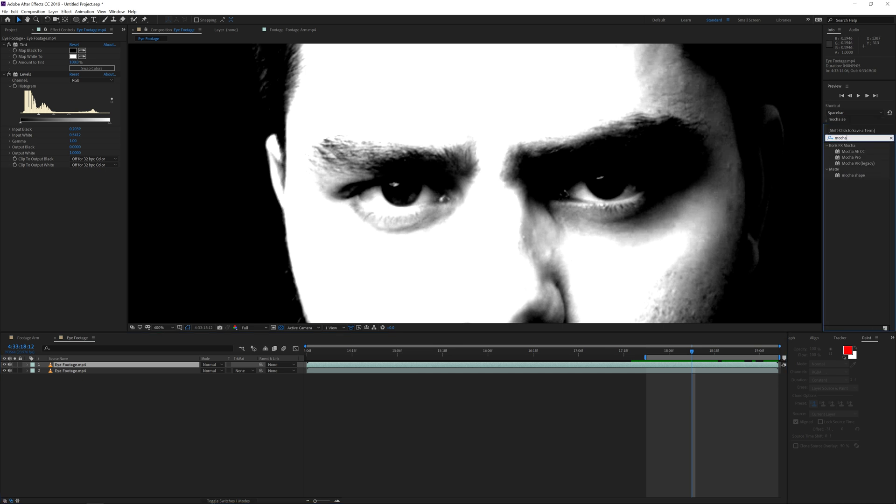
text( ae)
drag(853, 151, 684, 367)
click(56, 188)
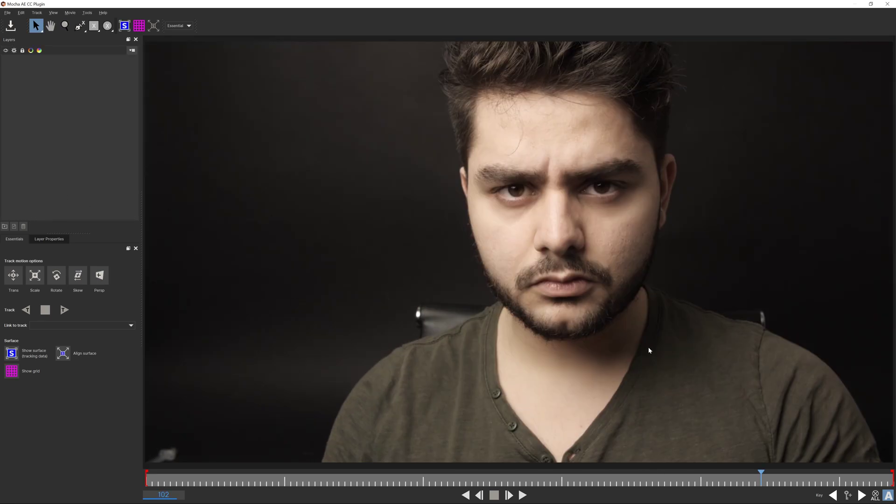
Draw a closed X-spline around the iris of the man's right eye at frame 102.
key(z)
drag(524, 214, 491, 168)
key(x)
click(79, 26)
click(461, 203)
click(458, 211)
click(461, 220)
click(475, 225)
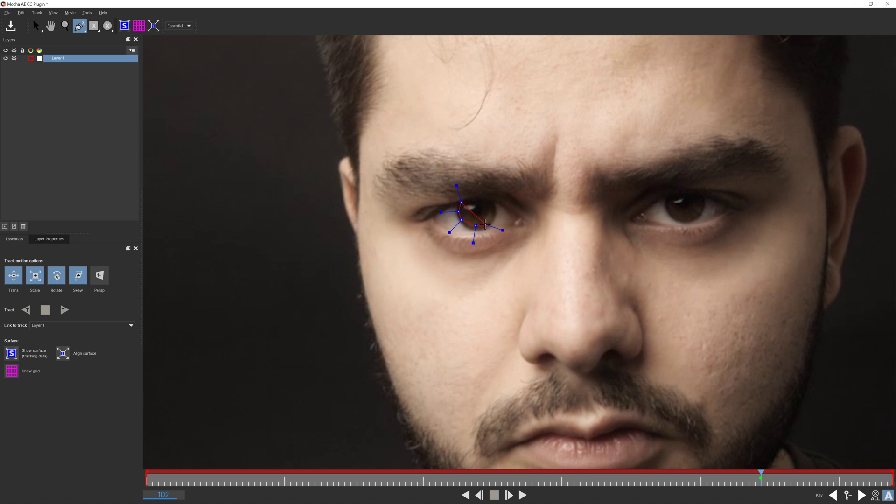
click(484, 226)
click(492, 223)
click(495, 214)
click(492, 204)
right_click(481, 196)
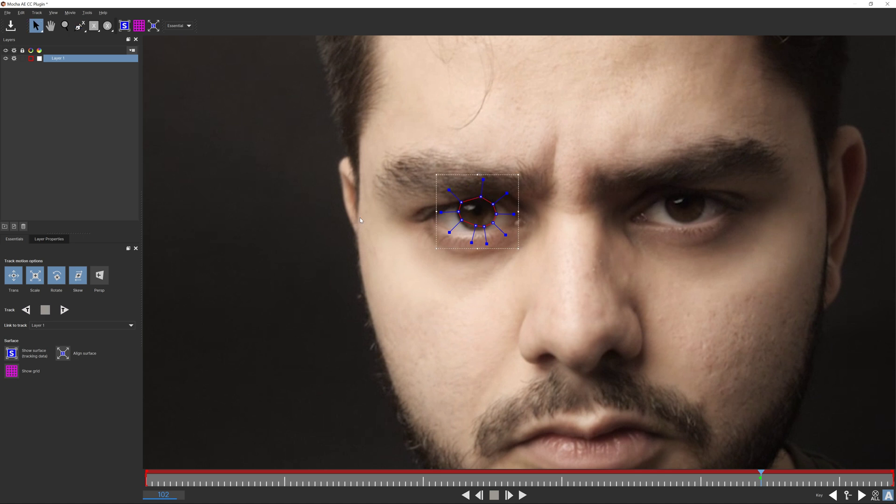
Track the right iris spline forward from frame 102, and backward from frame 102 to frame 86.
click(64, 309)
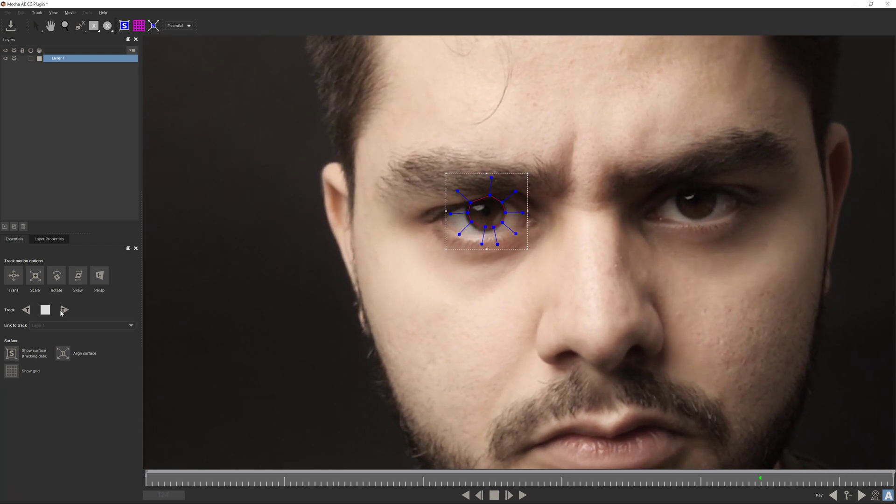
click(761, 477)
click(26, 310)
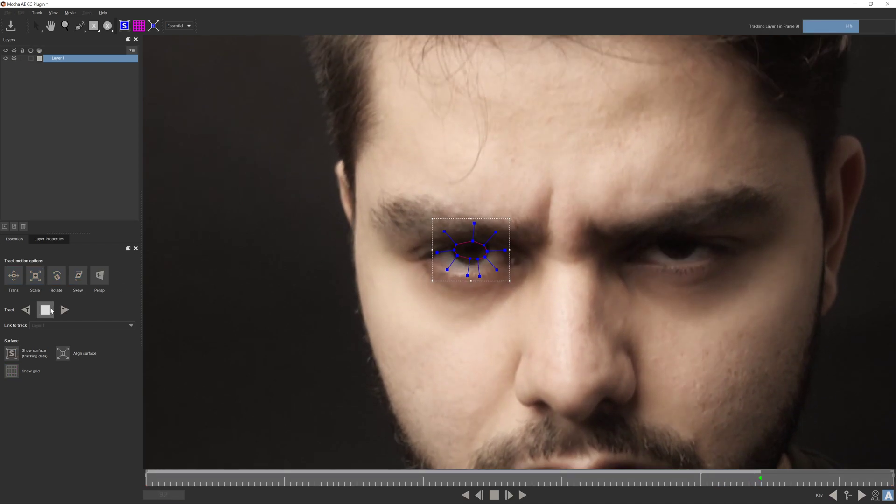
click(44, 310)
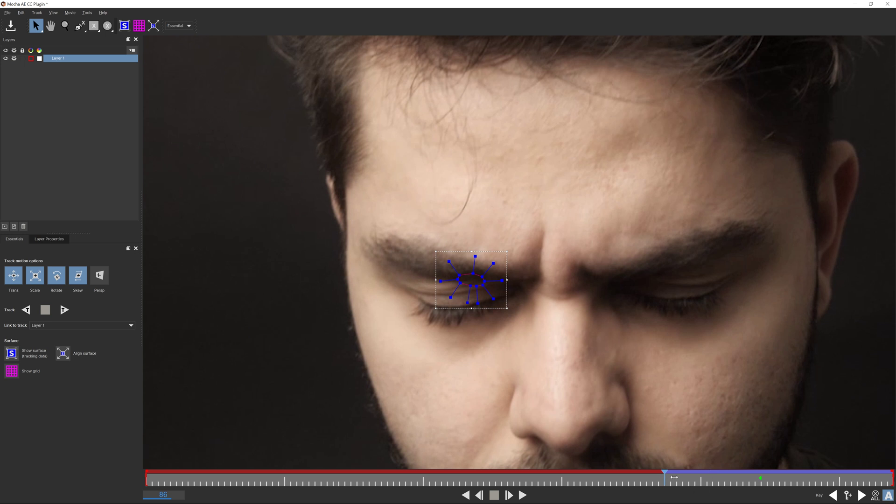
Return to frame 102 and draw a second closed X-spline around the iris of the man's left eye.
drag(673, 476, 759, 477)
click(79, 25)
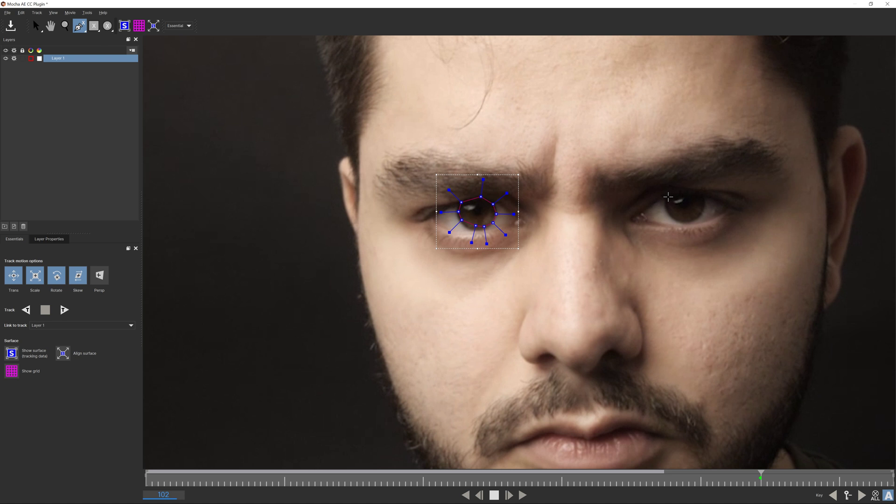
click(669, 198)
click(669, 210)
click(687, 221)
click(698, 215)
click(703, 210)
click(701, 199)
click(689, 194)
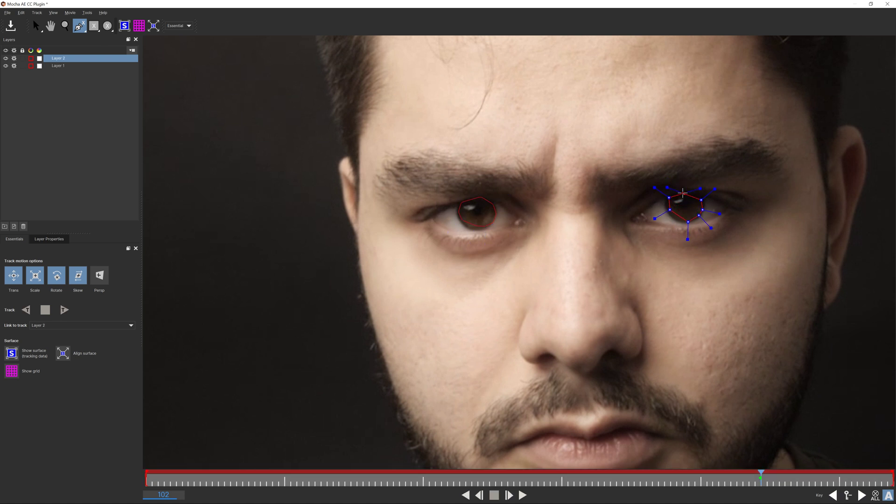
key(s)
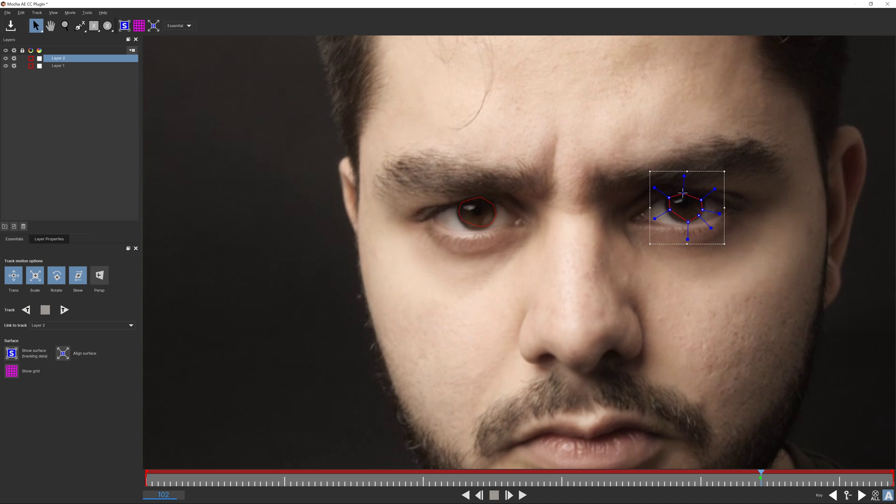
Track the left iris spline forward from frame 102 to frame 124, and backward from frame 102 to frame 91.
click(70, 310)
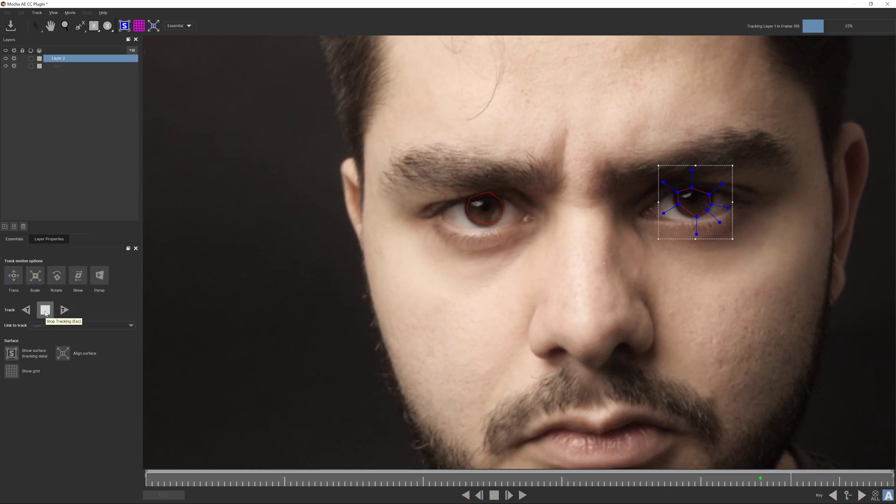
click(46, 311)
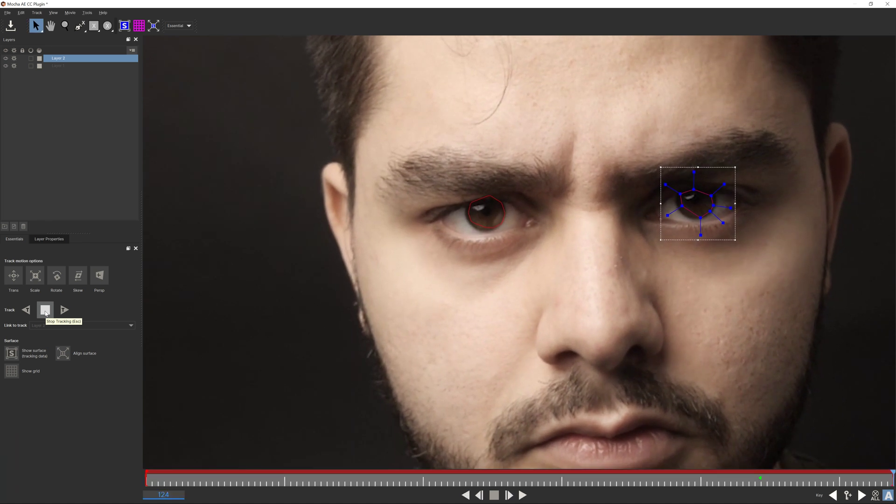
click(761, 475)
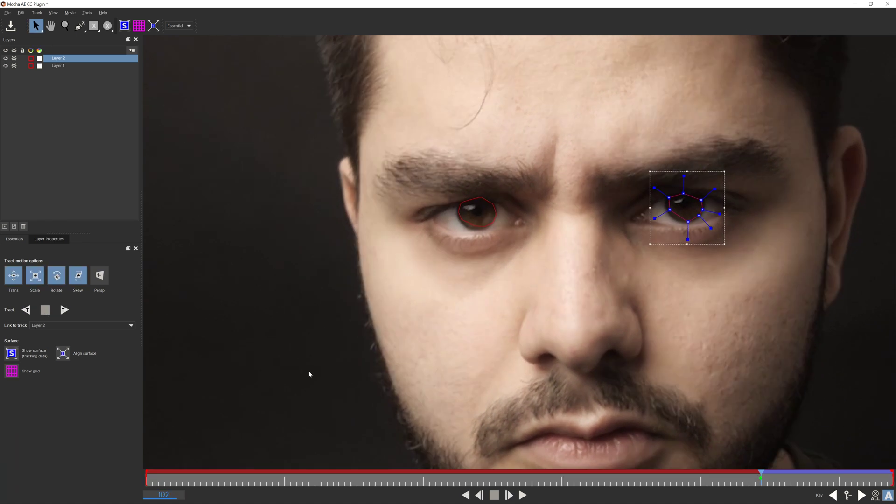
click(26, 309)
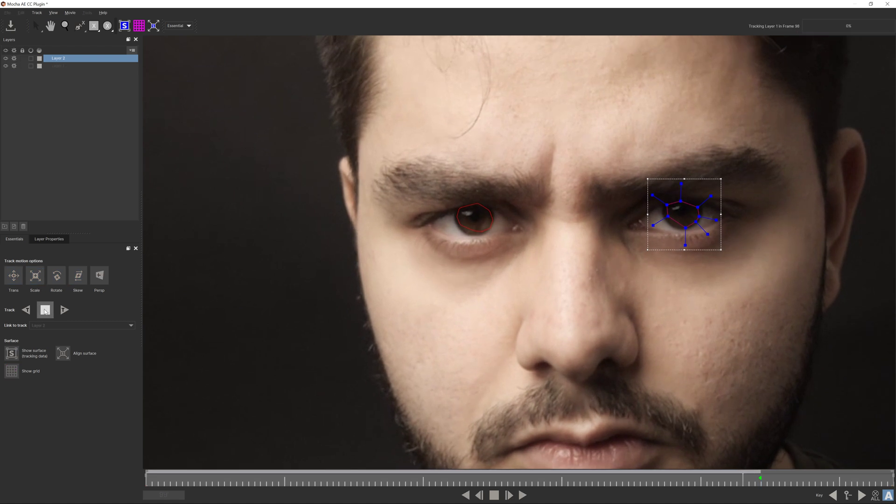
click(45, 310)
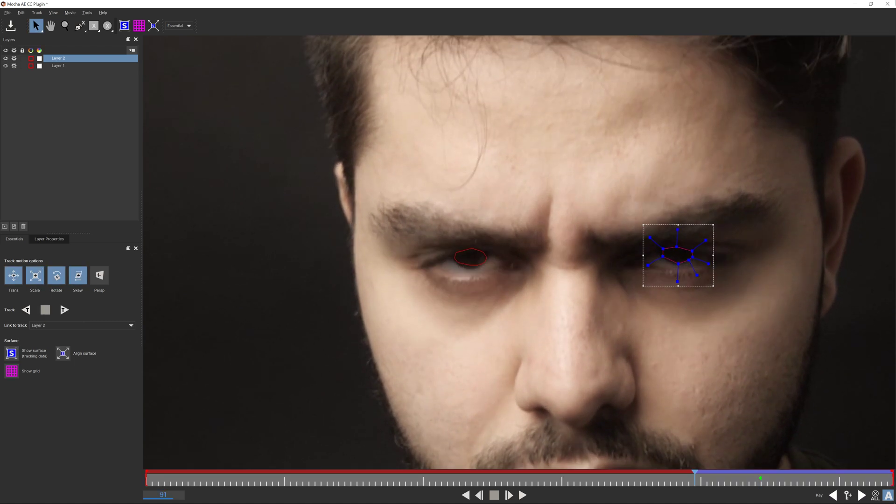
Close Mocha, saving the tracked splines, and create After Effects masks from them on the upper Eye Footage.mp4 layer.
click(887, 5)
click(558, 275)
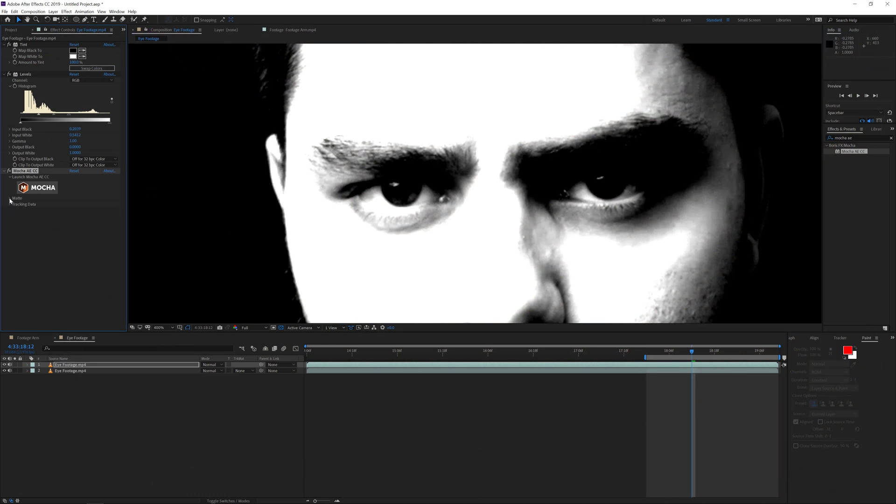
click(9, 199)
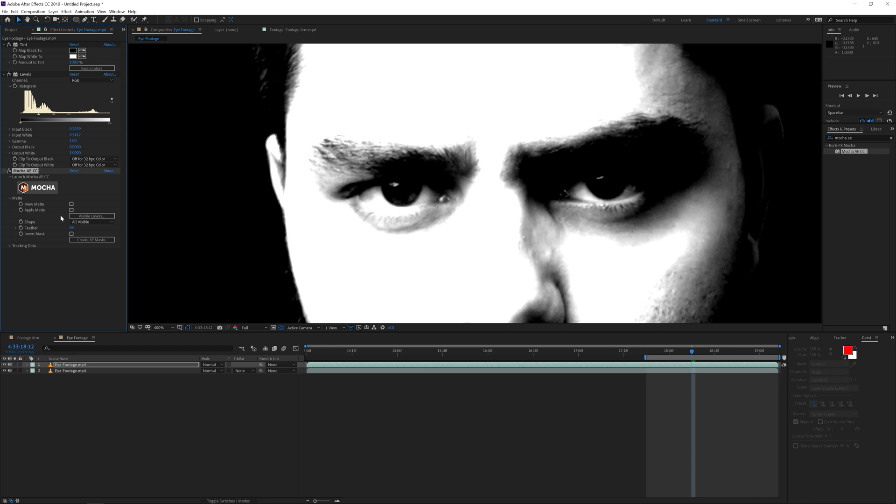
click(91, 239)
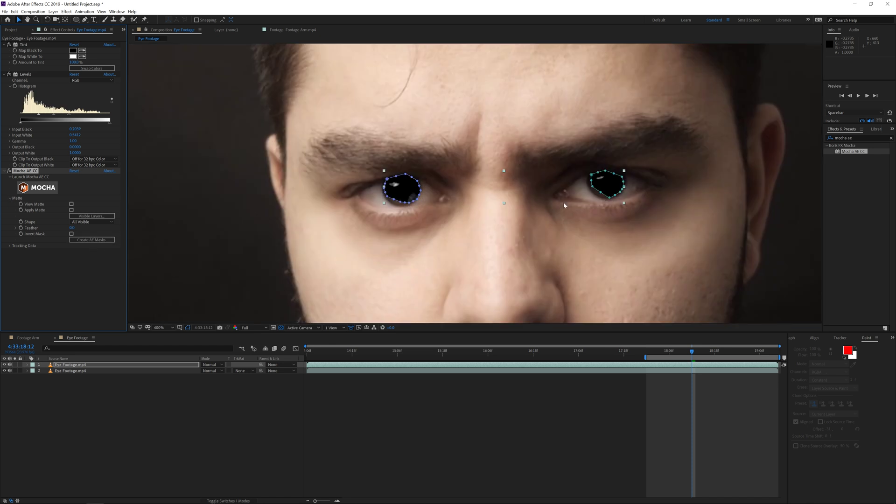
Trim the start of the upper Eye Footage.mp4 layer to just after the work area's start and scrub through the masked irises.
drag(691, 353, 654, 353)
drag(306, 365, 726, 353)
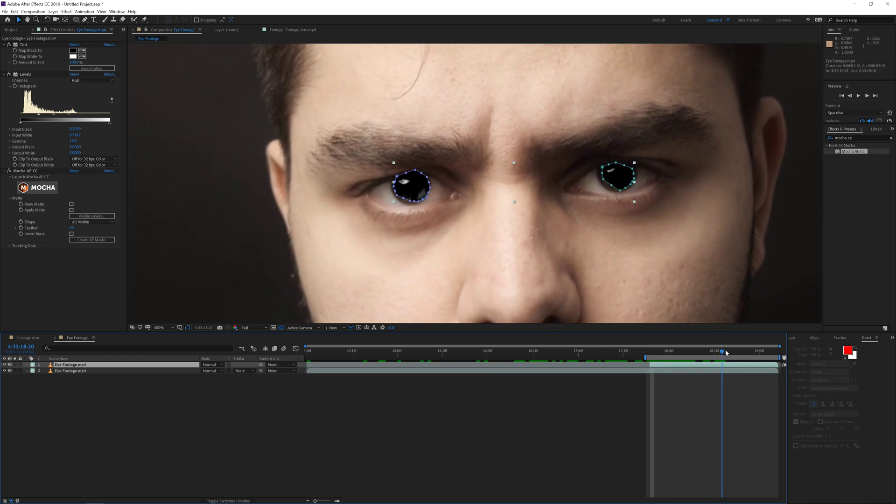
click(597, 402)
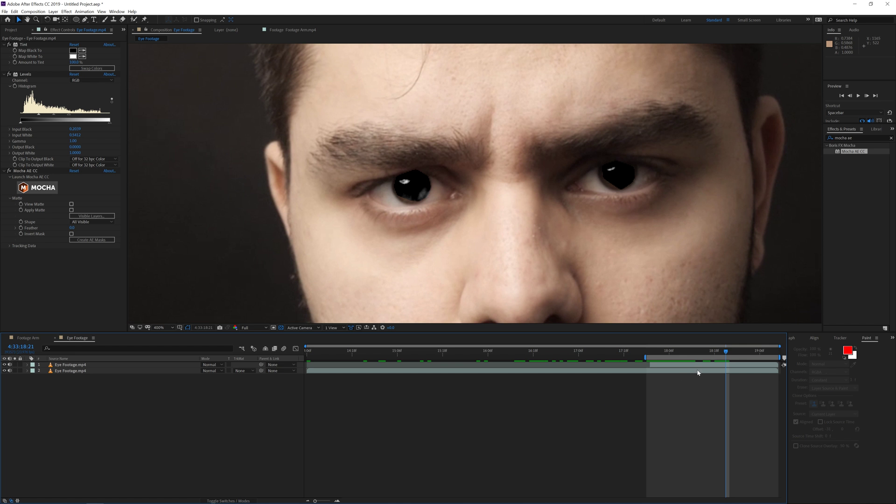
Create a black solid named Black Solid 1 above the footage, sampling its color from the darkened iris, and hide it.
right_click(75, 360)
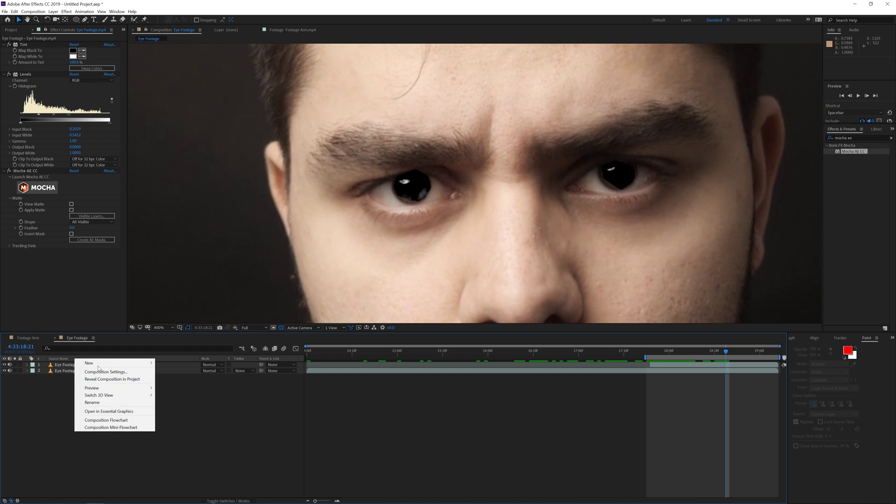
mouse_move(139, 363)
click(180, 381)
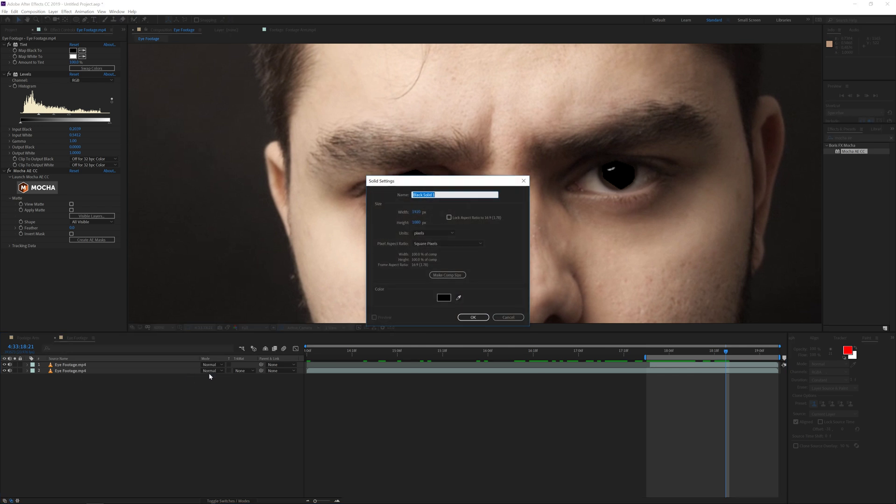
click(457, 297)
click(620, 177)
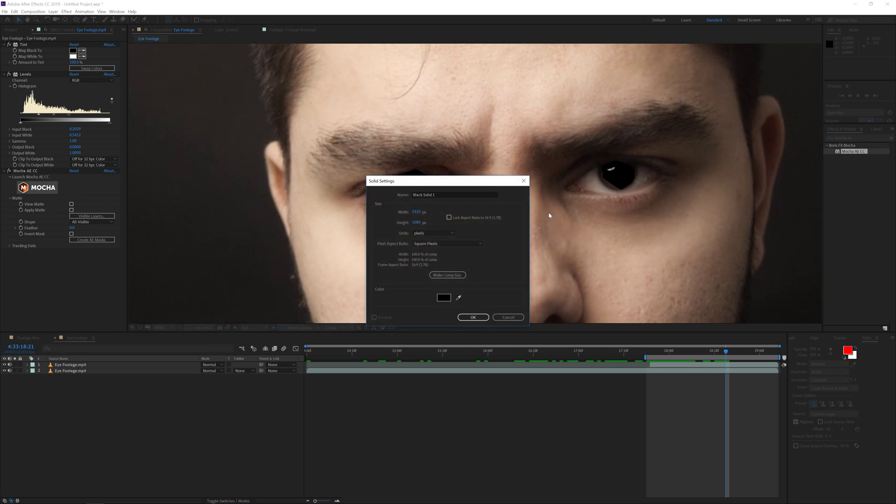
click(444, 298)
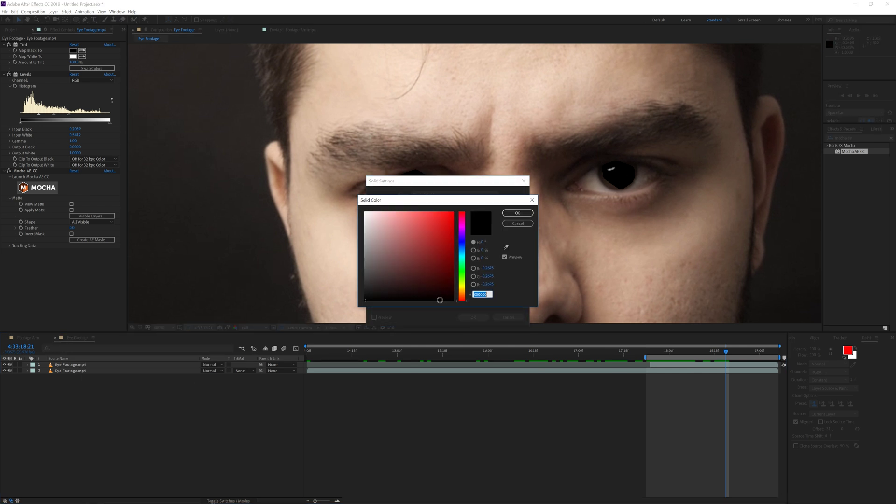
click(518, 212)
click(472, 317)
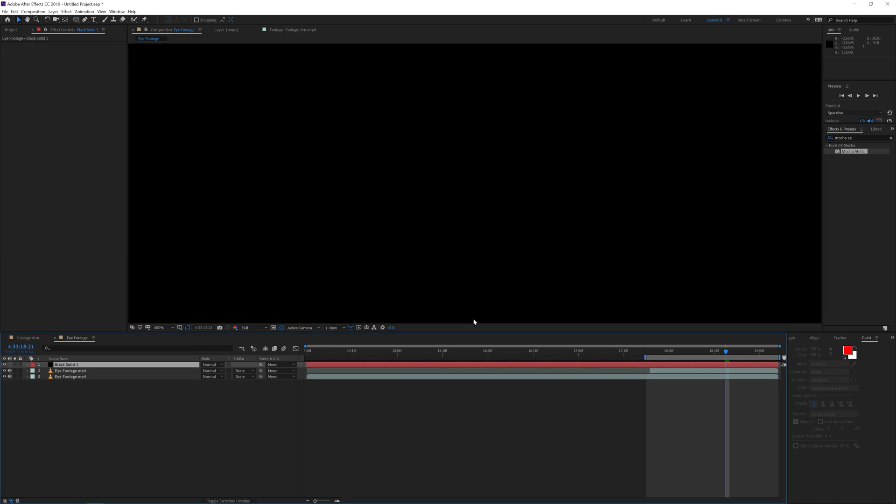
click(5, 365)
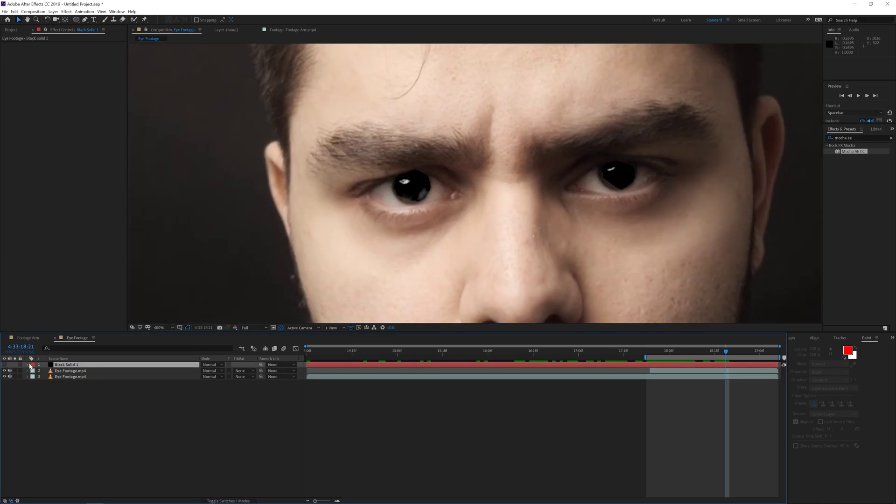
Apply the Mocha AE CC effect to the lower Eye Footage.mp4 layer and launch Mocha.
click(94, 377)
drag(860, 148, 705, 376)
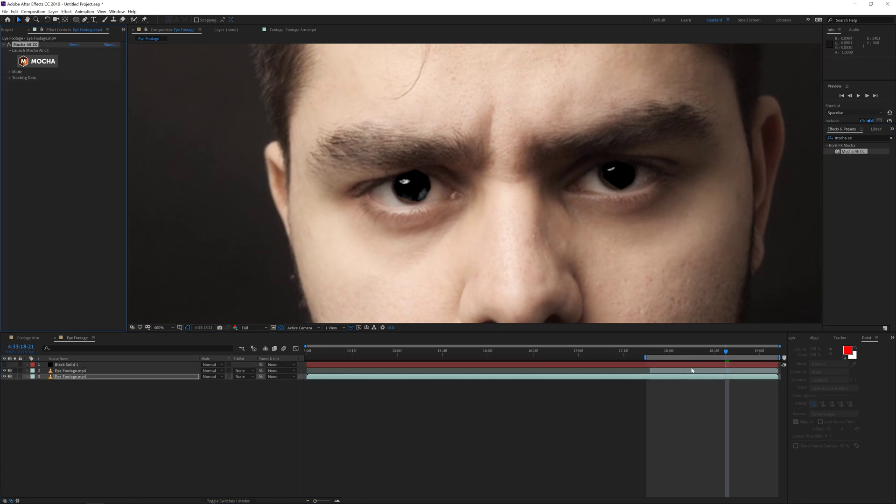
click(48, 64)
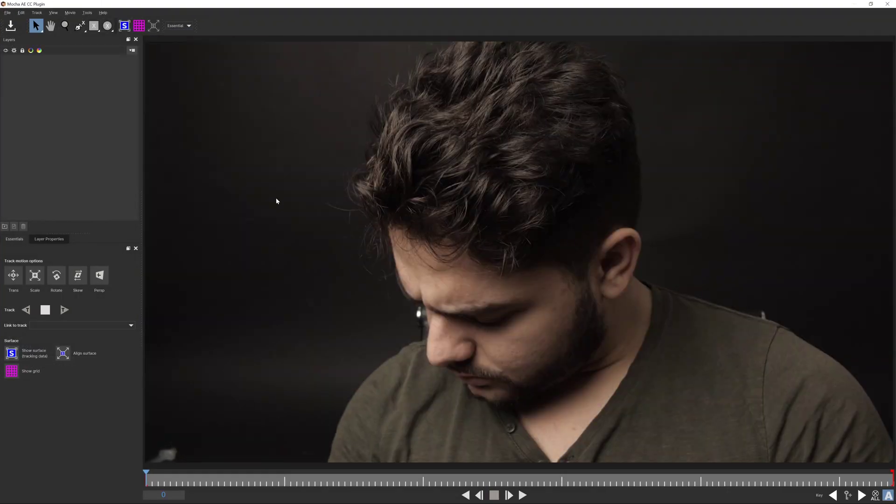
Draw a closed X-spline along the eyelids around the man's whole right eye at frame 111.
key(z)
drag(497, 203, 548, 38)
drag(532, 160, 569, 164)
key(x)
key(q)
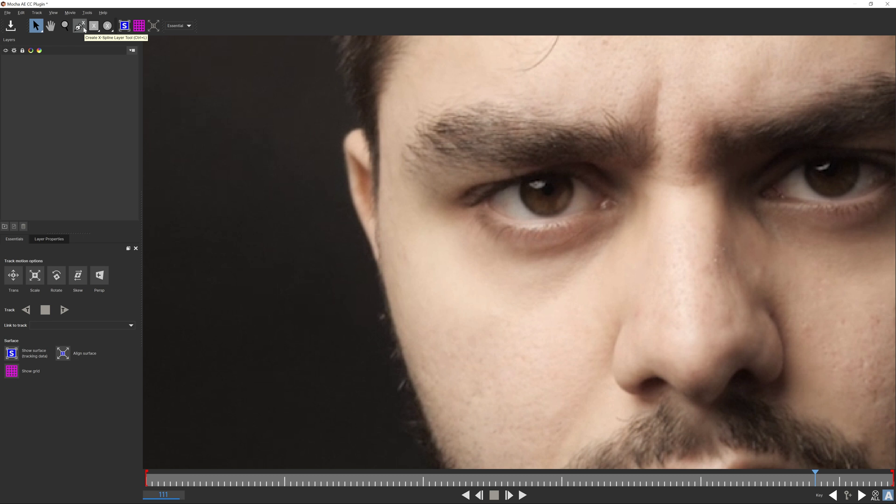
click(80, 28)
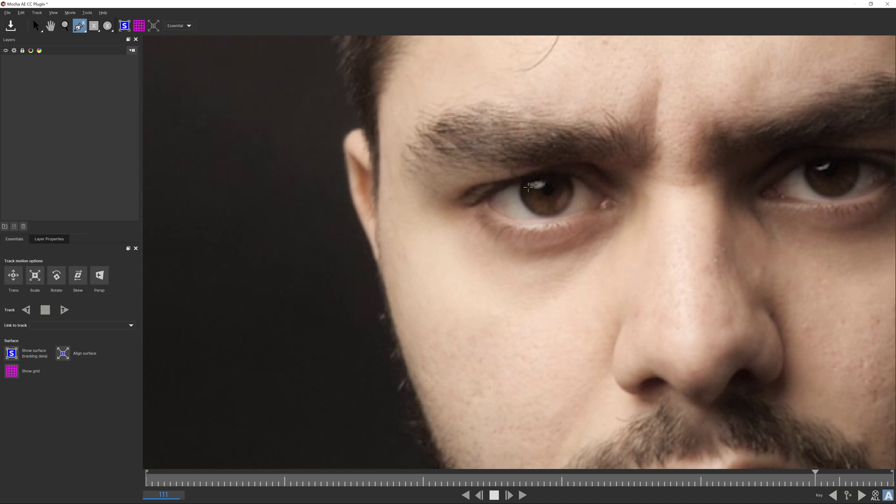
click(538, 180)
key(ctrl+z)
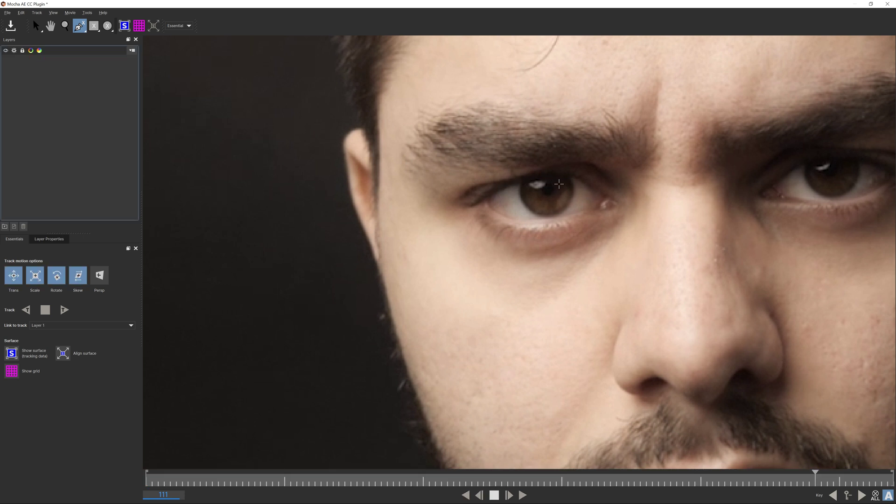
click(541, 179)
click(559, 175)
click(494, 189)
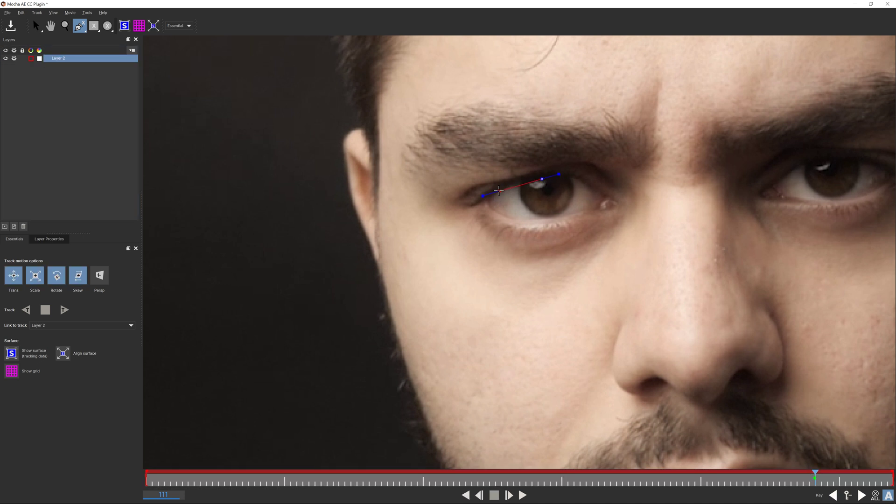
drag(491, 194, 495, 189)
click(496, 190)
click(487, 201)
click(516, 220)
drag(582, 213, 578, 212)
click(578, 212)
click(596, 207)
click(568, 174)
Adjust the spline's points and curve handles to follow the right eye's upper lid, lower lid and corners at frame 111.
key(s)
drag(539, 163, 483, 202)
drag(513, 237, 517, 225)
drag(580, 227, 613, 189)
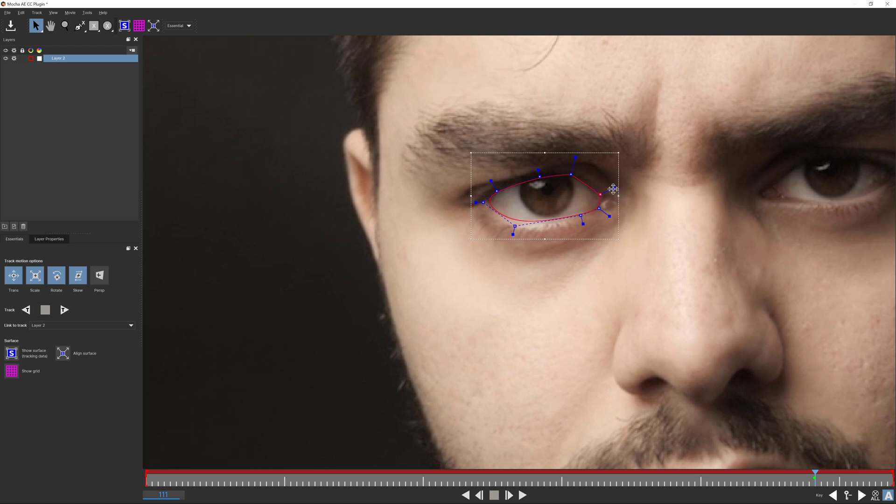
drag(575, 158, 571, 173)
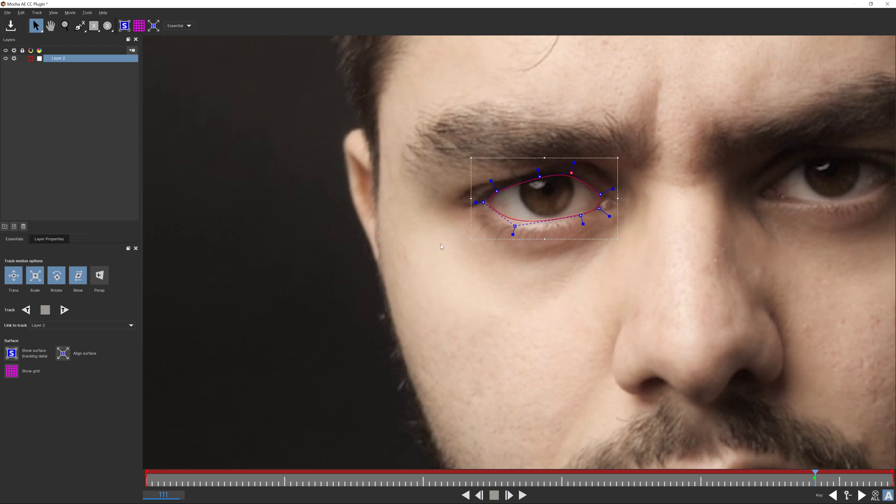
Track the right eye's outline spline forward from frame 111 to frame 124, and backward from frame 111 until the eye is closed.
click(64, 309)
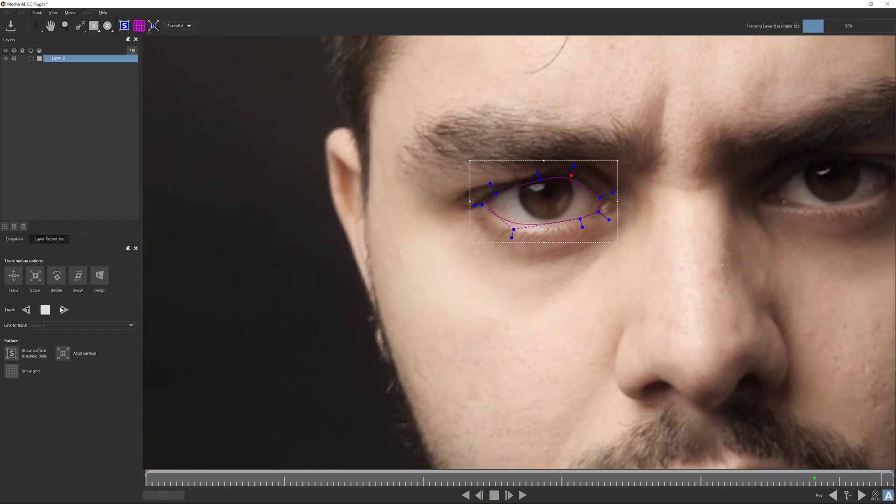
click(46, 311)
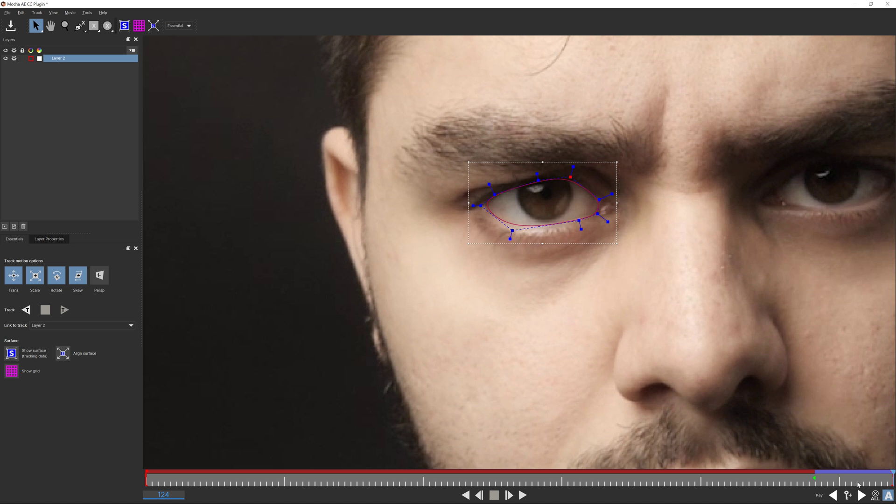
click(815, 479)
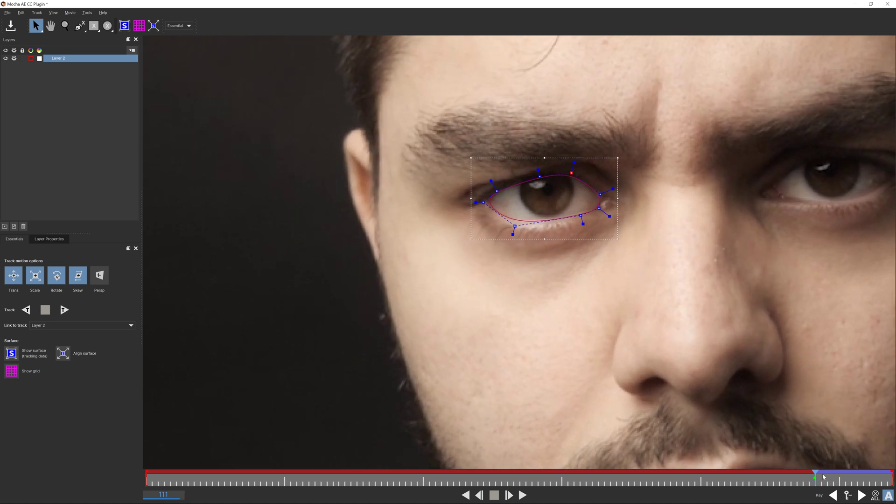
mouse_move(814, 477)
mouse_down()
mouse_move(870, 478)
mouse_move(812, 483)
mouse_up()
click(26, 309)
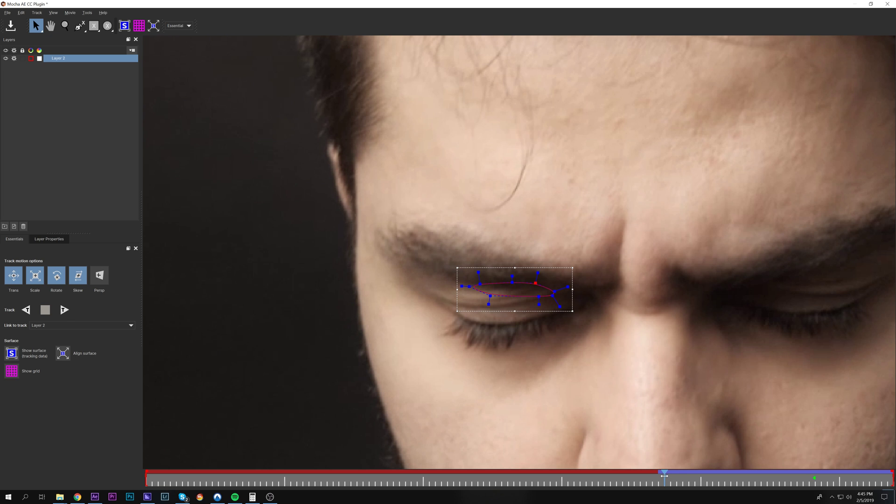
Reshape the right eye's outline spline to fit the nearly closed lids at frame 91 and scrub to frame 124.
drag(666, 476, 693, 473)
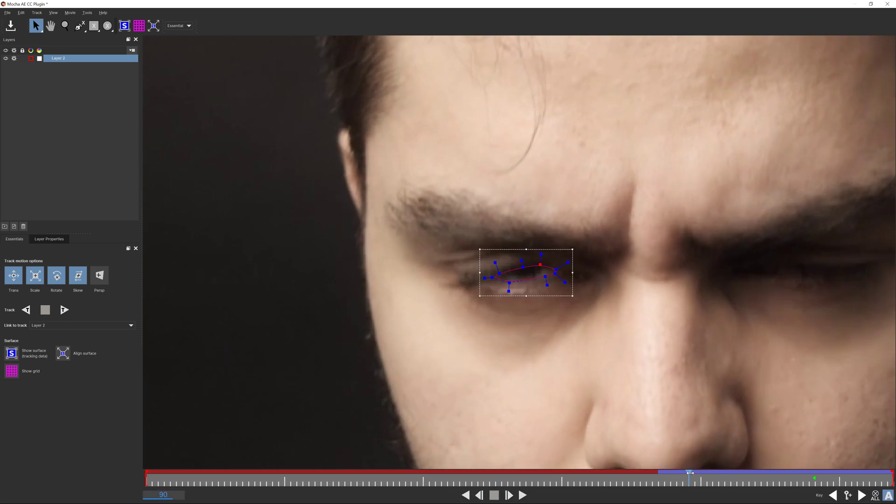
drag(552, 269, 539, 277)
drag(695, 477, 894, 474)
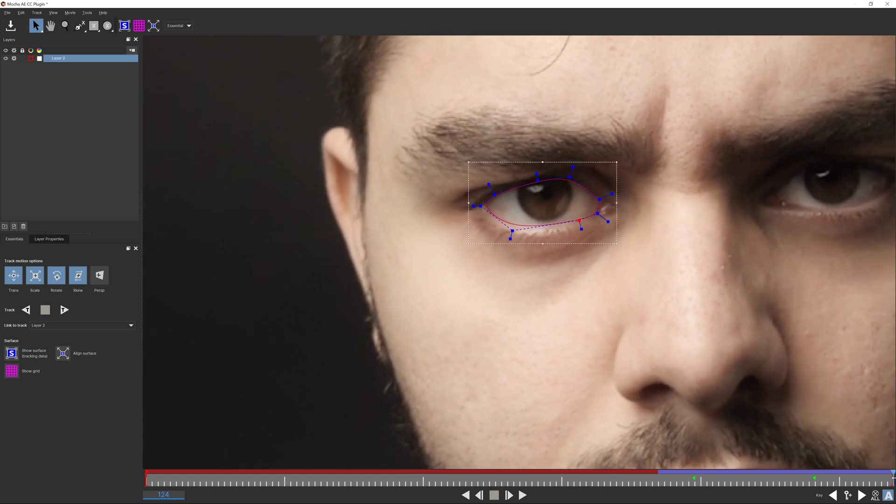
Close Mocha, saving the project changes, and create an After Effects mask from the eye outline on the lower Eye Footage.mp4 layer.
click(891, 3)
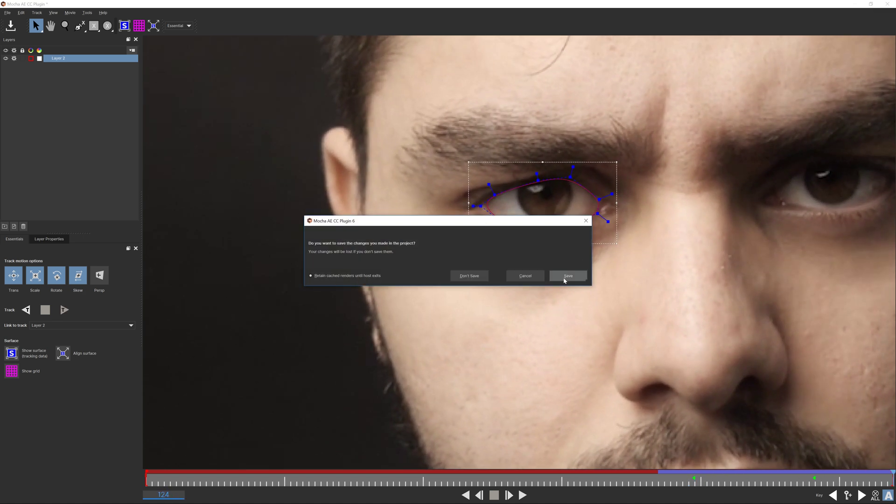
click(565, 277)
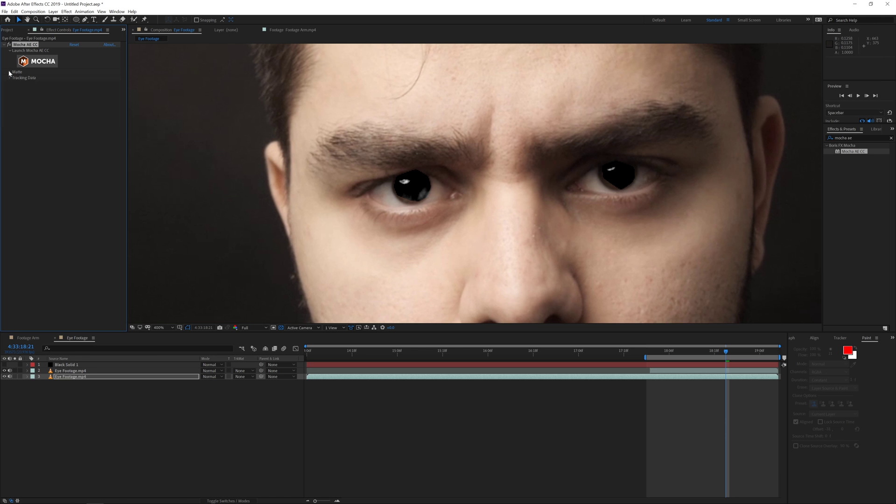
click(9, 72)
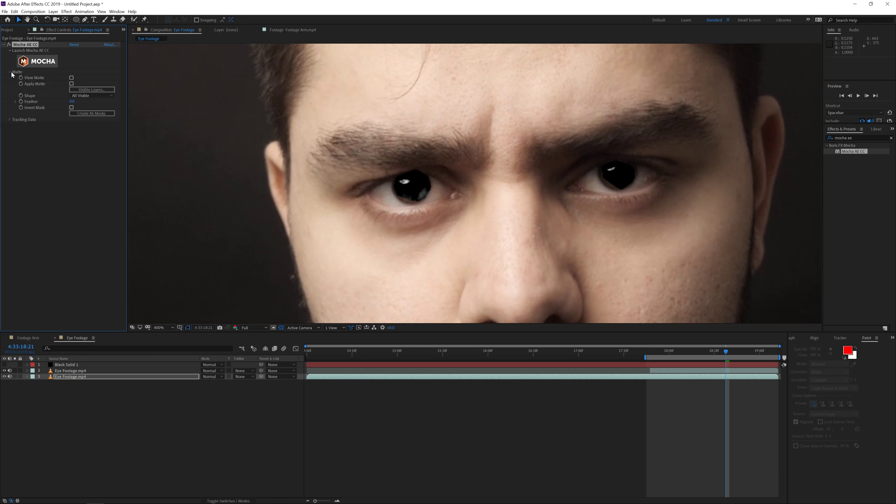
click(78, 114)
Reveal the Layer 2 eye mask on the lower Eye Footage.mp4 layer and change its mask color to yellow (FFE600).
key(m)
click(65, 383)
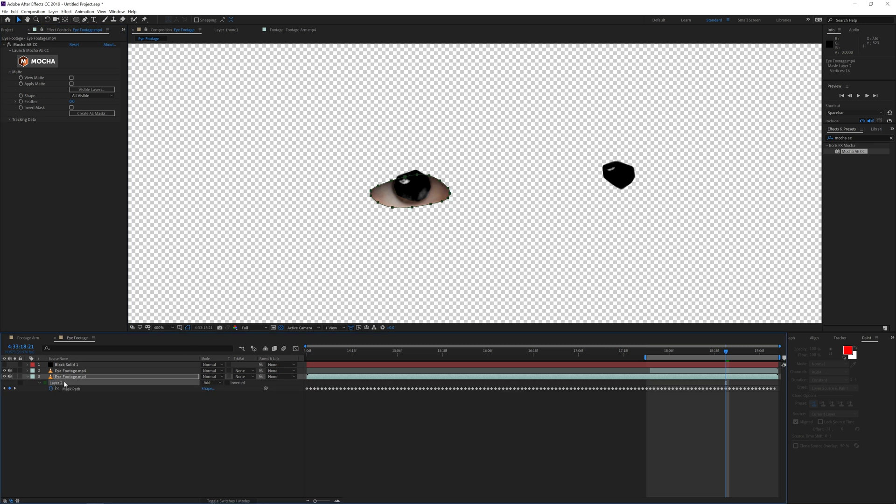
click(45, 383)
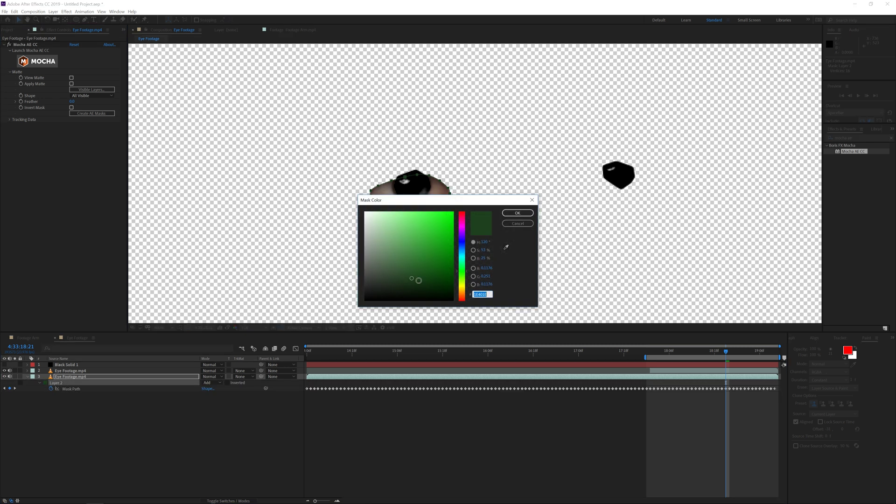
click(463, 290)
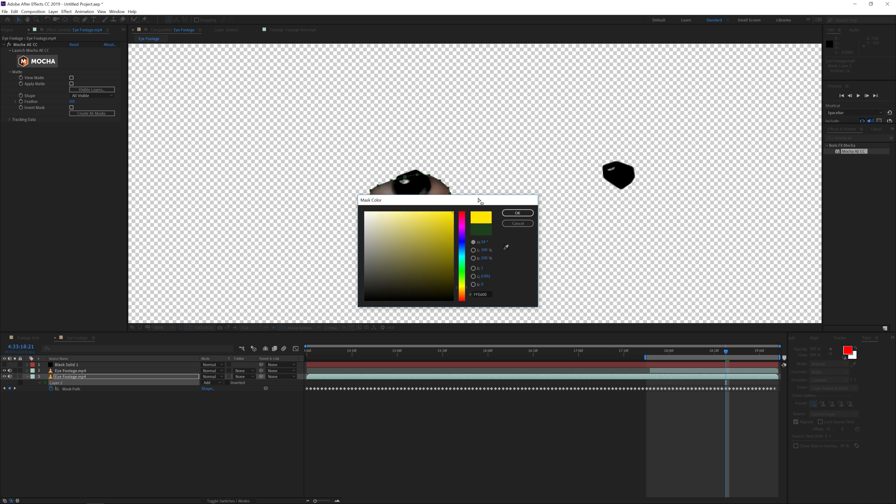
click(517, 213)
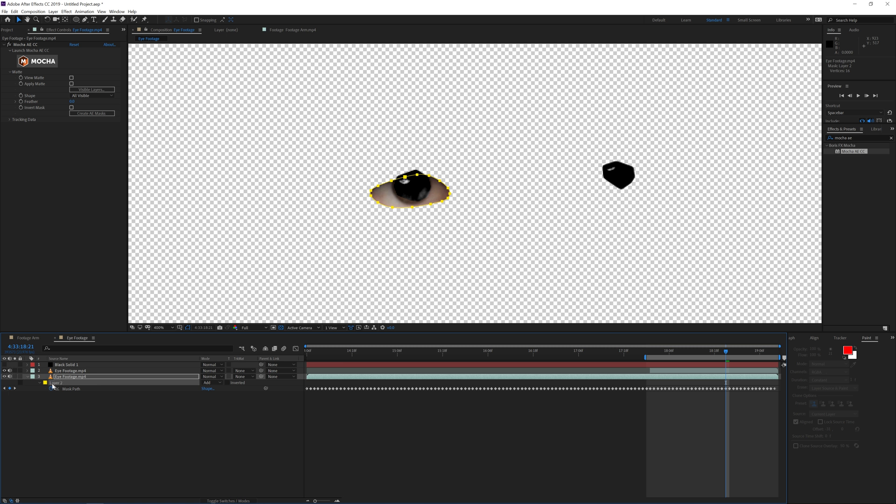
Move the Layer 2 eye mask from the footage to Black Solid 1 at the composition start, and make the solid visible.
key(Delete)
click(73, 365)
key(Home)
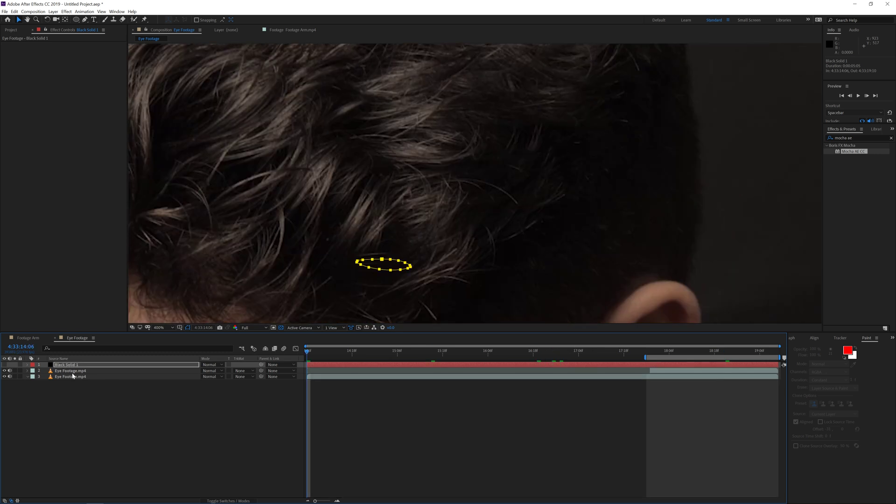
key(m)
click(692, 350)
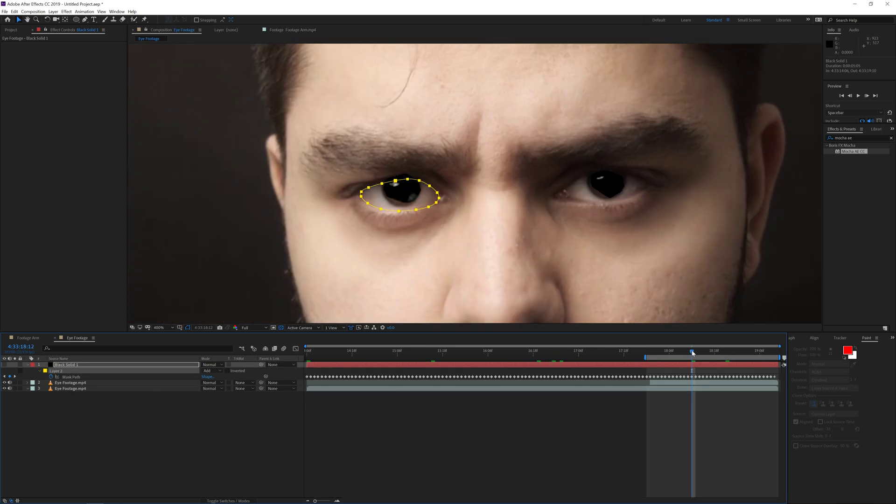
click(308, 351)
click(695, 352)
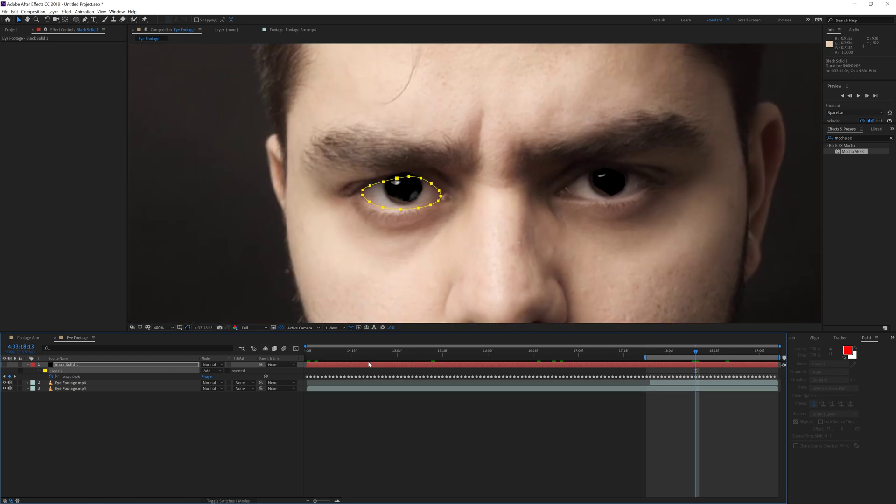
click(4, 365)
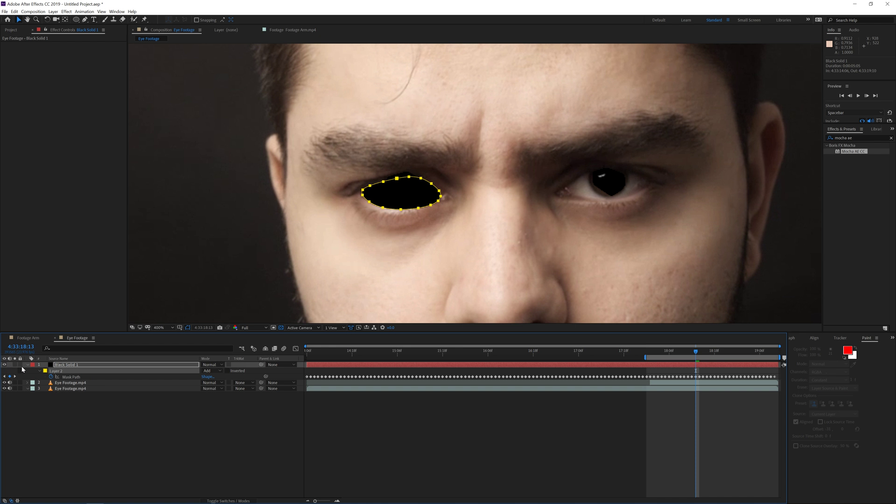
Set the feather of the Layer 2 mask on Black Solid 1 to 5 pixels.
key(f)
click(210, 376)
text(5)
key(Return)
click(225, 428)
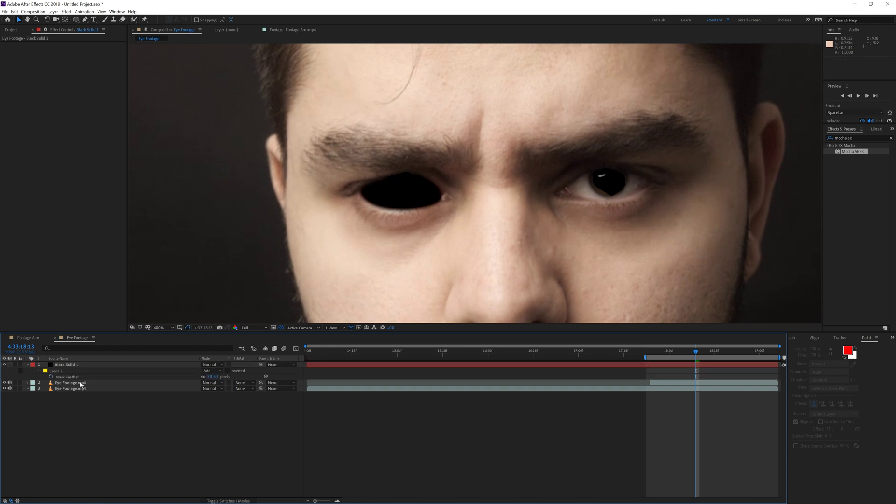
Set the expansion of the Layer 2 mask on Black Solid 1 to -2 pixels.
click(39, 371)
click(40, 371)
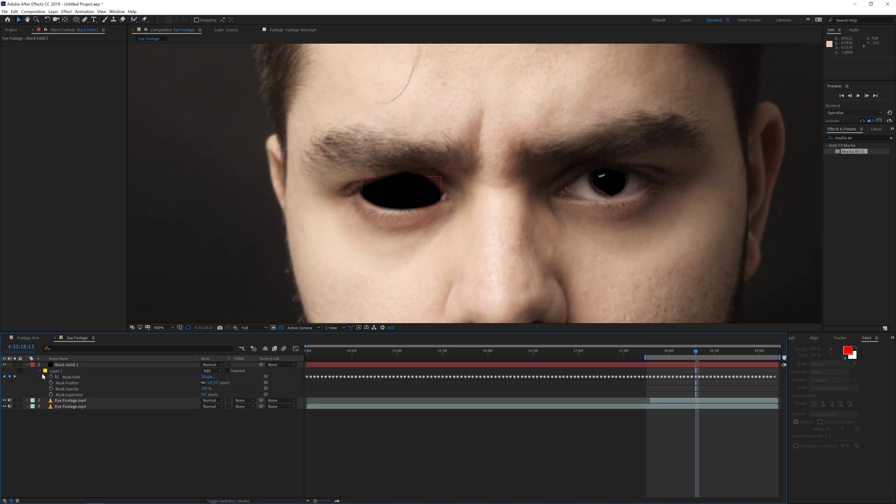
click(204, 394)
text(-2)
key(Return)
click(210, 426)
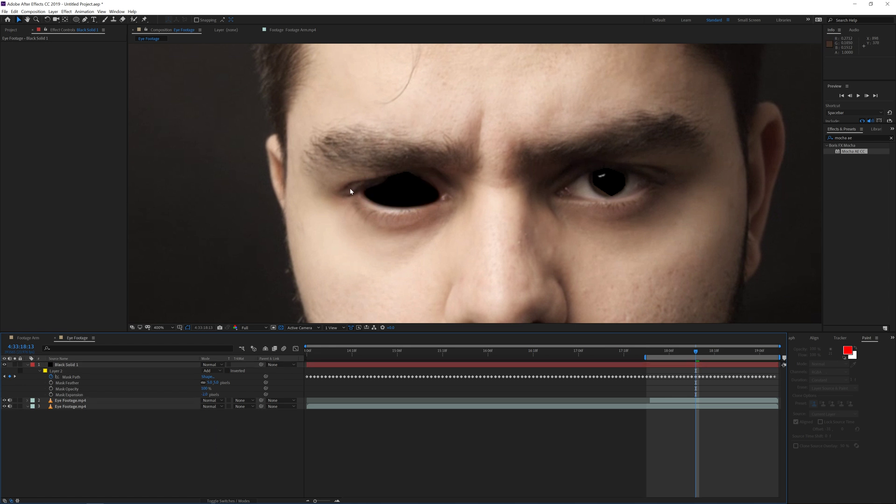
Place Black Solid 1 below the upper Eye Footage.mp4 layer and feather that footage's Layer 1 mask to 7 pixels.
drag(71, 367, 75, 408)
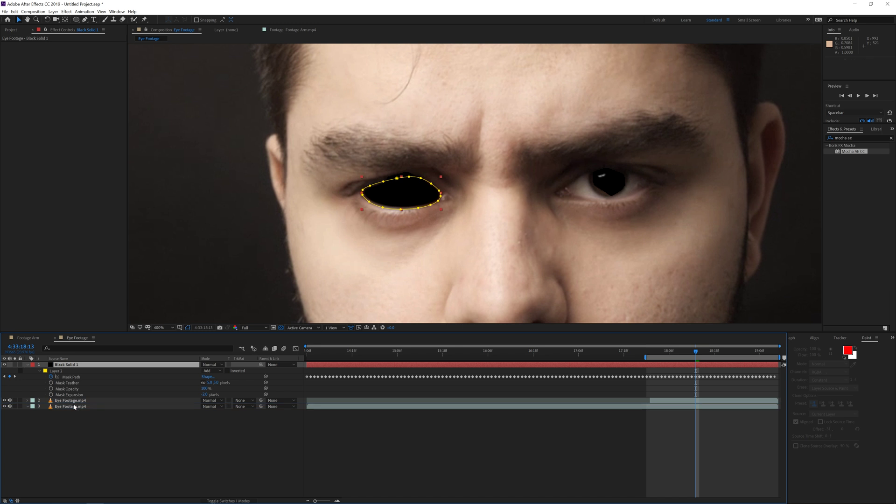
click(124, 459)
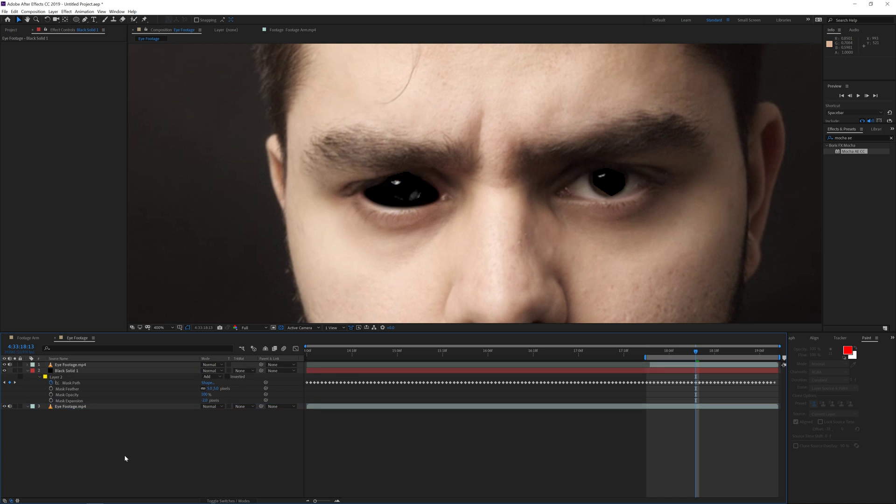
click(77, 365)
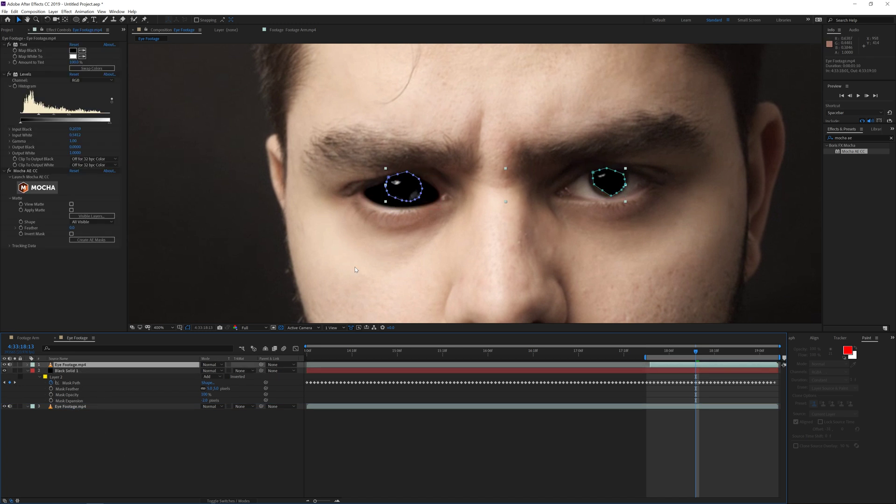
key(f)
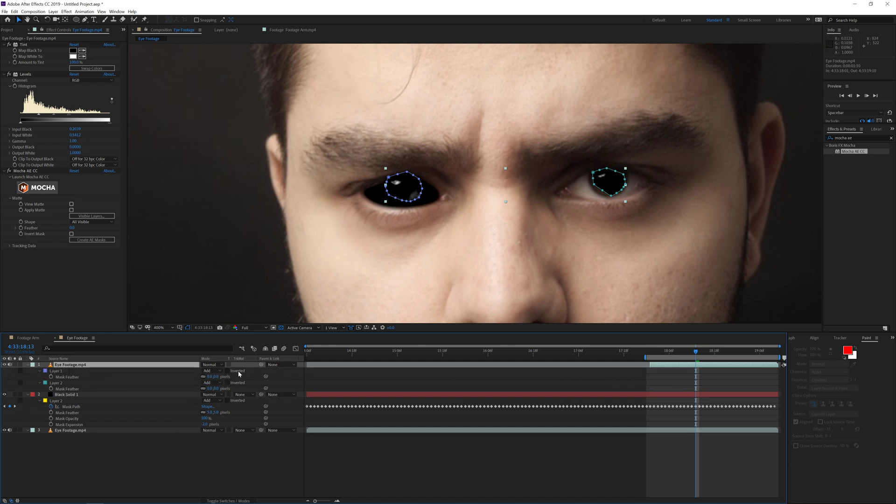
drag(216, 376, 228, 377)
click(194, 460)
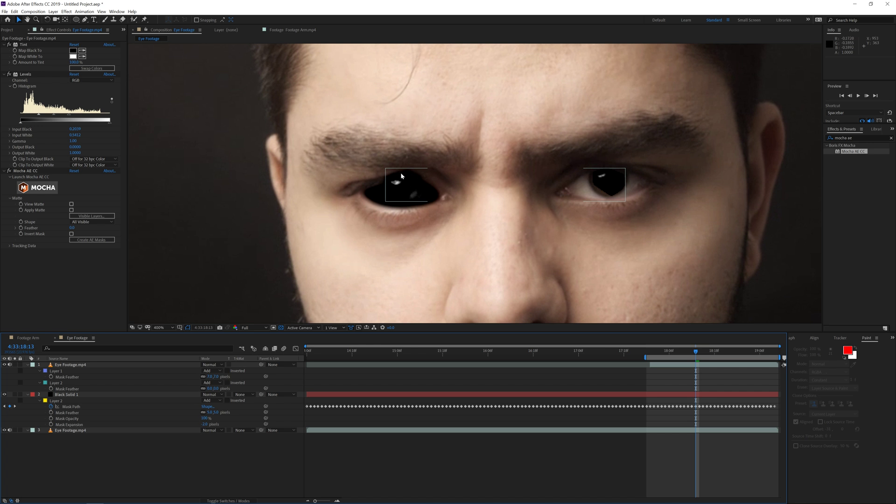
Duplicate Black Solid 1 and rename the copy Alpha Matte.
click(73, 395)
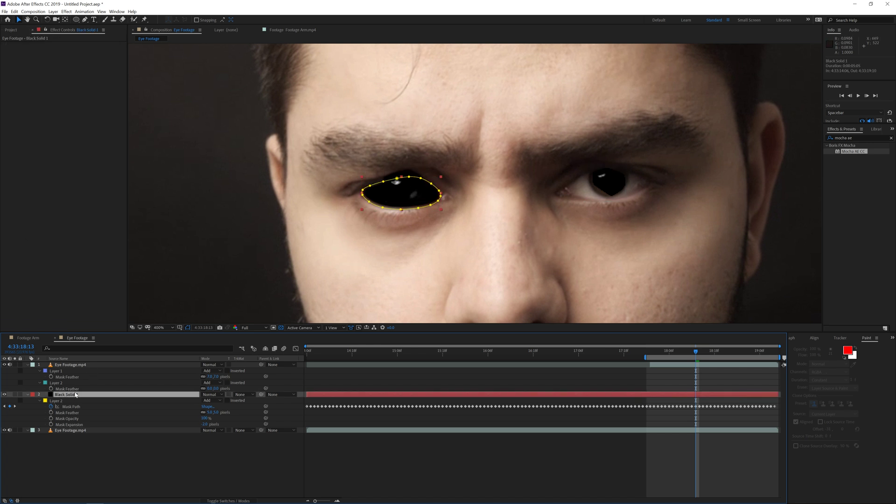
key(ctrl+d)
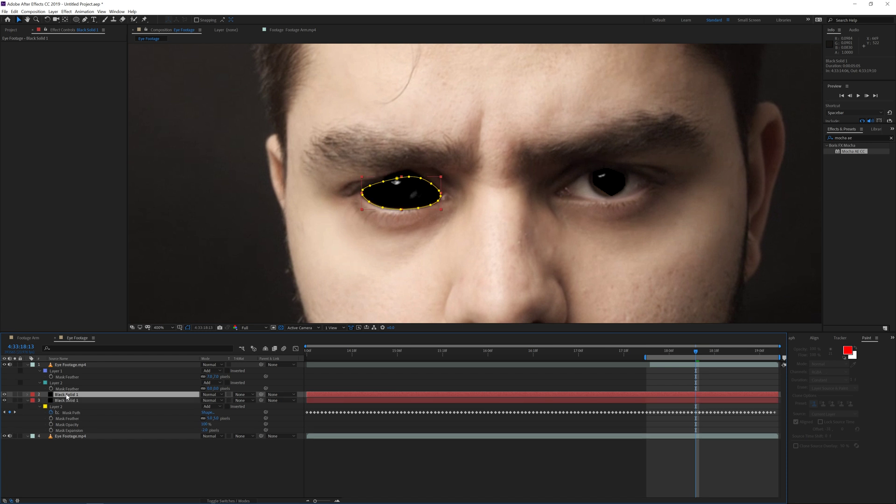
key(Return)
text(Alpha Matte)
key(Return)
Move Alpha Matte above the upper Eye Footage.mp4 layer and set it as that footage's alpha track matte.
drag(55, 395, 67, 364)
click(245, 371)
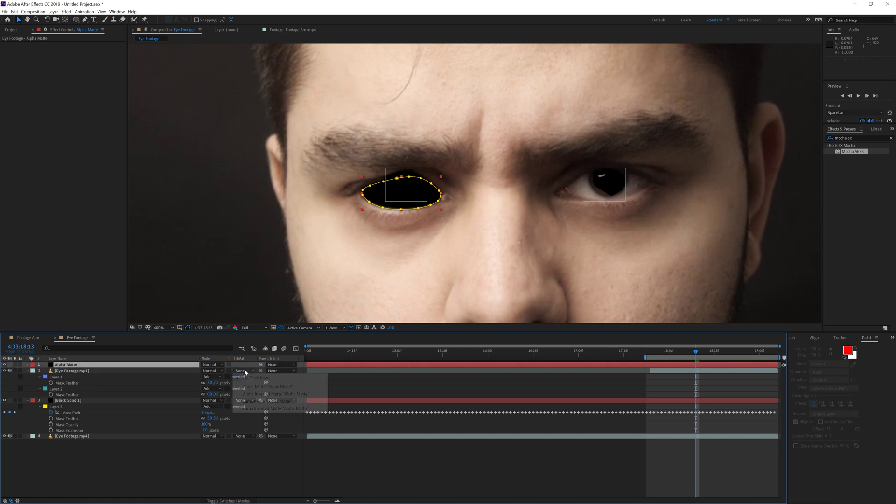
click(247, 387)
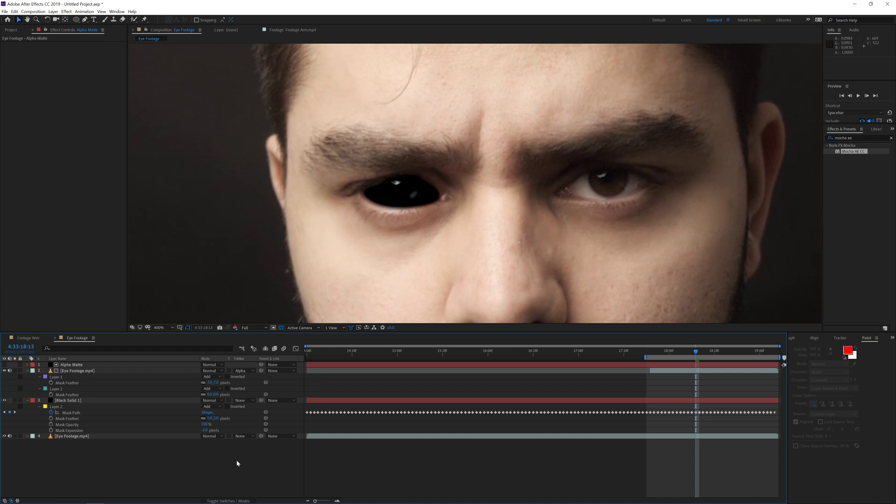
Play back the shot and inspect the blackened eye at full view and close up.
key(period)
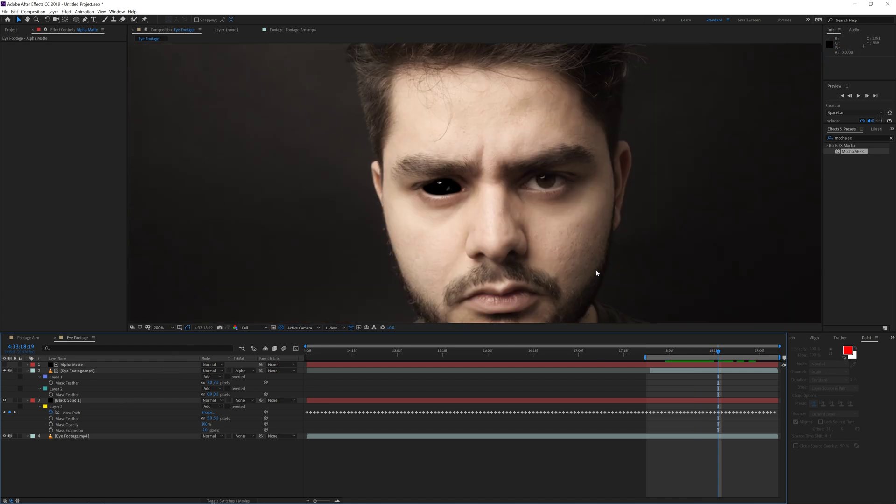
key(comma)
scroll(588, 278, up, 1)
scroll(588, 278, down, 1)
key(space)
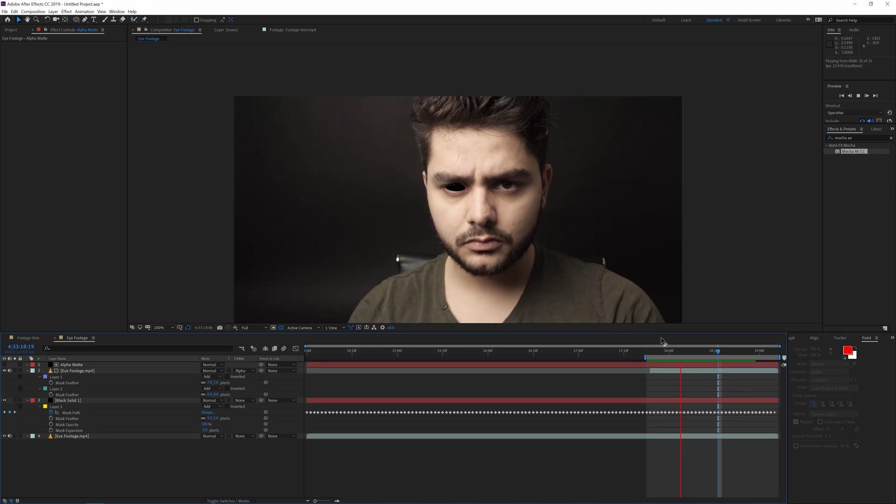
key(space)
scroll(375, 184, up, 2)
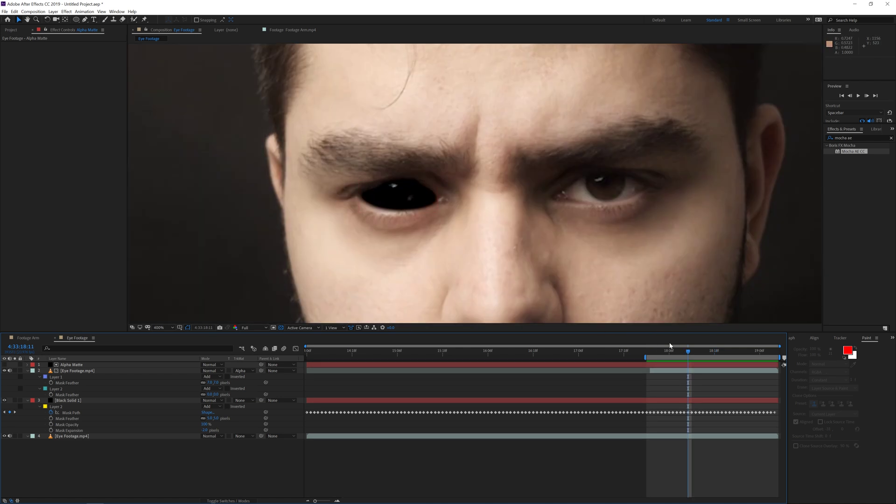
Create a new adjustment layer and rename it Curves.
right_click(76, 460)
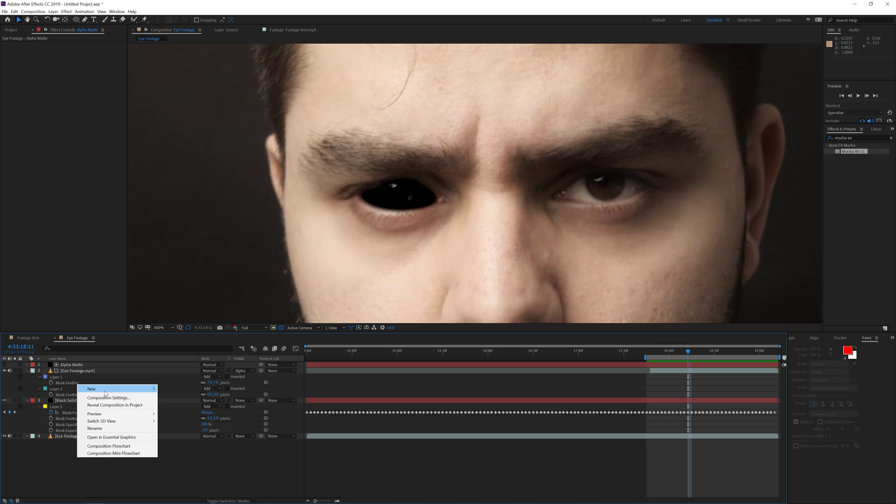
mouse_move(121, 388)
click(176, 441)
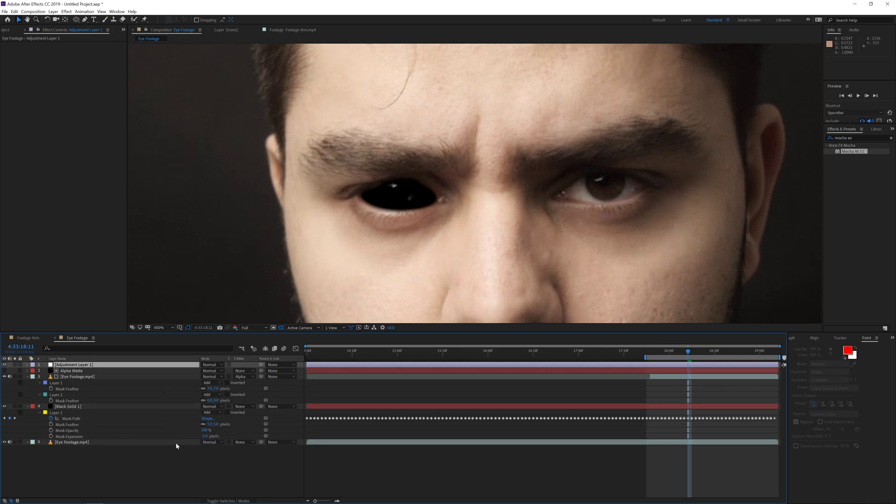
key(Return)
text(Curves)
key(Return)
Apply the Curves effect to the Curves adjustment layer and pull the RGB curve's midpoint down to darken the image.
drag(861, 139, 744, 135)
text(curv)
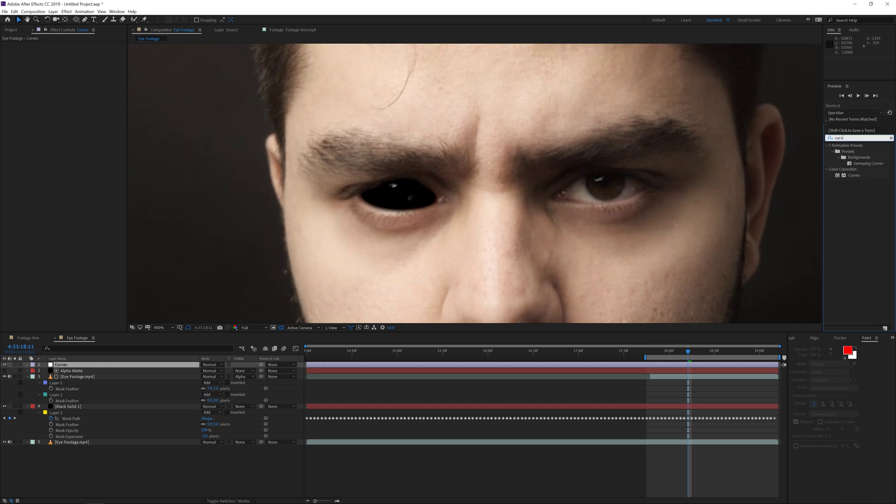
drag(849, 176, 350, 276)
drag(59, 120, 64, 126)
Draw an elliptical mask around the blackened eye on the Curves layer and feather it widely into the surrounding skin.
click(76, 20)
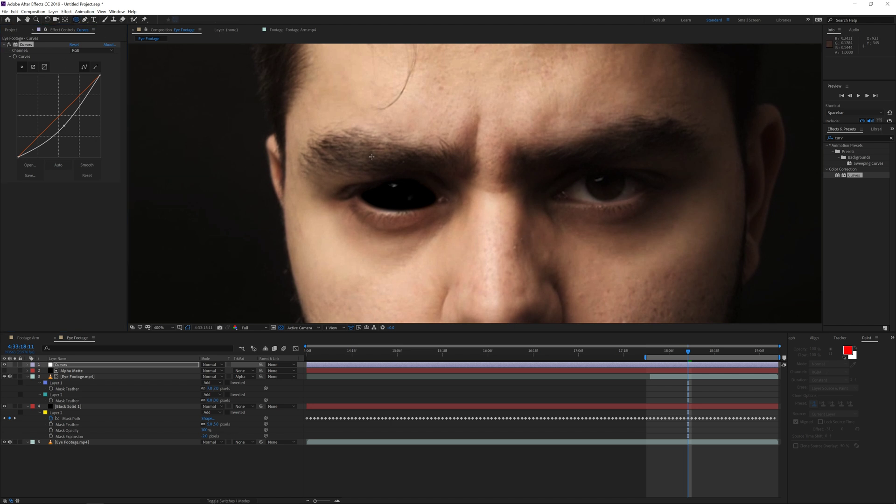
mouse_move(335, 154)
mouse_down()
mouse_move(468, 234)
mouse_move(468, 249)
mouse_up()
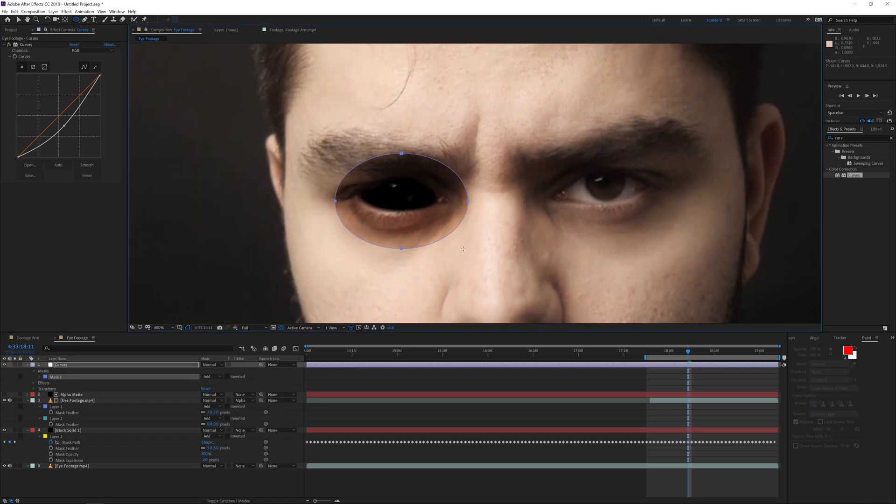
key(f)
drag(213, 376, 278, 377)
key(v)
click(384, 377)
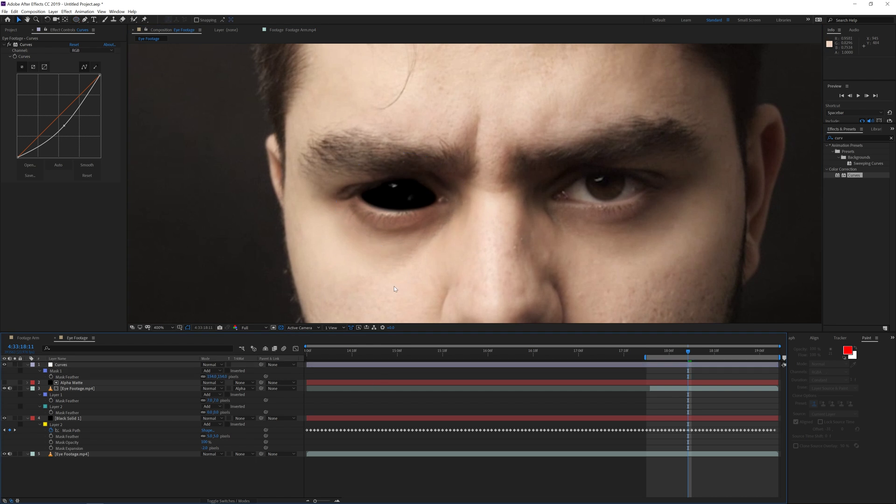
Keyframe the Curves layer's mask path, repositioning the ellipse over the blackened eye at several times to follow the head movement.
scroll(393, 286, down, 1)
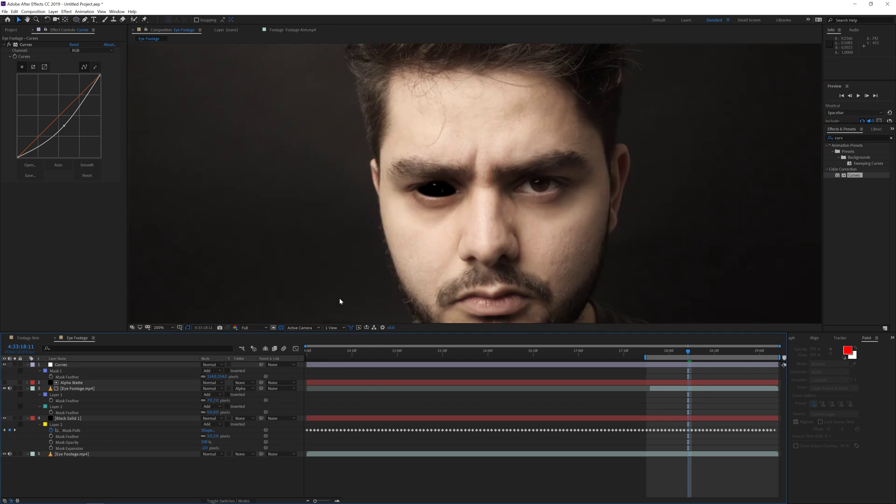
click(62, 365)
key(m)
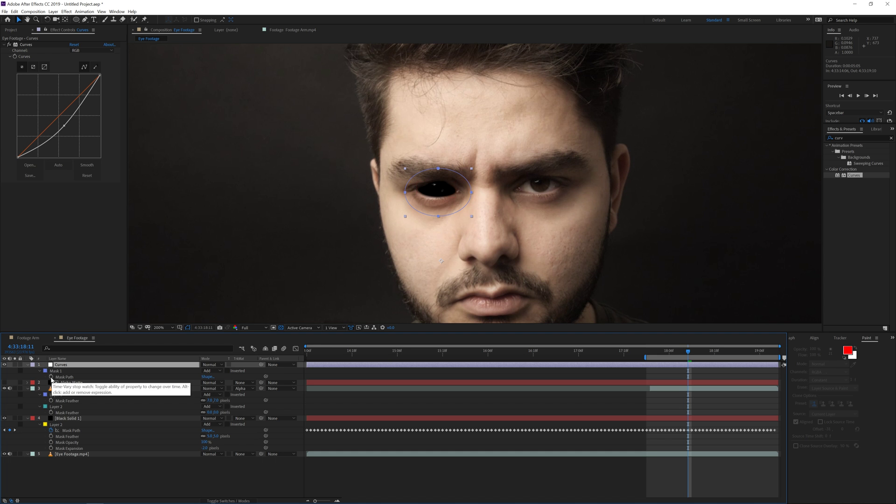
click(51, 377)
key(space)
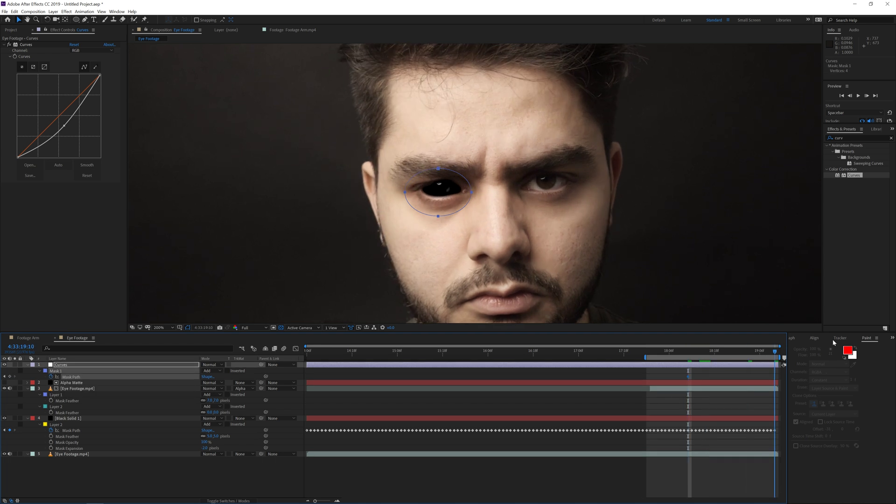
drag(476, 196, 480, 199)
click(733, 352)
drag(473, 194, 468, 216)
click(653, 356)
Keyframe the Curves layer's opacity from 0% at the work area start to 100% at 4:33:18:02, and check the fade.
key(t)
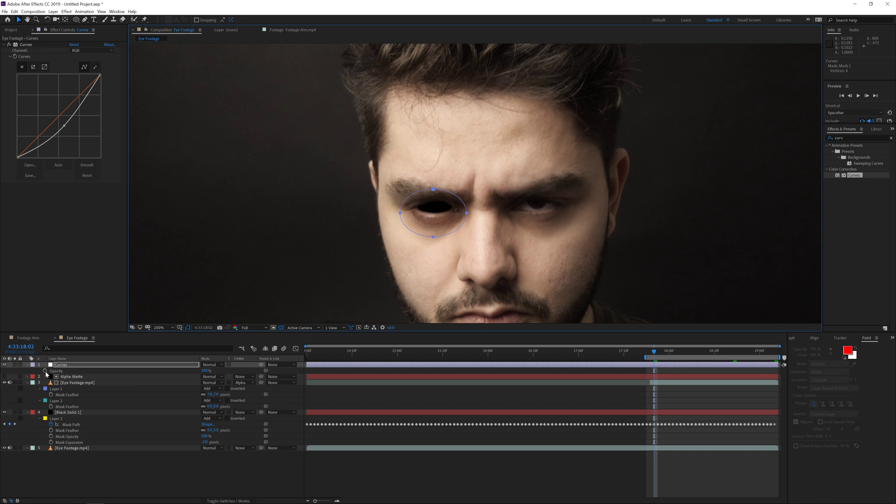
click(44, 371)
drag(653, 354, 644, 353)
click(203, 371)
text(0)
key(Return)
key(space)
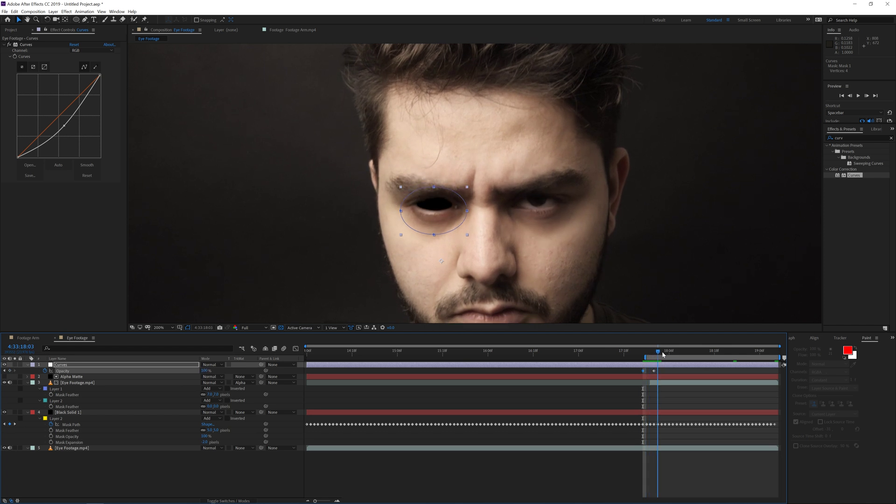
click(680, 484)
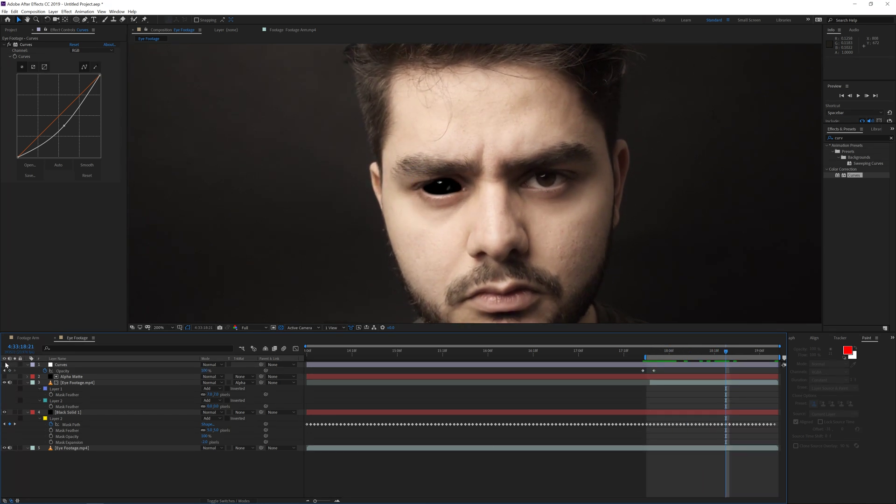
Pull the Curves layer's RGB curve further down to deepen the shadow around the eye, and compare with the layer hidden.
click(60, 364)
drag(66, 126, 73, 134)
click(5, 364)
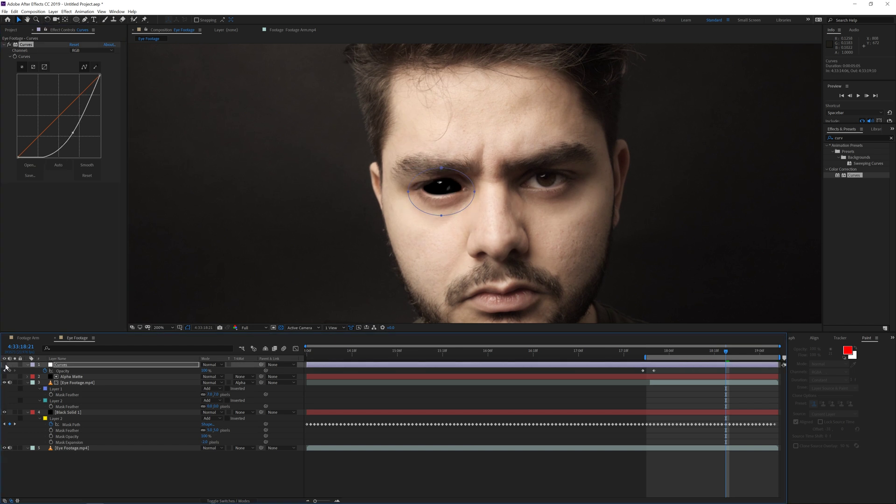
click(4, 364)
key(F2)
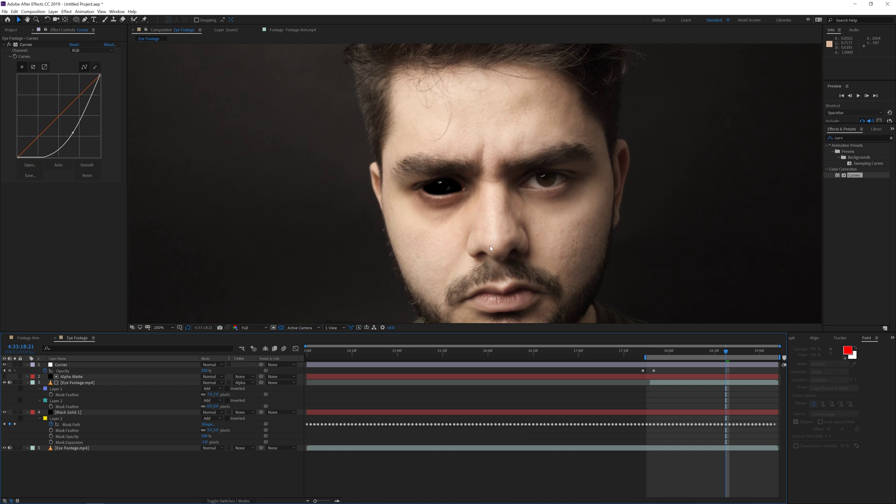
Play back the work area at full view to review the black eye with its darkened surroundings.
key(comma)
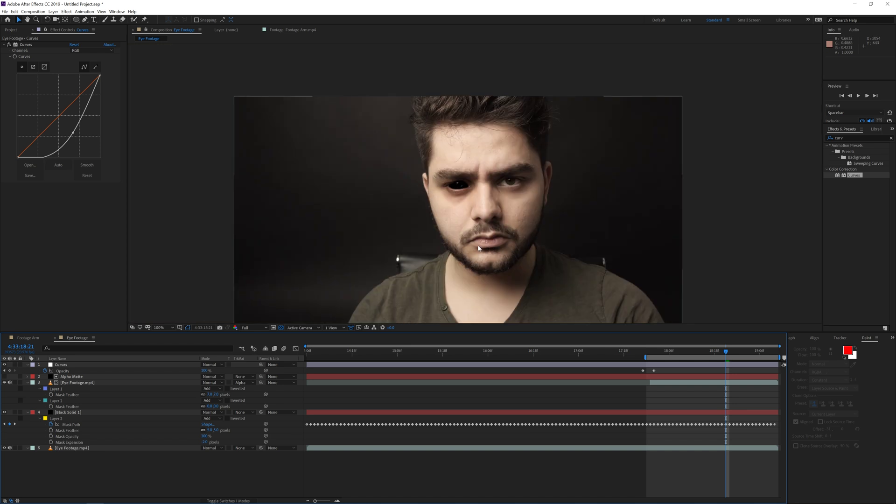
key(period)
key(comma)
key(space)
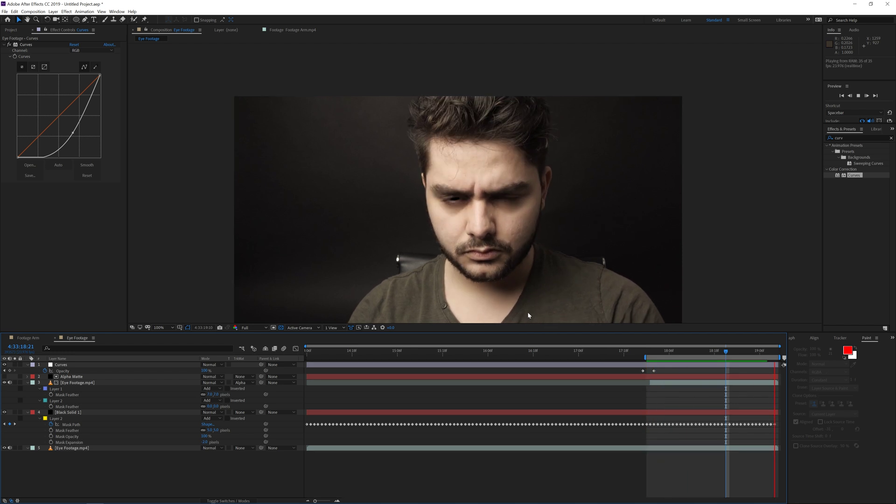